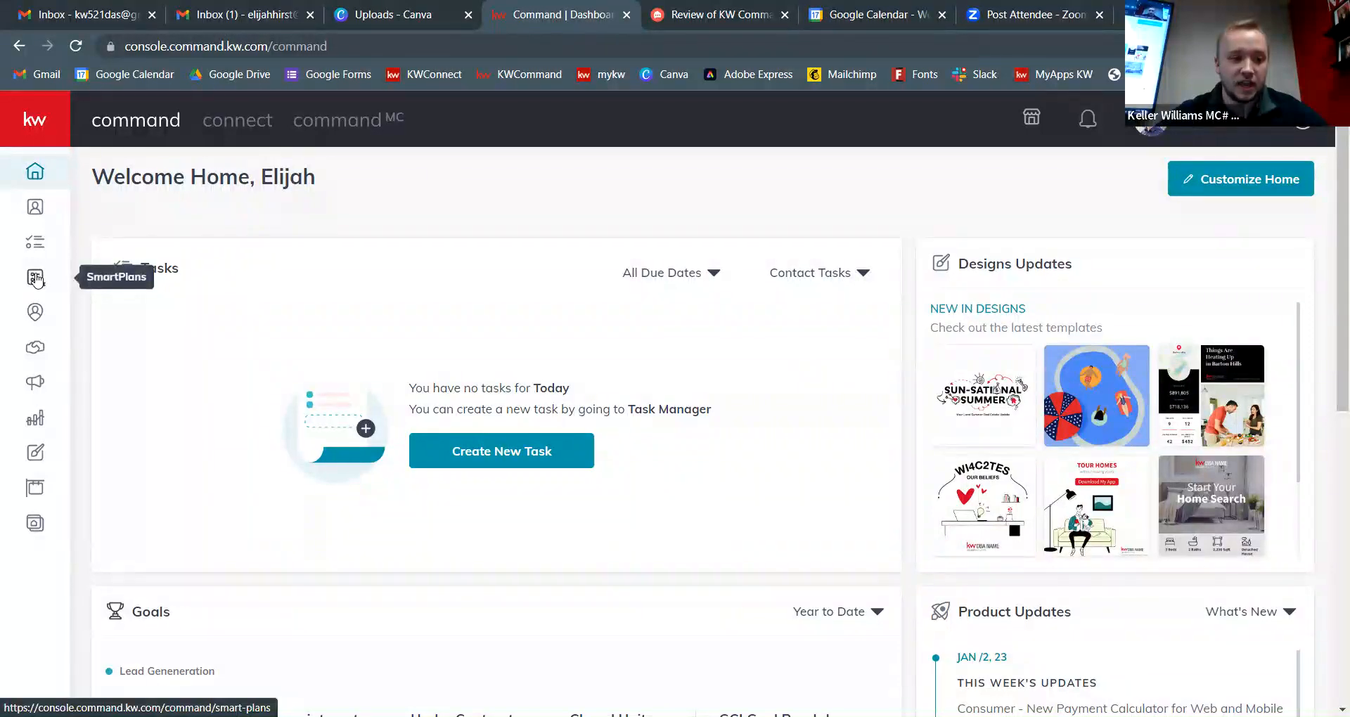
Step: Open My SmartPlans to view the three existing people plans and start a new plan
{"action": "left_click", "coordinate": [38, 280]}
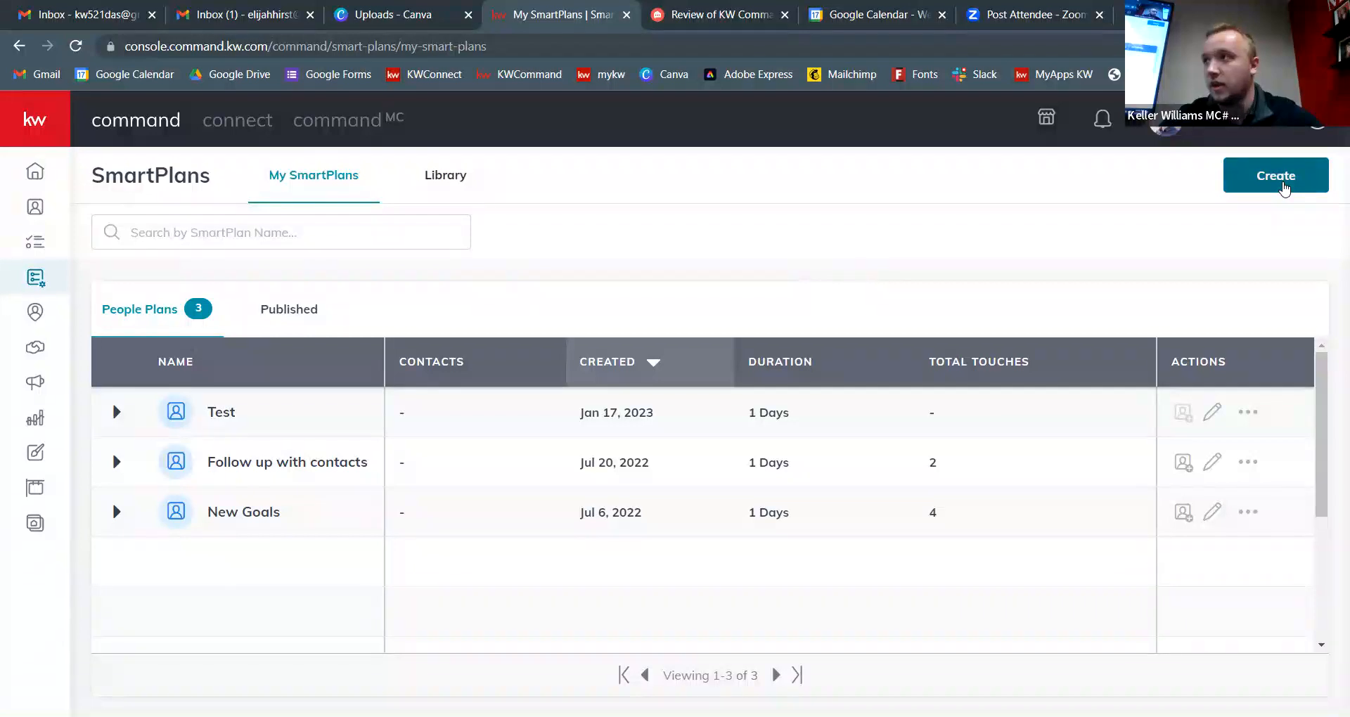
{"action": "left_click", "coordinate": [1280, 177]}
Step: Bring up the Create New SmartPlan dialog with a blank plan name
{"action": "left_click", "coordinate": [588, 389]}
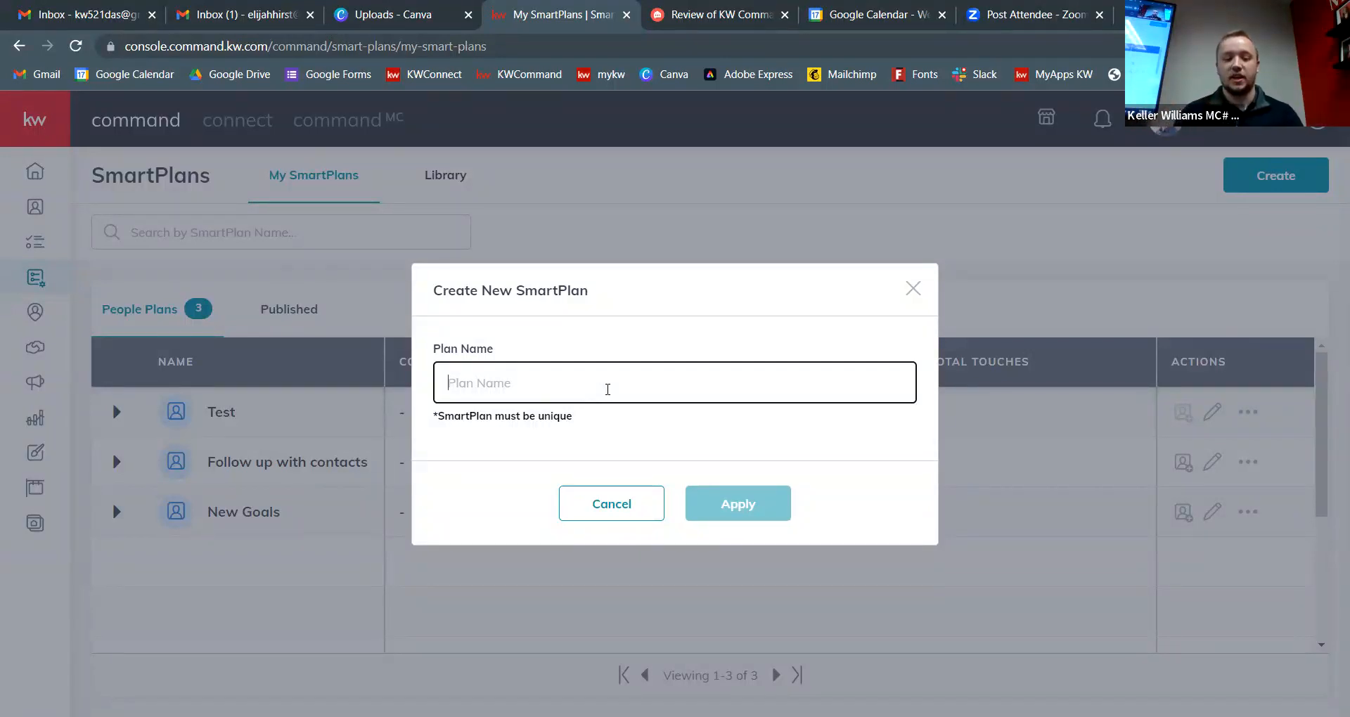
Step: Create a new SmartPlan named 'Post Closing Follow Up Plan'
{"action": "type", "text": "Post Closing Follow Up "}
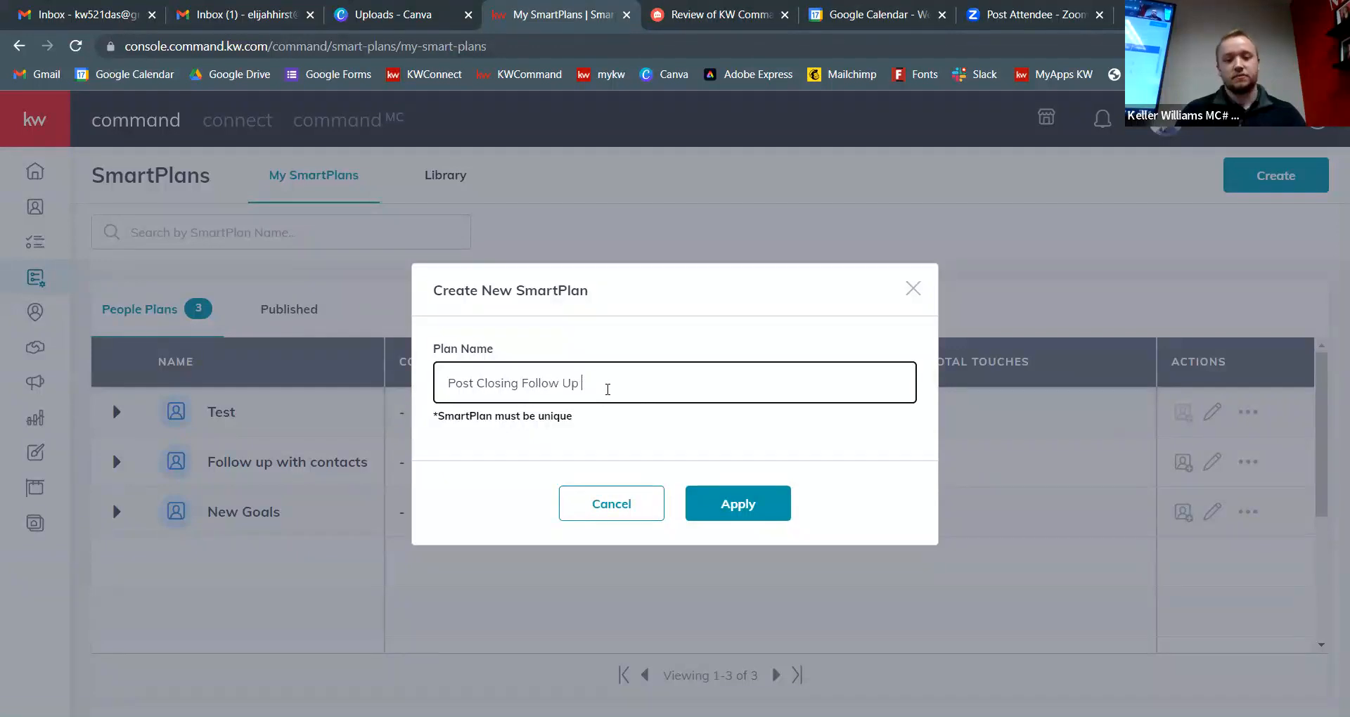
{"action": "type", "text": "Plan"}
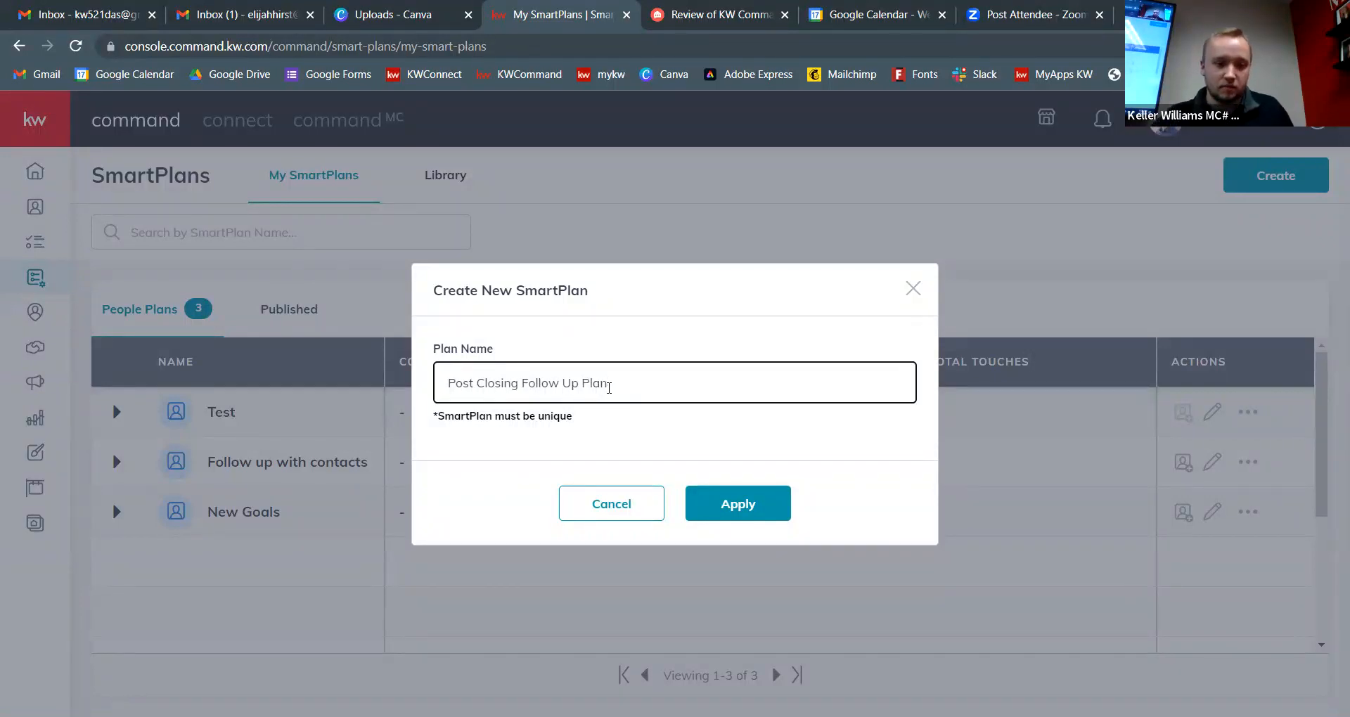
{"action": "left_click", "coordinate": [751, 505]}
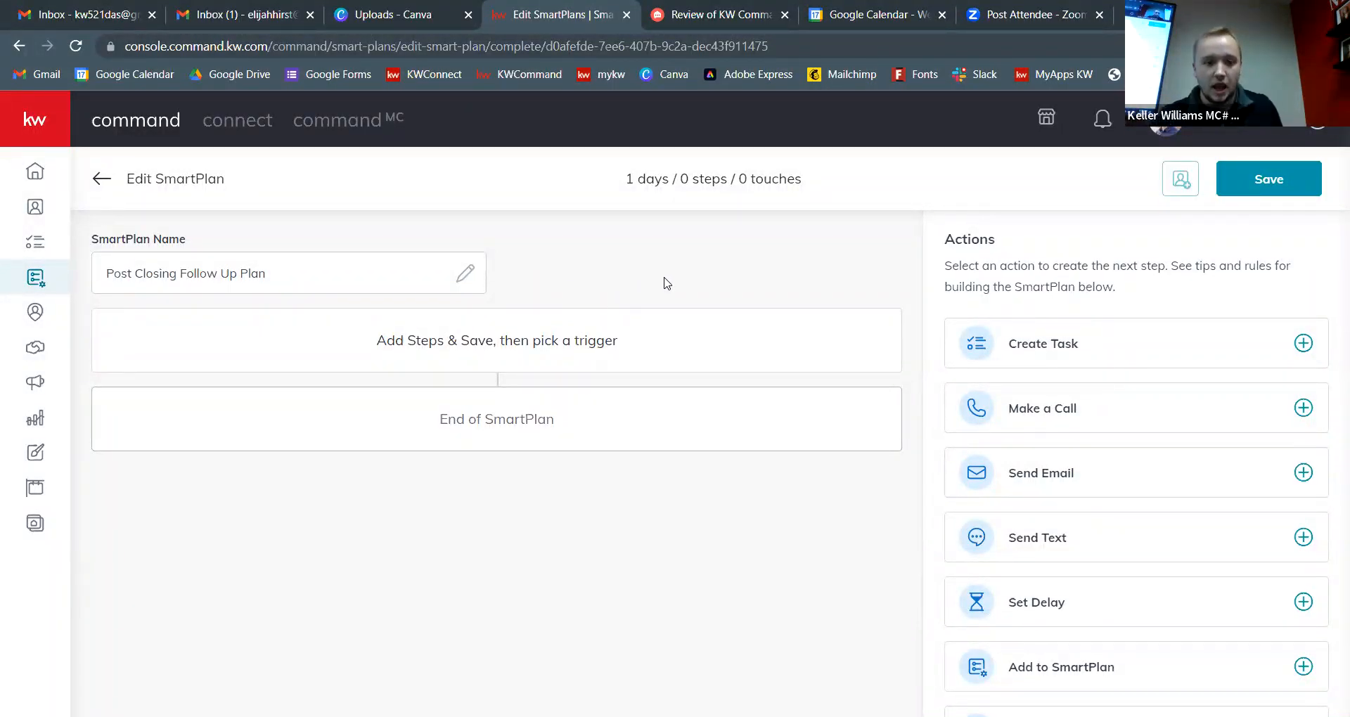
Step: Add a task as the plan's first step
{"action": "left_click", "coordinate": [1301, 354]}
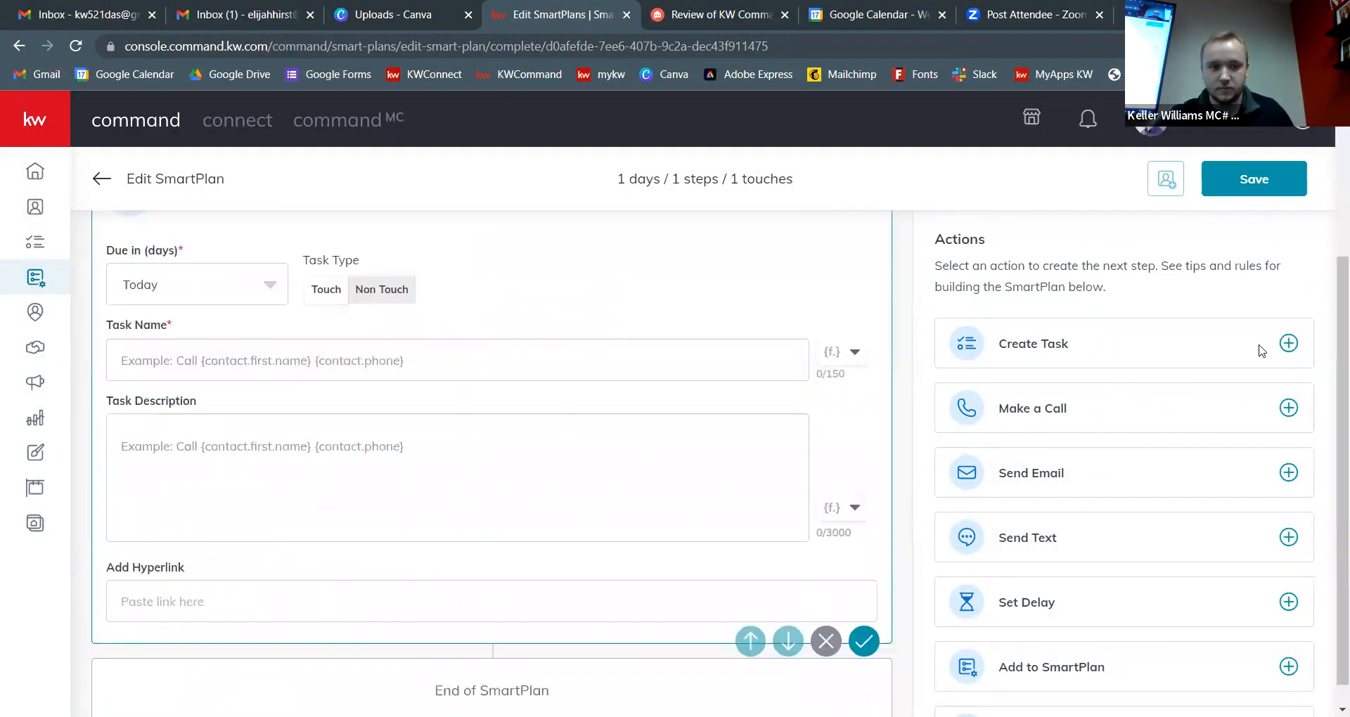
{"action": "scroll", "coordinate": [456, 304], "scroll_direction": "up", "scroll_amount": 2}
{"action": "scroll", "coordinate": [461, 309], "scroll_direction": "up", "scroll_amount": 1}
{"action": "scroll", "coordinate": [471, 314], "scroll_direction": "down", "scroll_amount": 2}
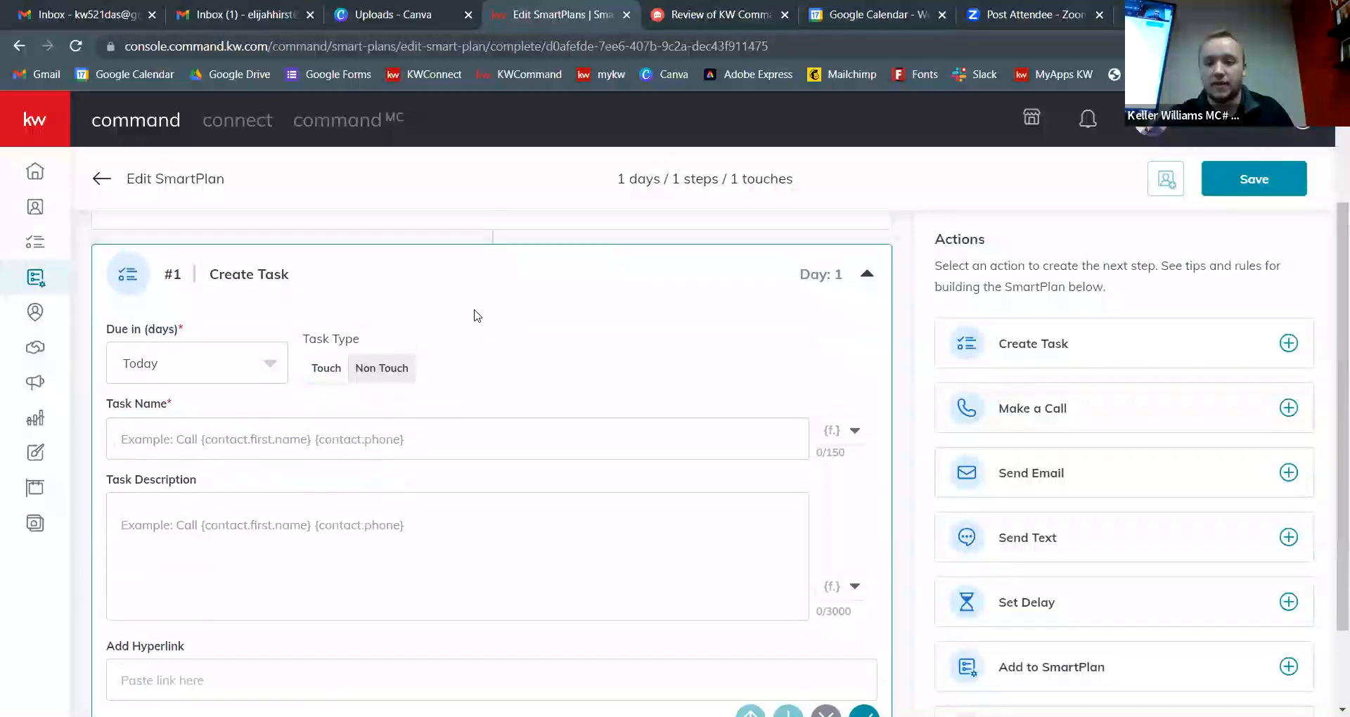
{"action": "scroll", "coordinate": [476, 313], "scroll_direction": "up", "scroll_amount": 1}
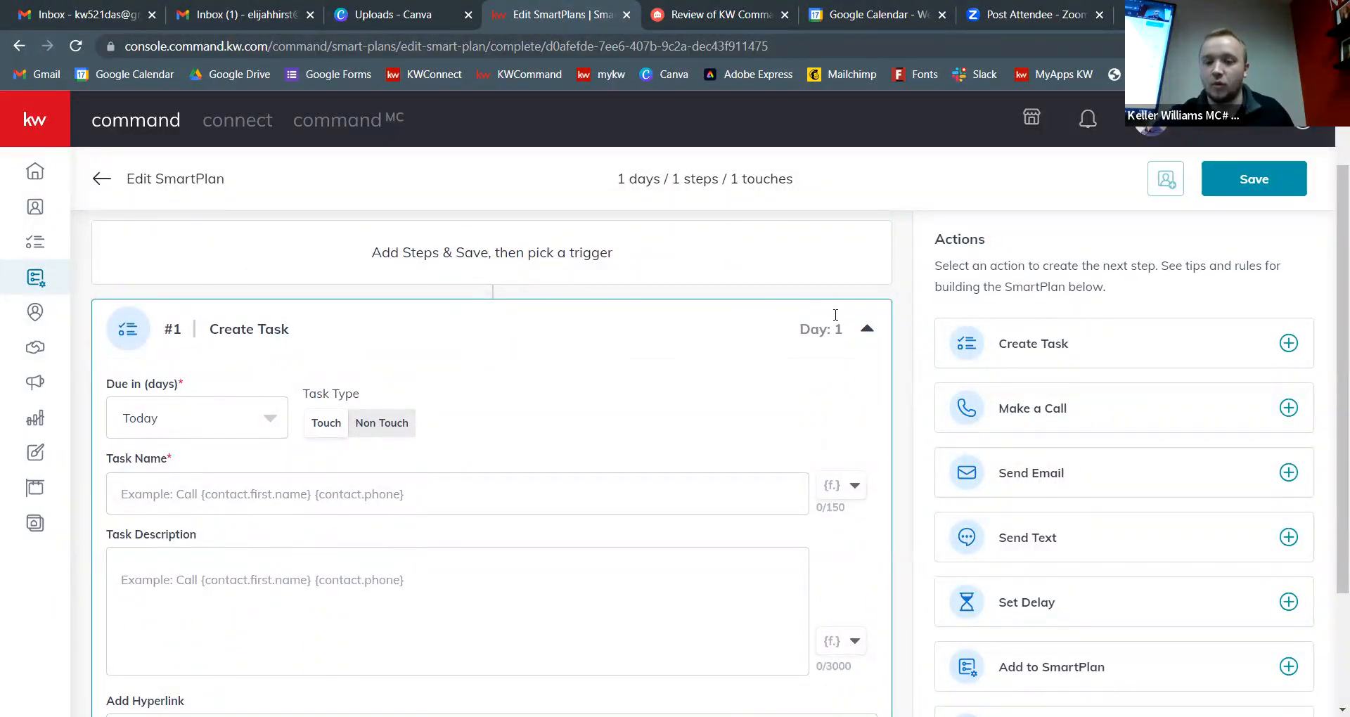
{"action": "scroll", "coordinate": [828, 320], "scroll_direction": "down", "scroll_amount": 1}
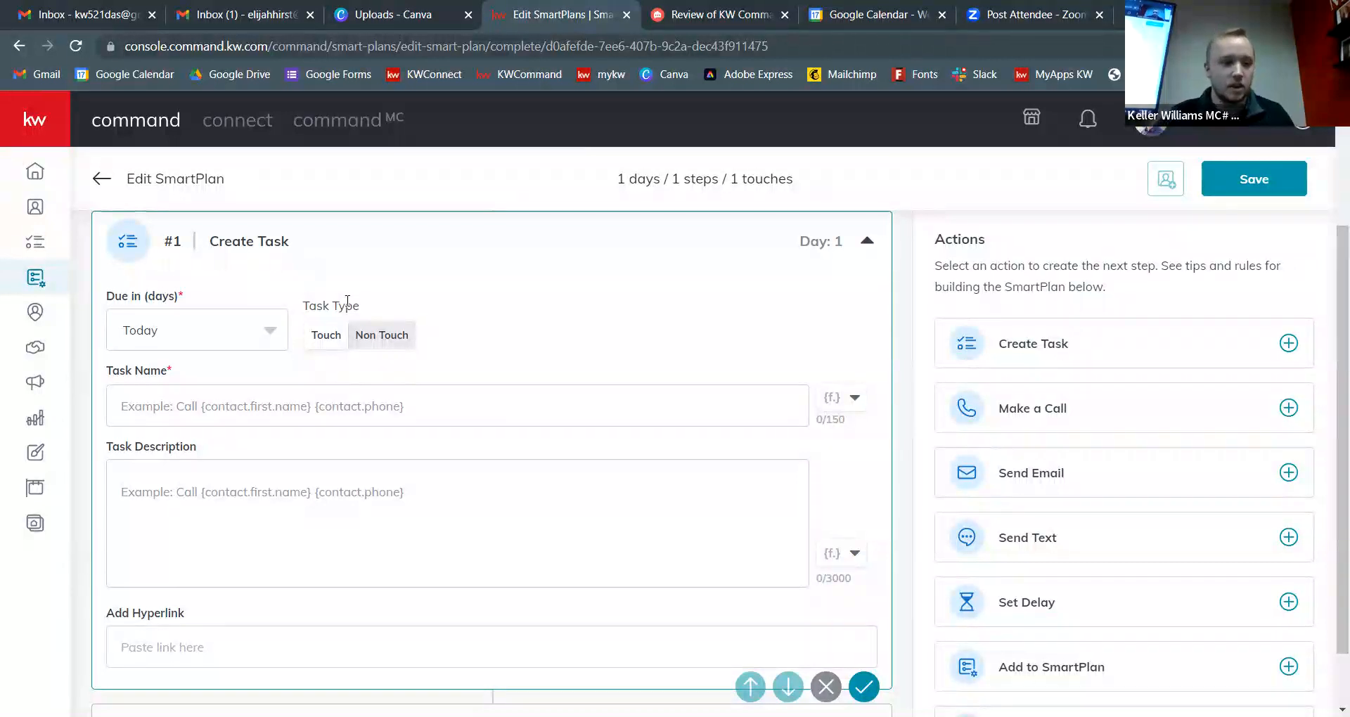
Step: Name the task 'Send Letter in the Mail', describe it 'Send post closing brochure', and save
{"action": "left_click", "coordinate": [308, 405]}
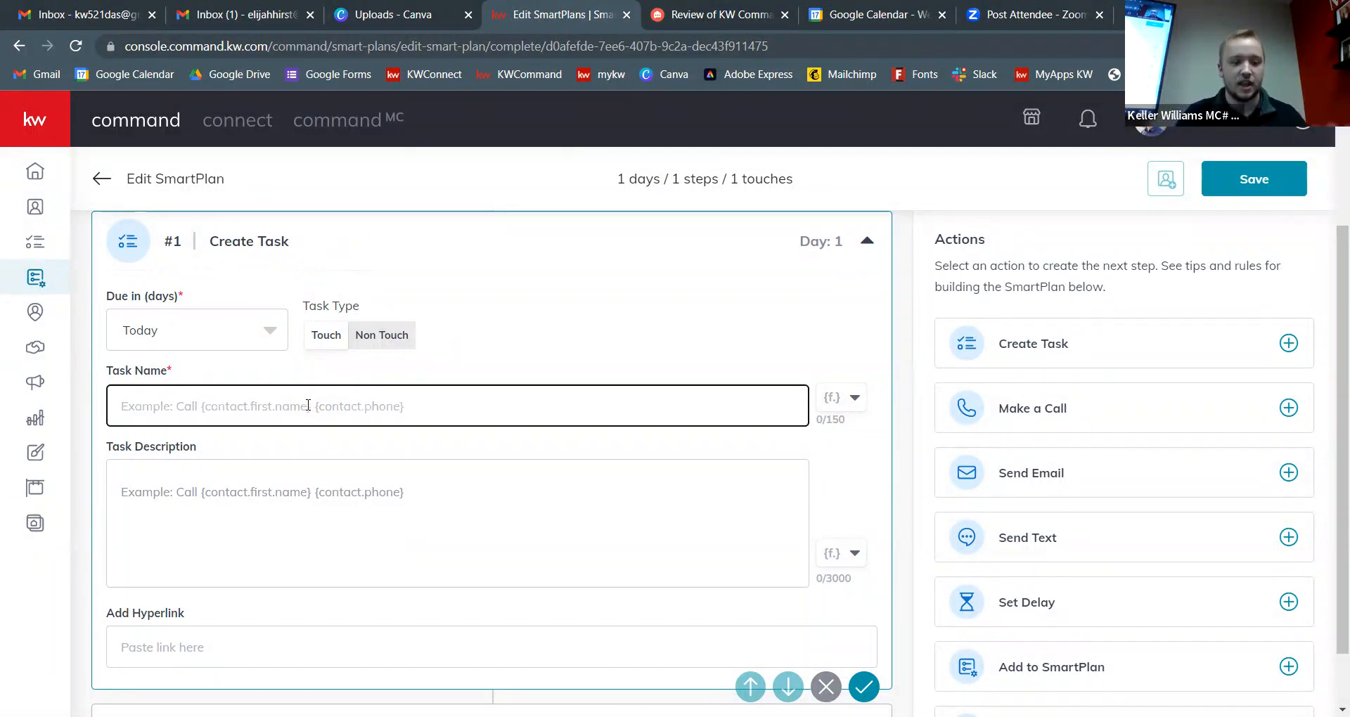
{"action": "type", "text": "Se"}
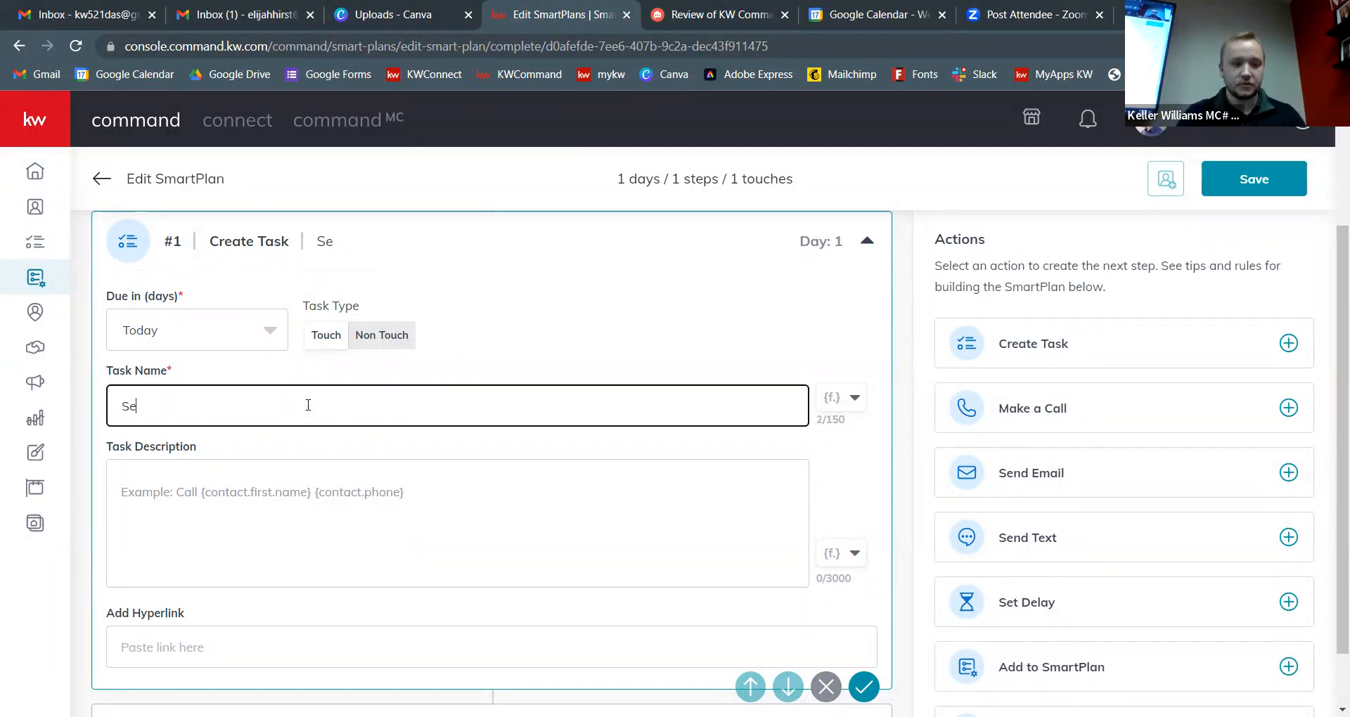
{"action": "type", "text": "nd Letter in the Mail"}
{"action": "key", "text": "Tab"}
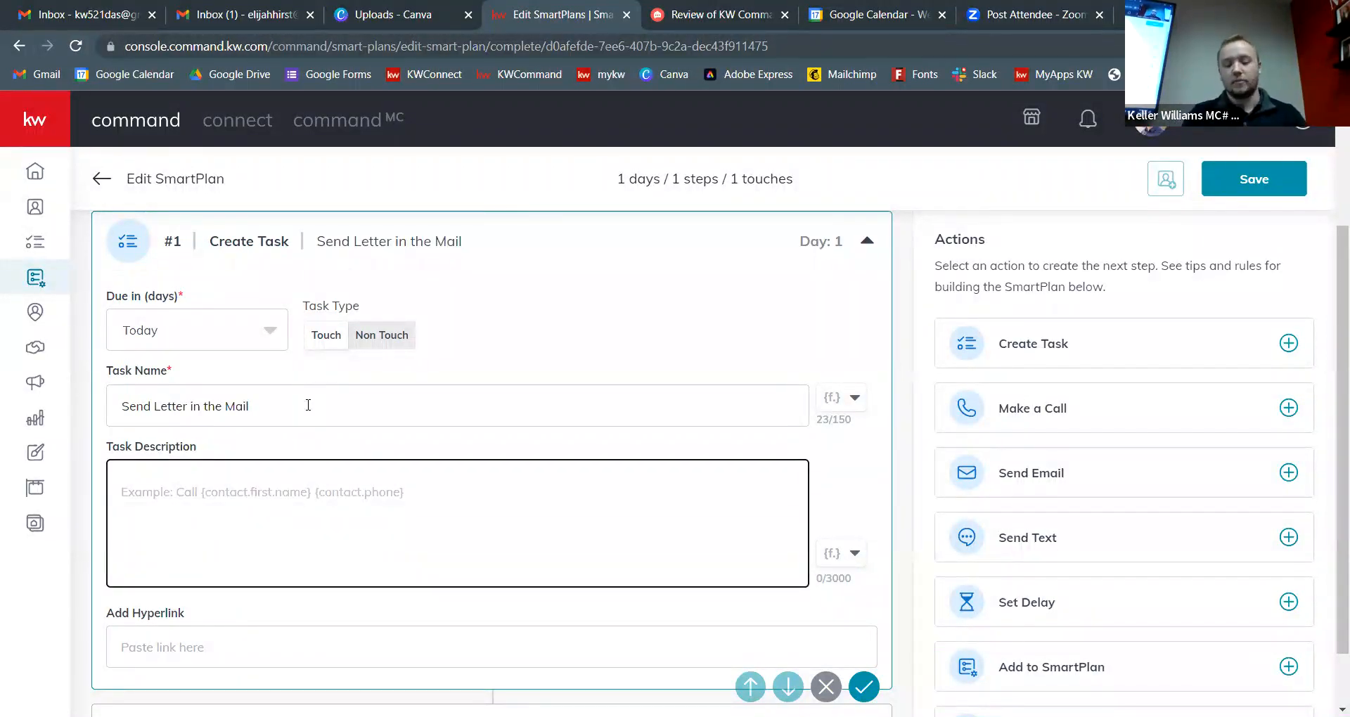
{"action": "type", "text": "Send post"}
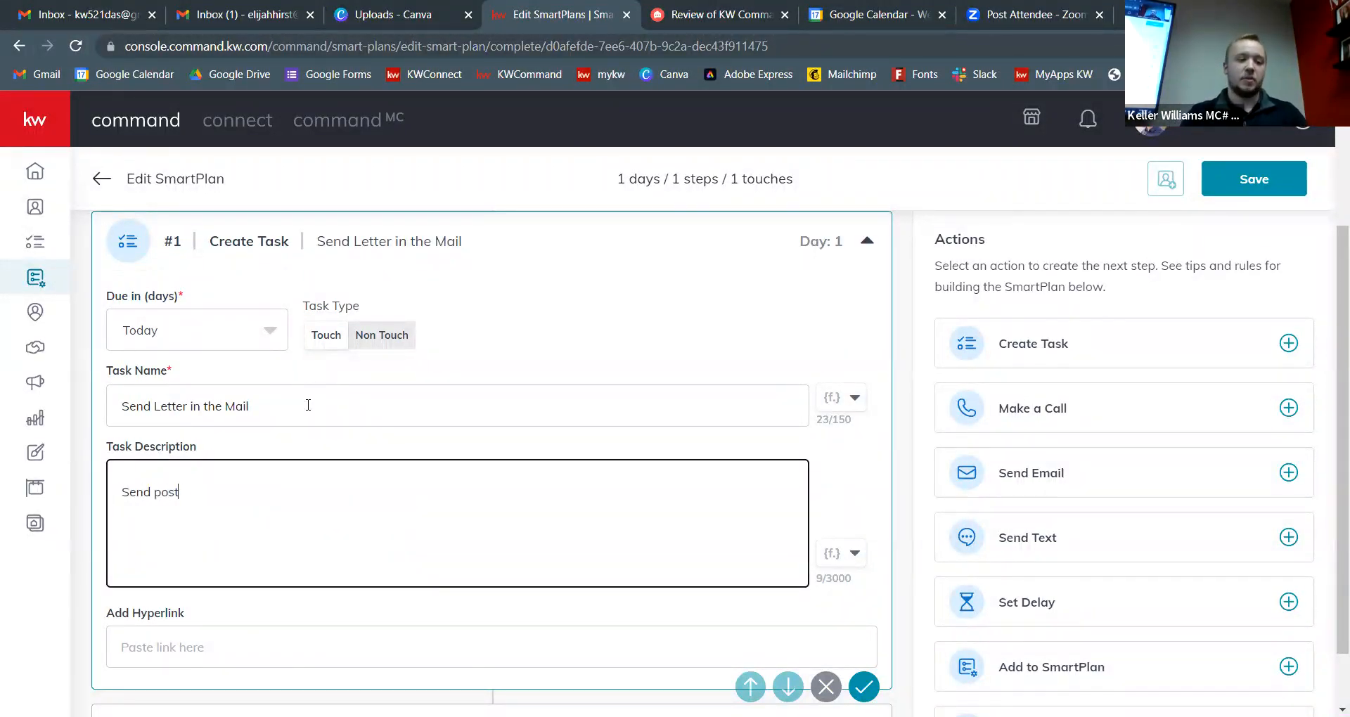
{"action": "type", "text": " closing brochure"}
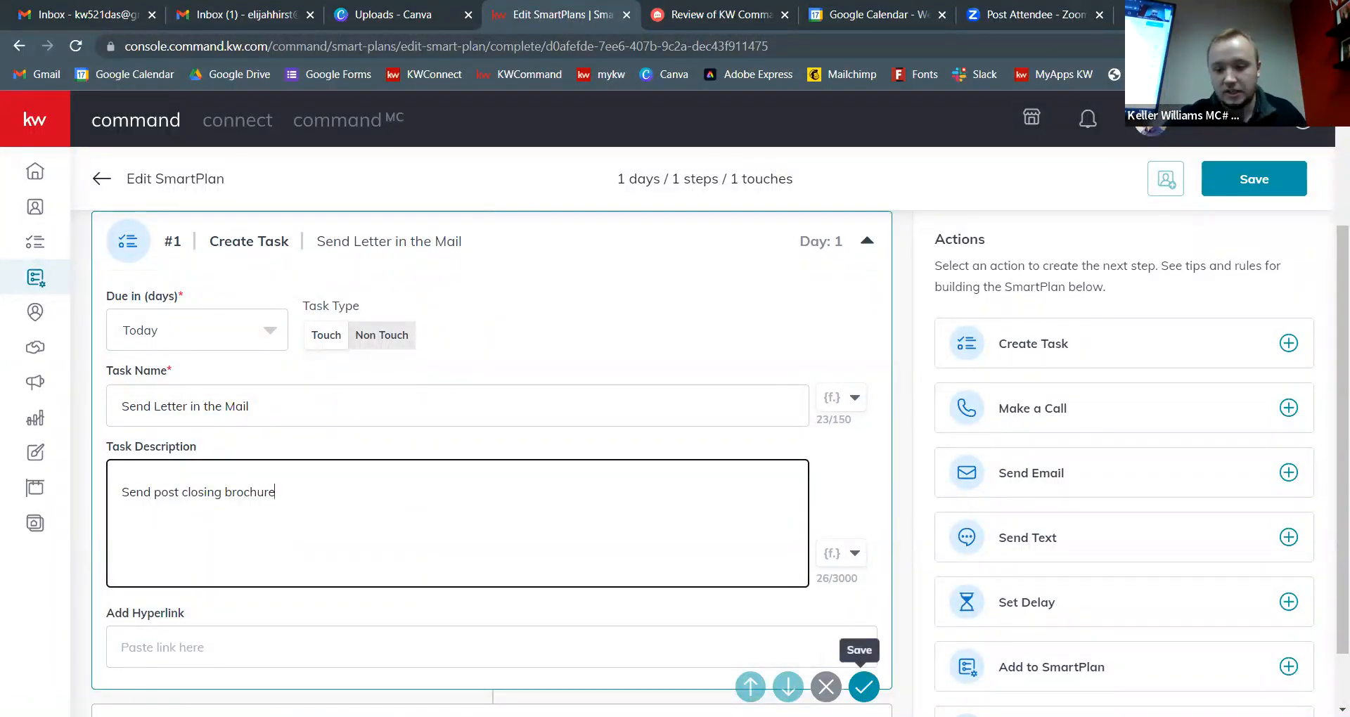
{"action": "left_click", "coordinate": [864, 687]}
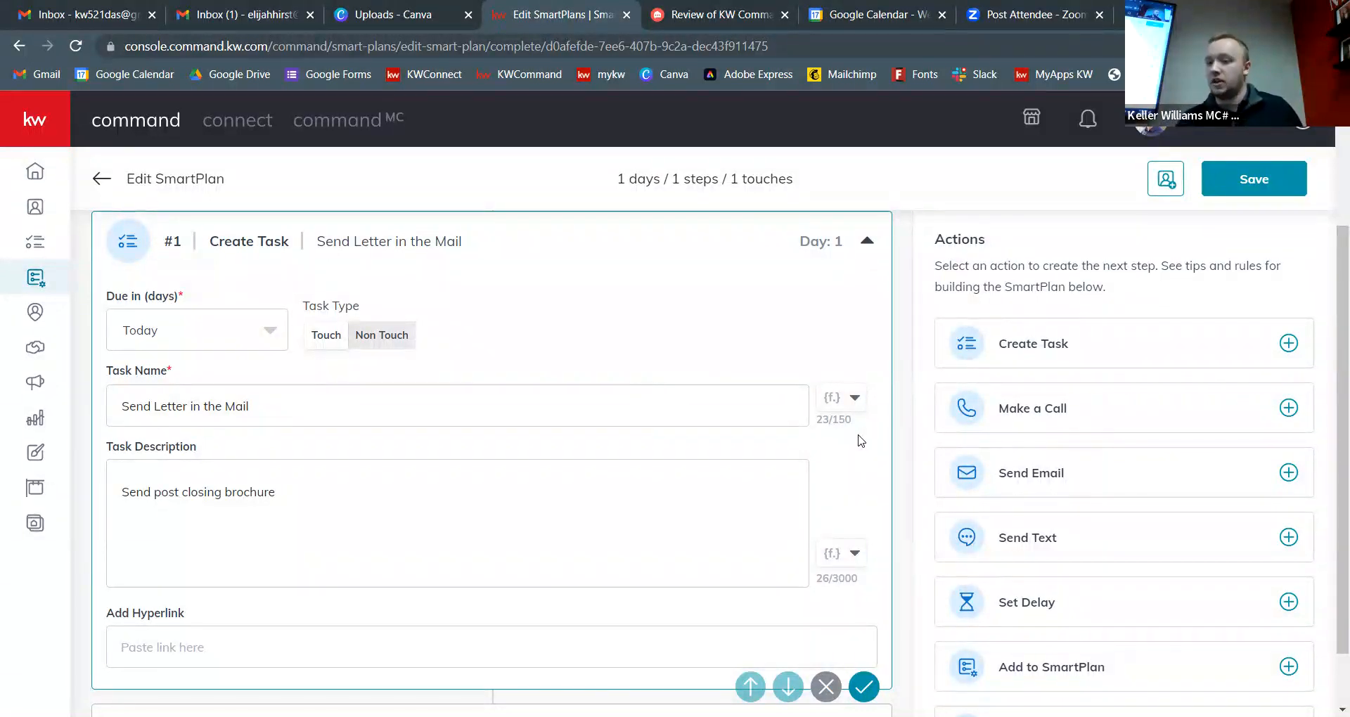
{"action": "scroll", "coordinate": [1129, 610], "scroll_direction": "down", "scroll_amount": 1}
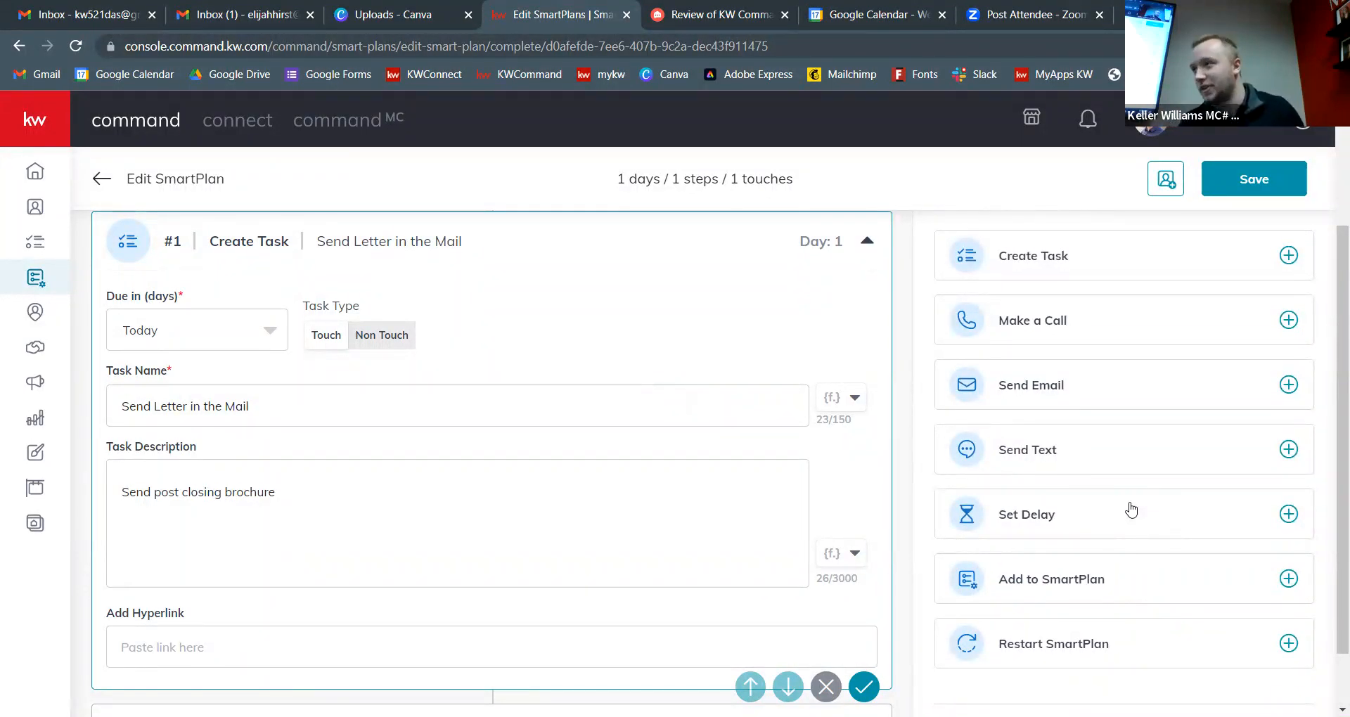
Step: Add a 7-day delay step after the brochure task and save it
{"action": "left_click", "coordinate": [1289, 514]}
{"action": "scroll", "coordinate": [774, 324], "scroll_direction": "down", "scroll_amount": 3}
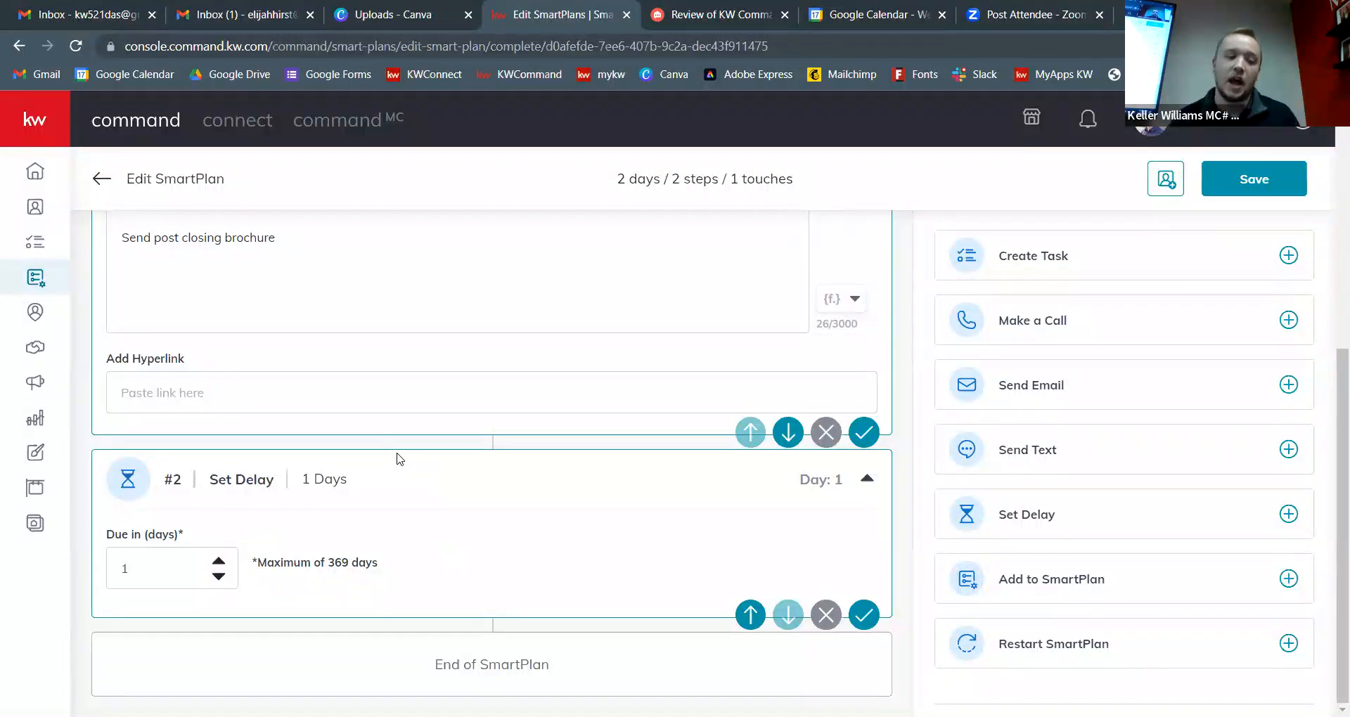
{"action": "left_click", "coordinate": [218, 565]}
{"action": "left_click", "coordinate": [218, 565]}
{"action": "left_click", "coordinate": [218, 564]}
{"action": "left_click", "coordinate": [218, 564]}
{"action": "left_click", "coordinate": [218, 565]}
{"action": "left_click", "coordinate": [218, 565]}
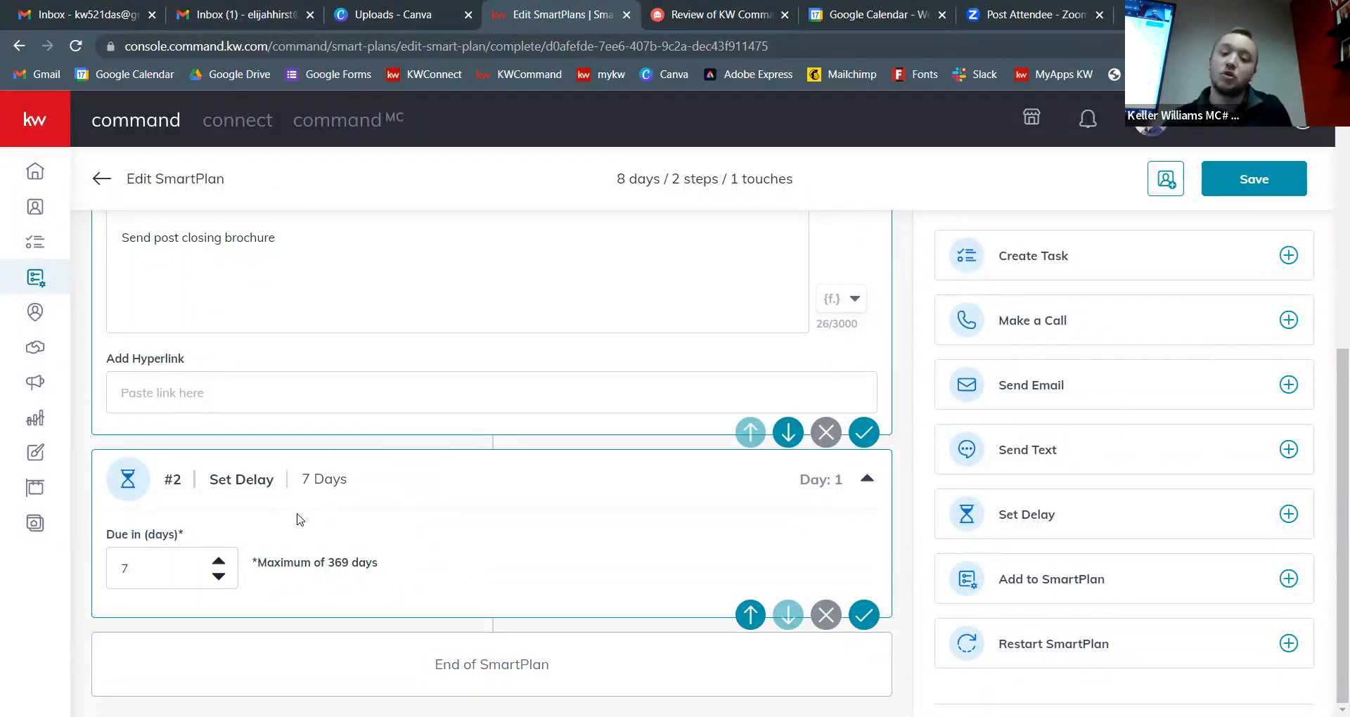
{"action": "left_click", "coordinate": [864, 615]}
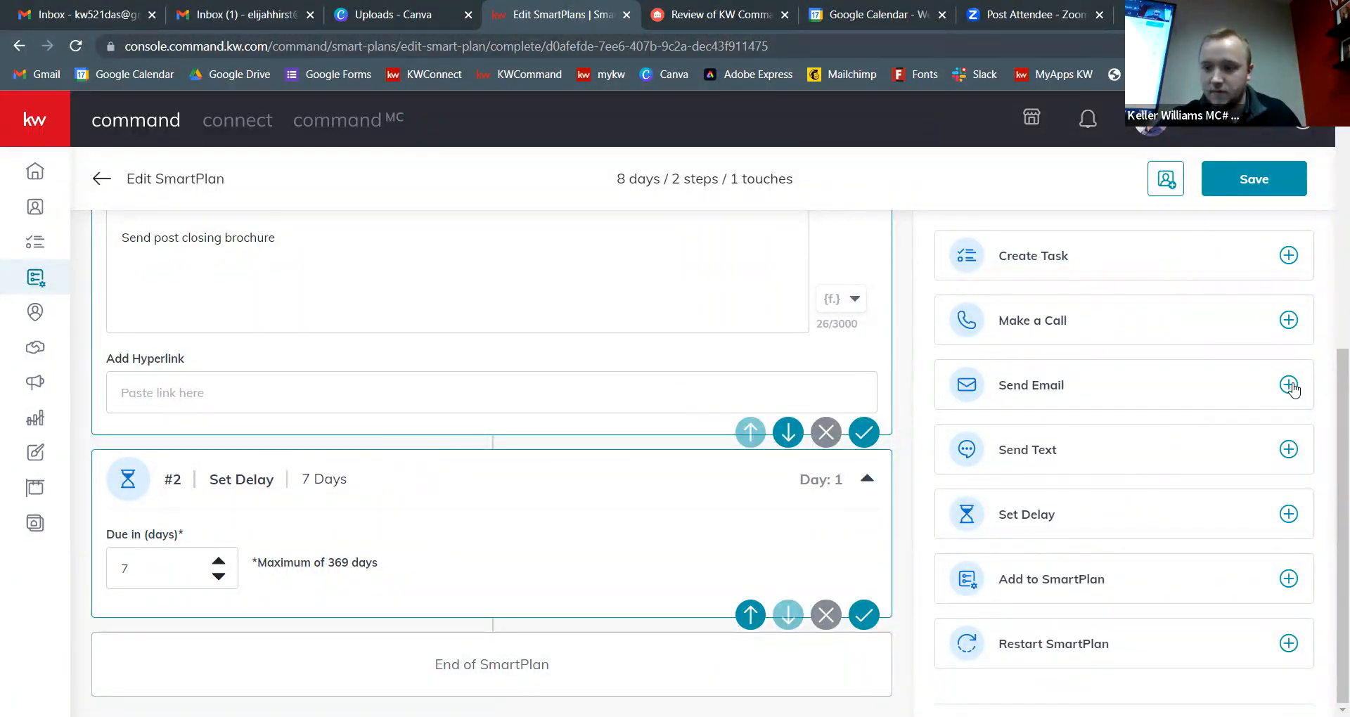
Step: Add a Day 8 Send Email step with the subject 'Checking In'
{"action": "left_click", "coordinate": [1289, 384]}
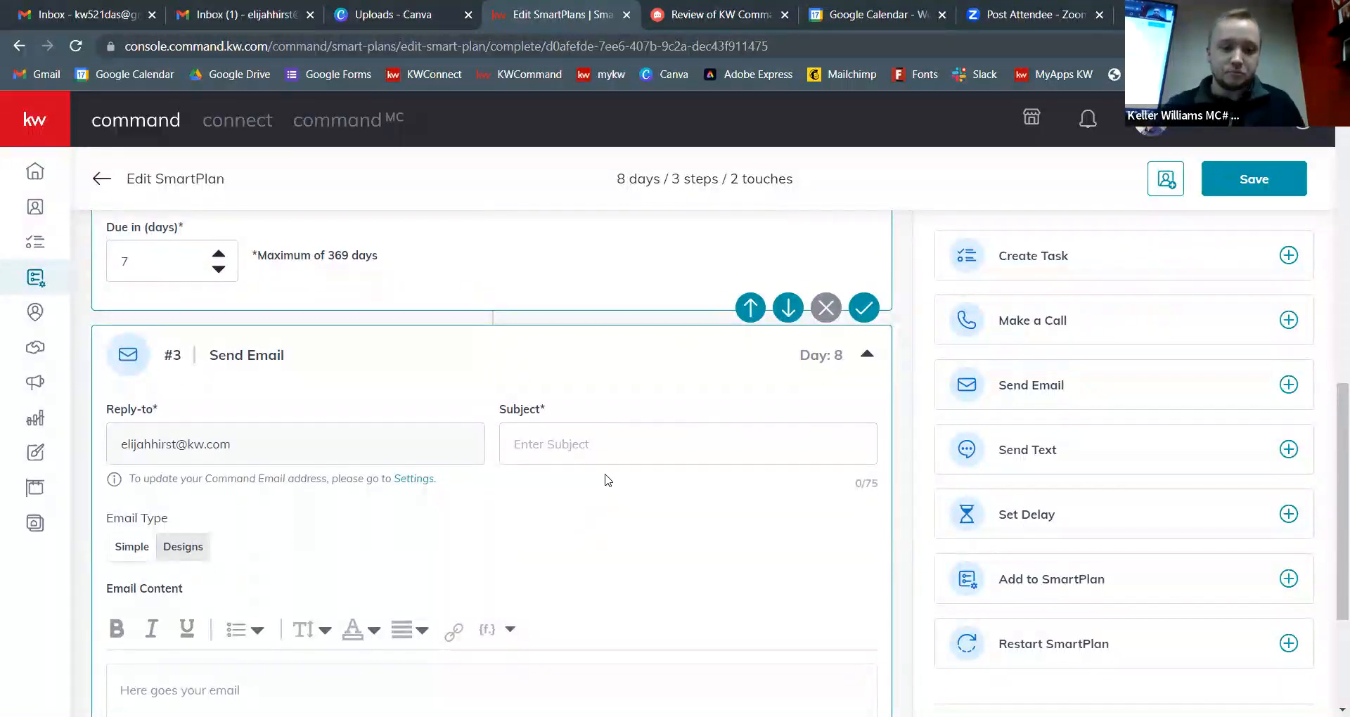
{"action": "scroll", "coordinate": [603, 478], "scroll_direction": "down", "scroll_amount": 1}
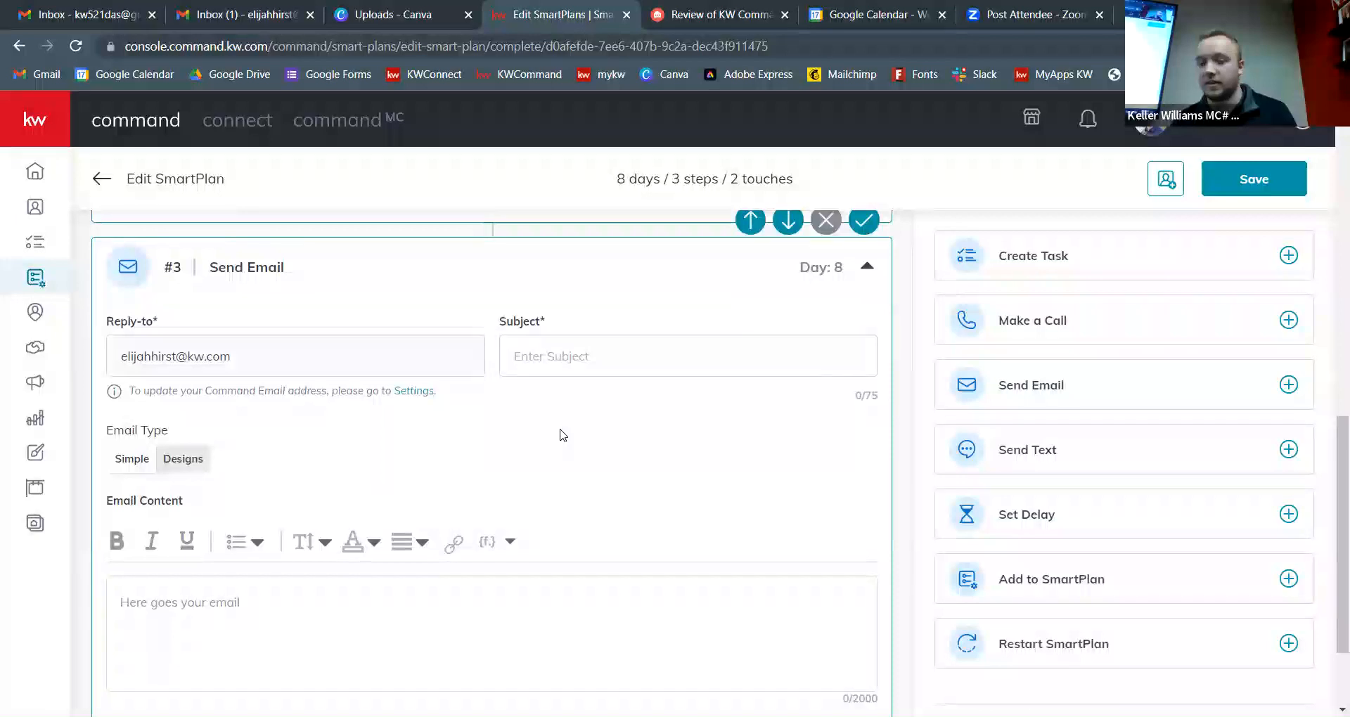
{"action": "left_click", "coordinate": [589, 355]}
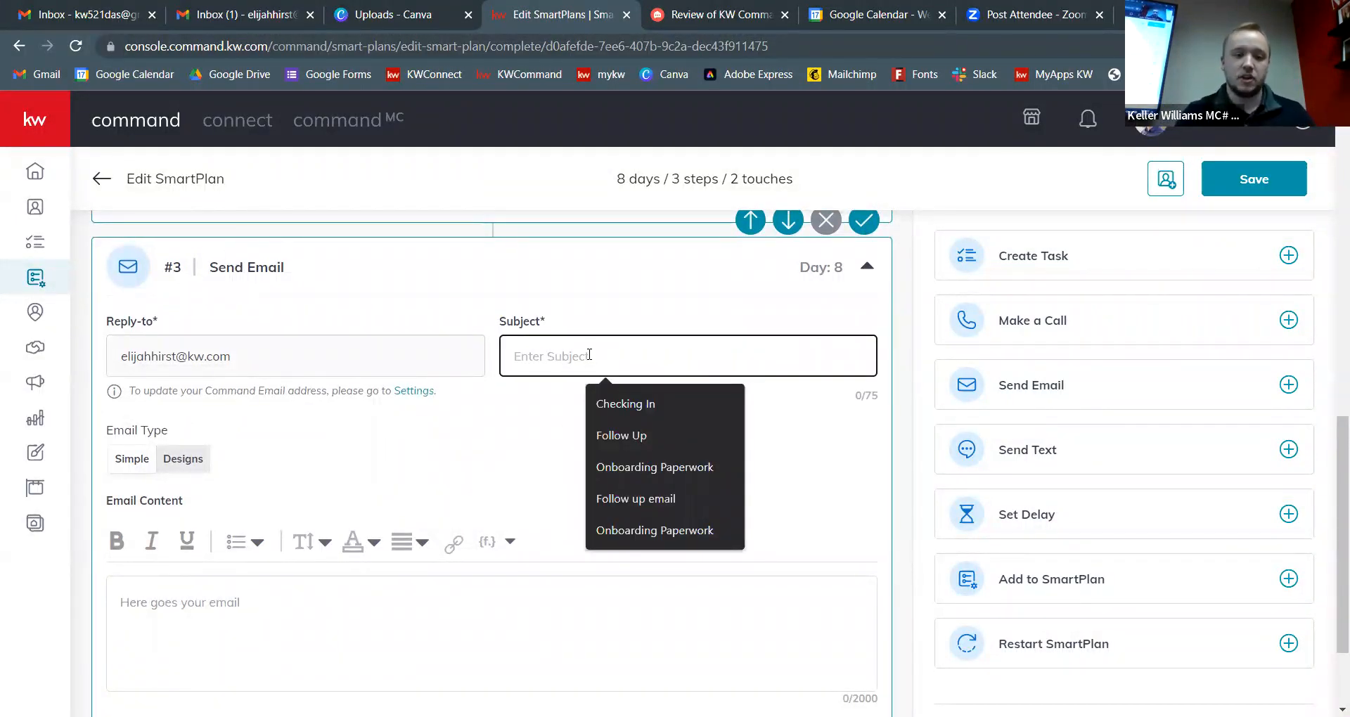
{"action": "type", "text": "Checking In"}
{"action": "key", "text": "Tab"}
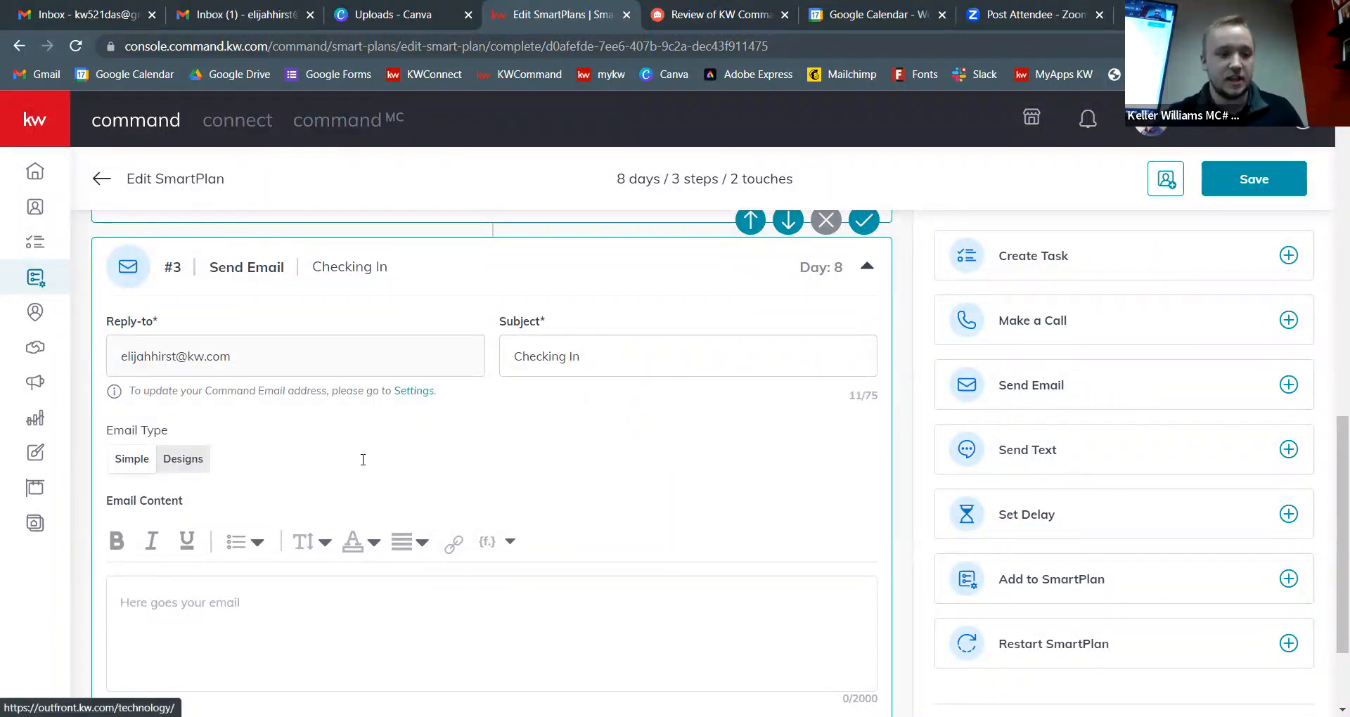
{"action": "scroll", "coordinate": [322, 467], "scroll_direction": "down", "scroll_amount": 2}
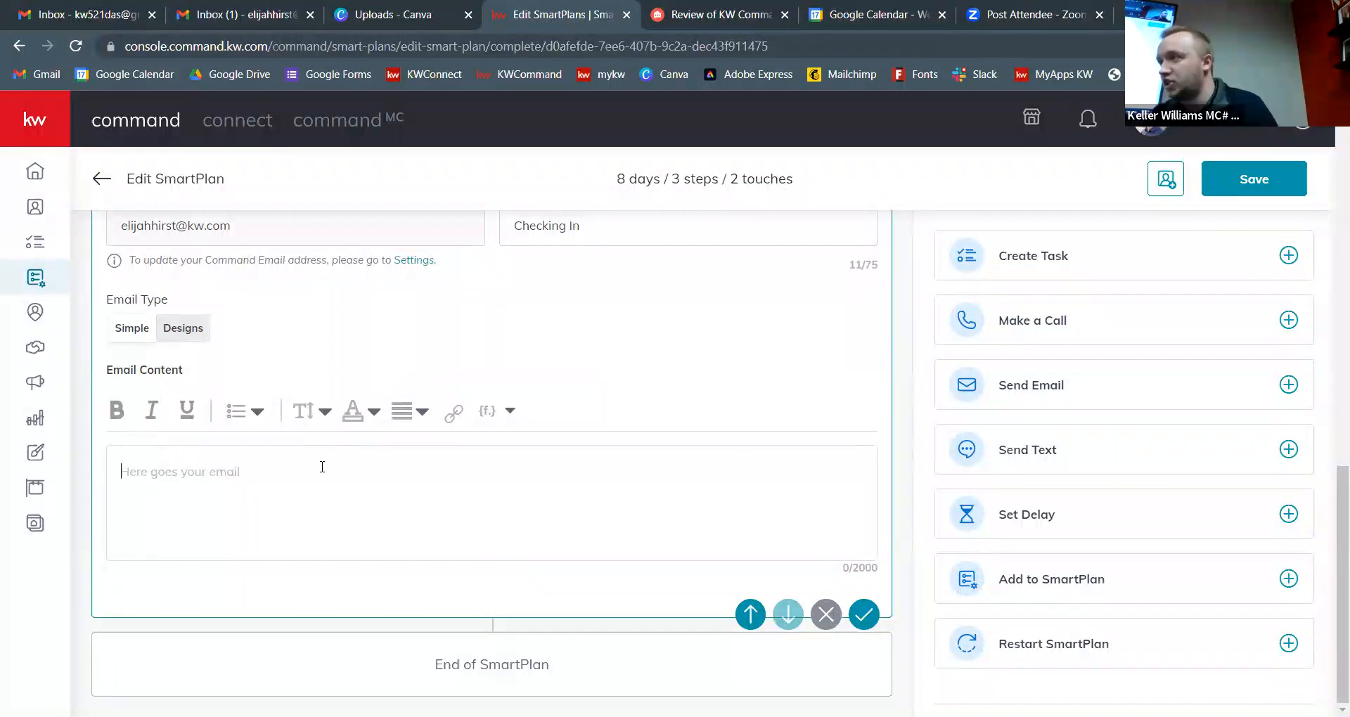
Step: Keep the email as plain text with 'Hey there,' and 'Checking in to see how your home is?'
{"action": "left_click", "coordinate": [168, 328]}
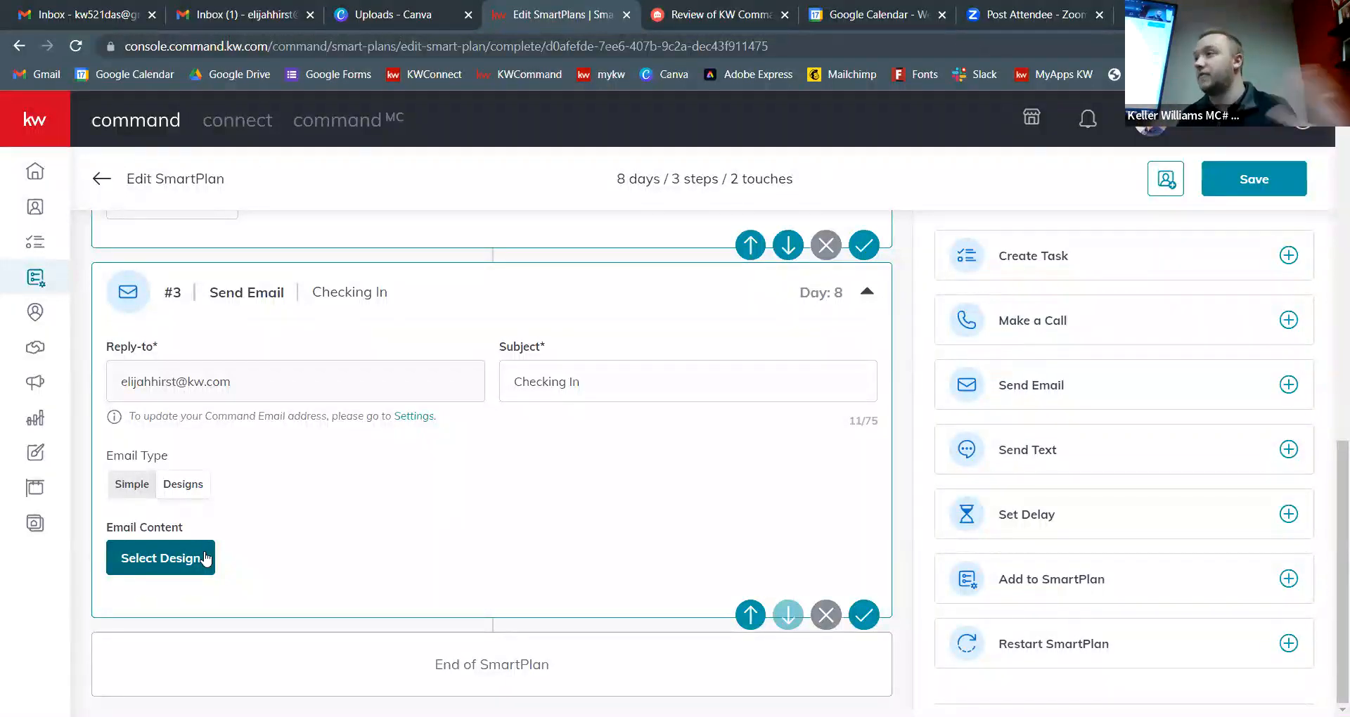
{"action": "left_click", "coordinate": [123, 484]}
{"action": "left_click", "coordinate": [182, 493]}
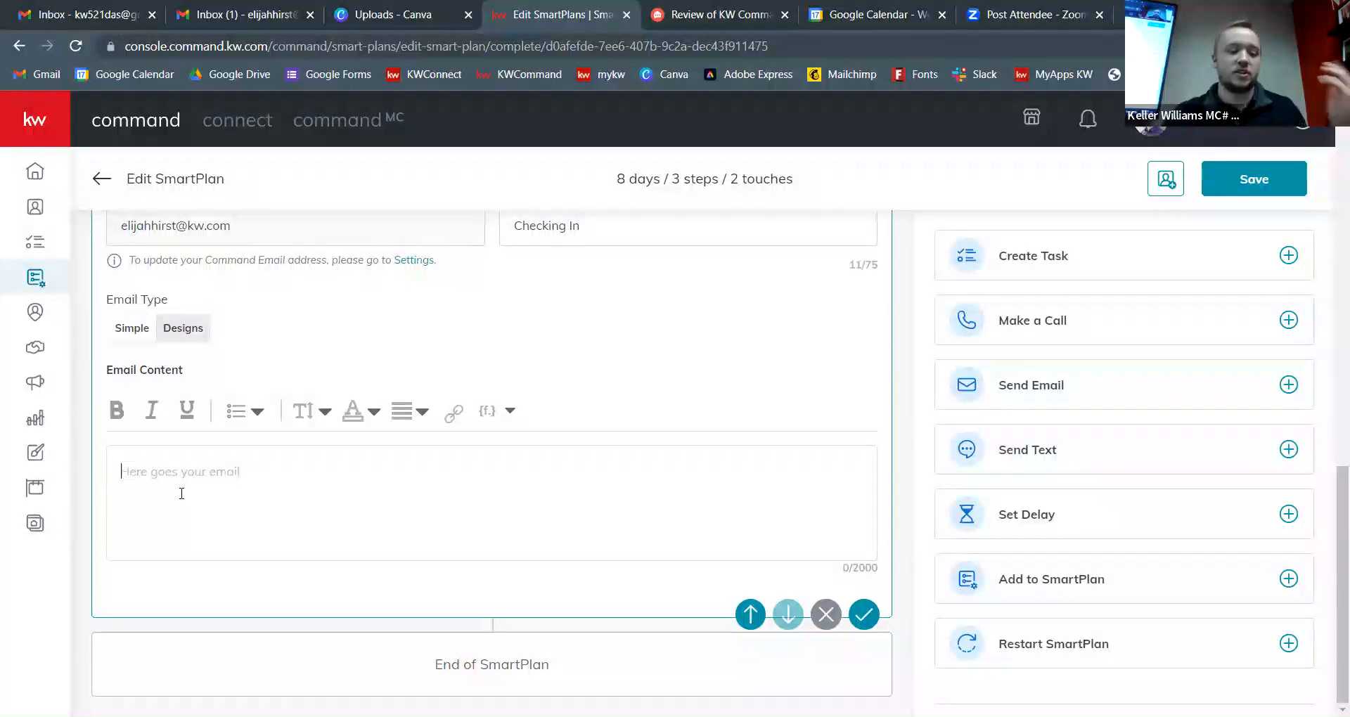
{"action": "type", "text": "Hey there,"}
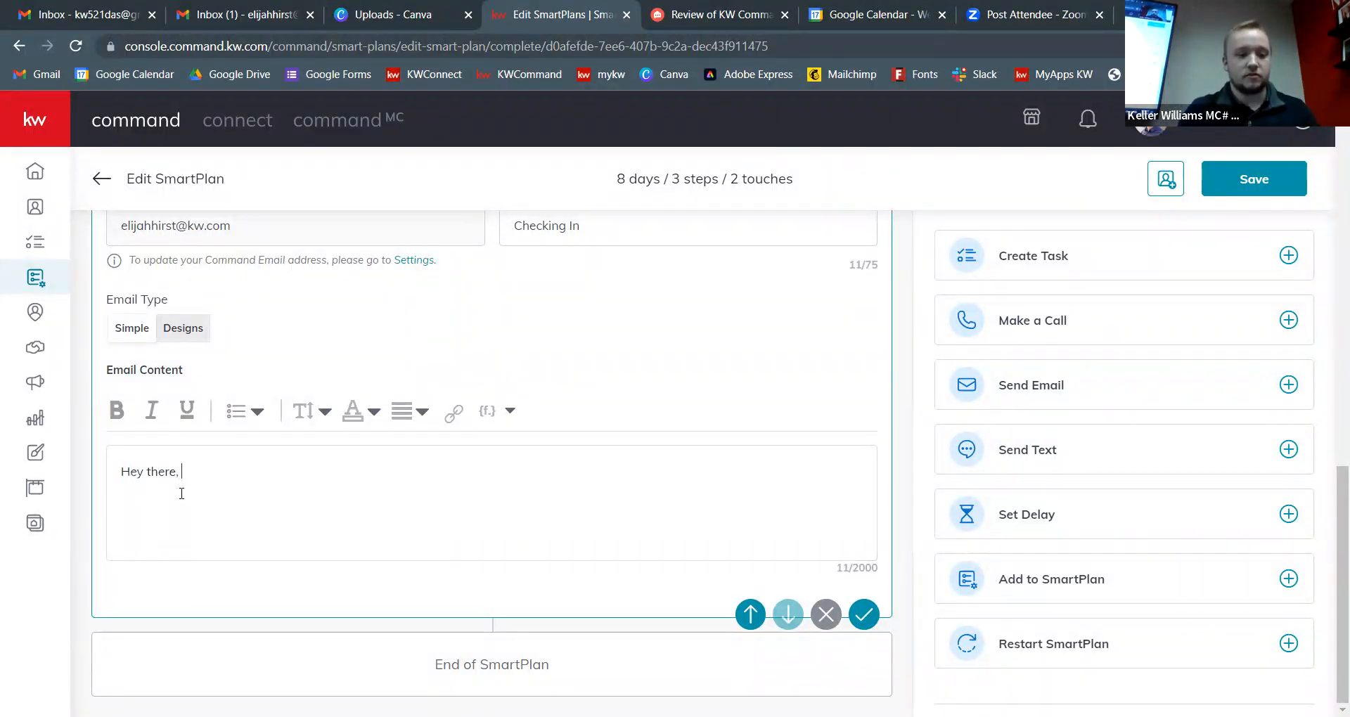
{"action": "key", "text": "Return"}
{"action": "type", "text": "Checking in to see "}
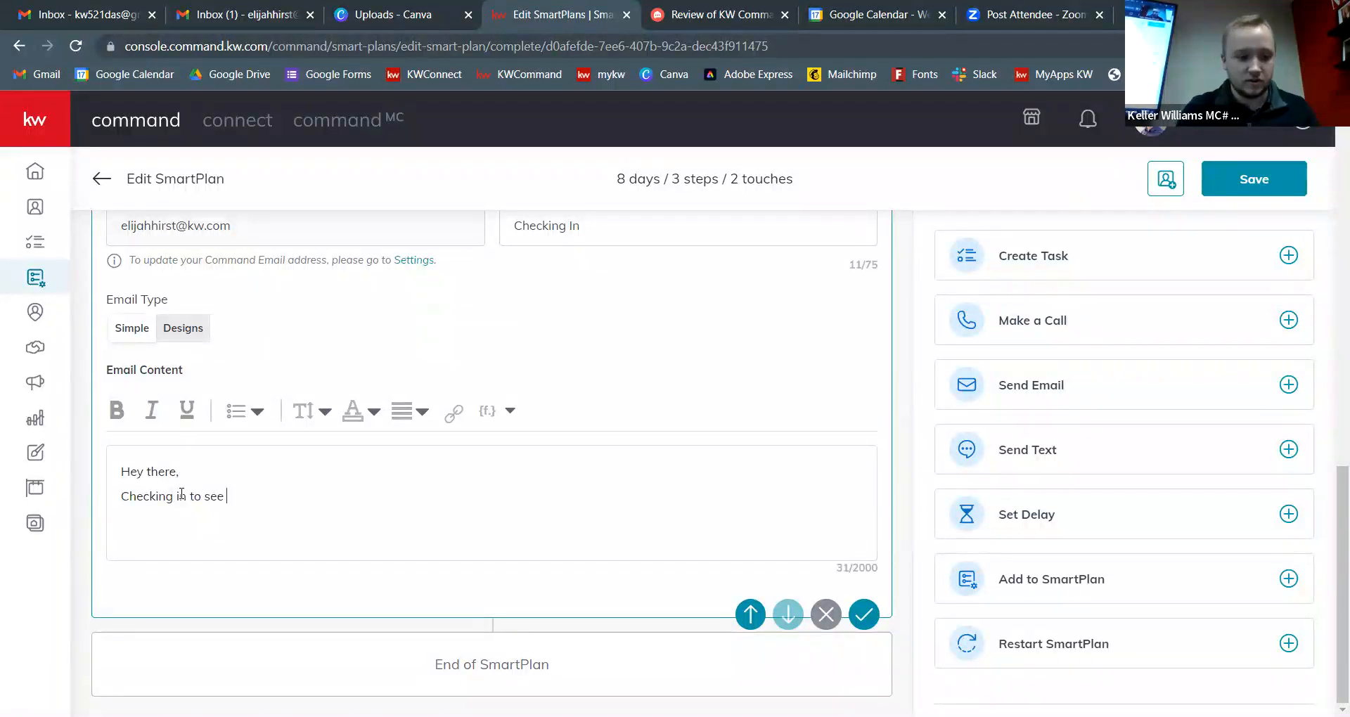
{"action": "type", "text": "how your home "}
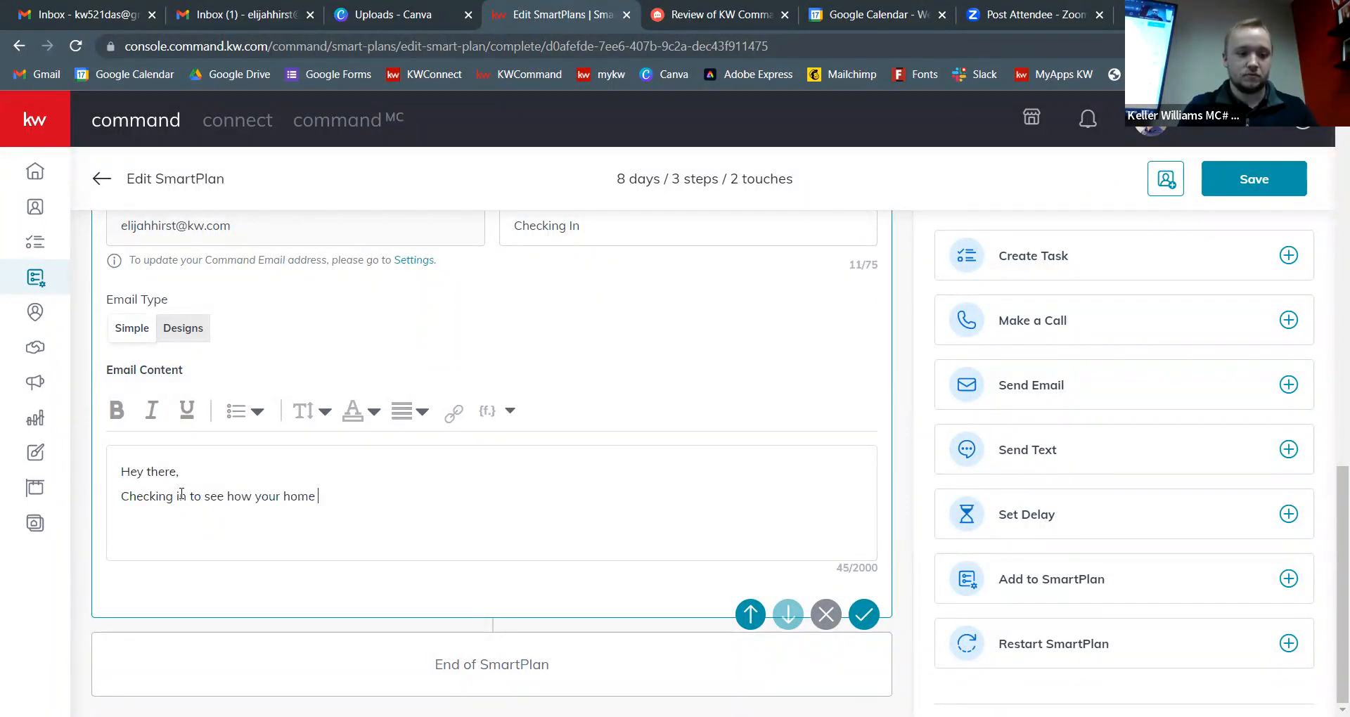
{"action": "type", "text": "is?"}
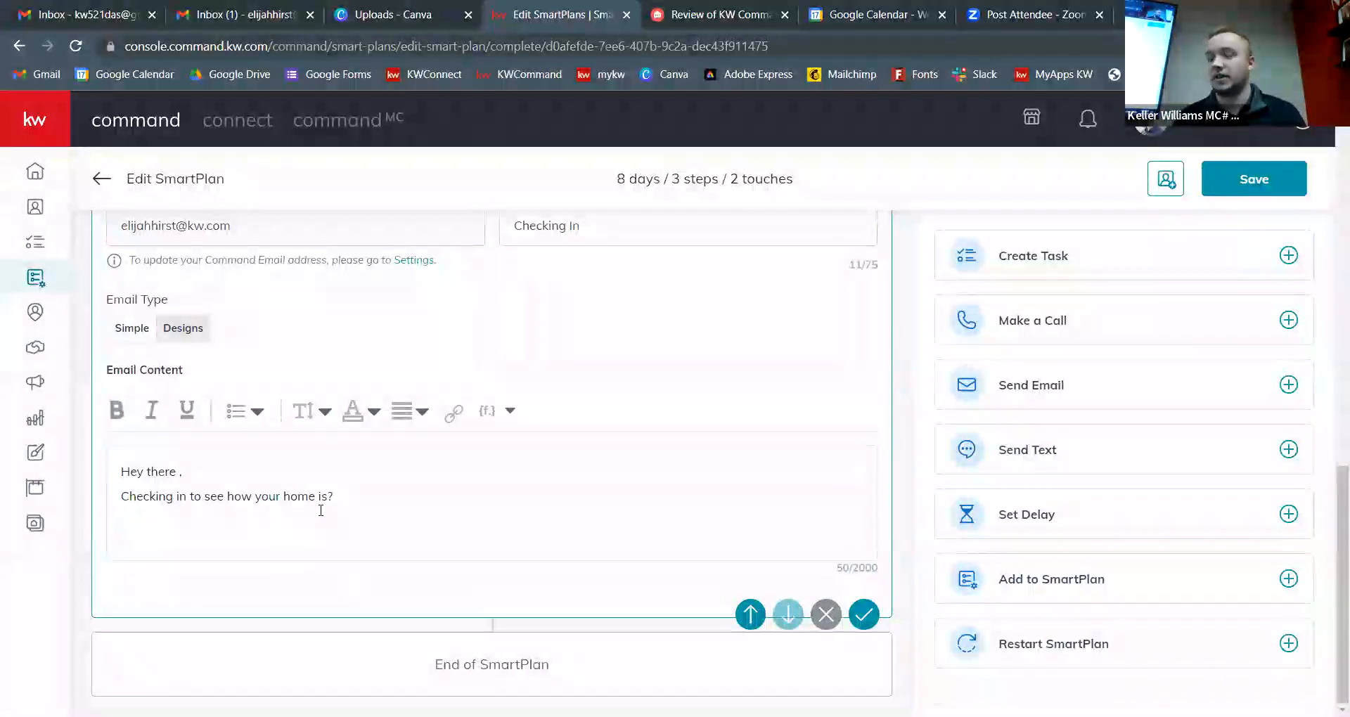
Step: Insert the contact.first.name merge field after 'Hey there' in the greeting
{"action": "left_click", "coordinate": [512, 419]}
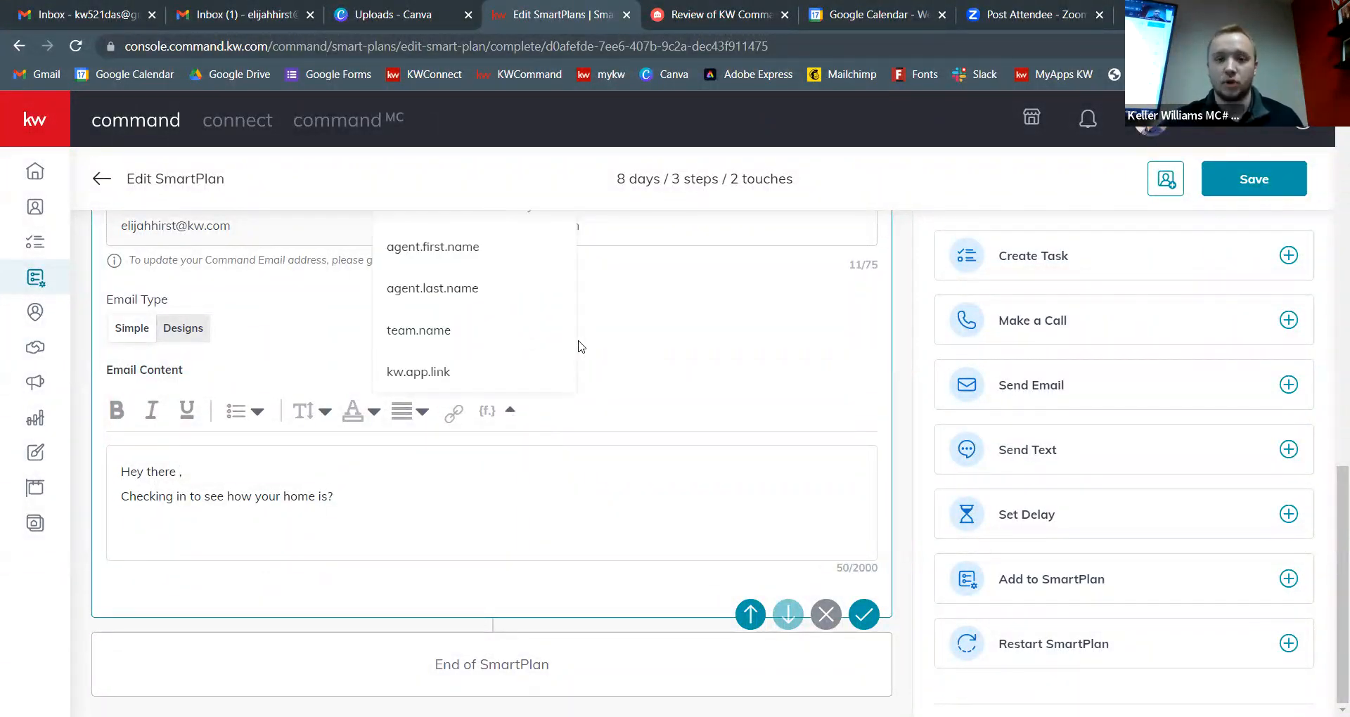
{"action": "scroll", "coordinate": [602, 327], "scroll_direction": "up", "scroll_amount": 4}
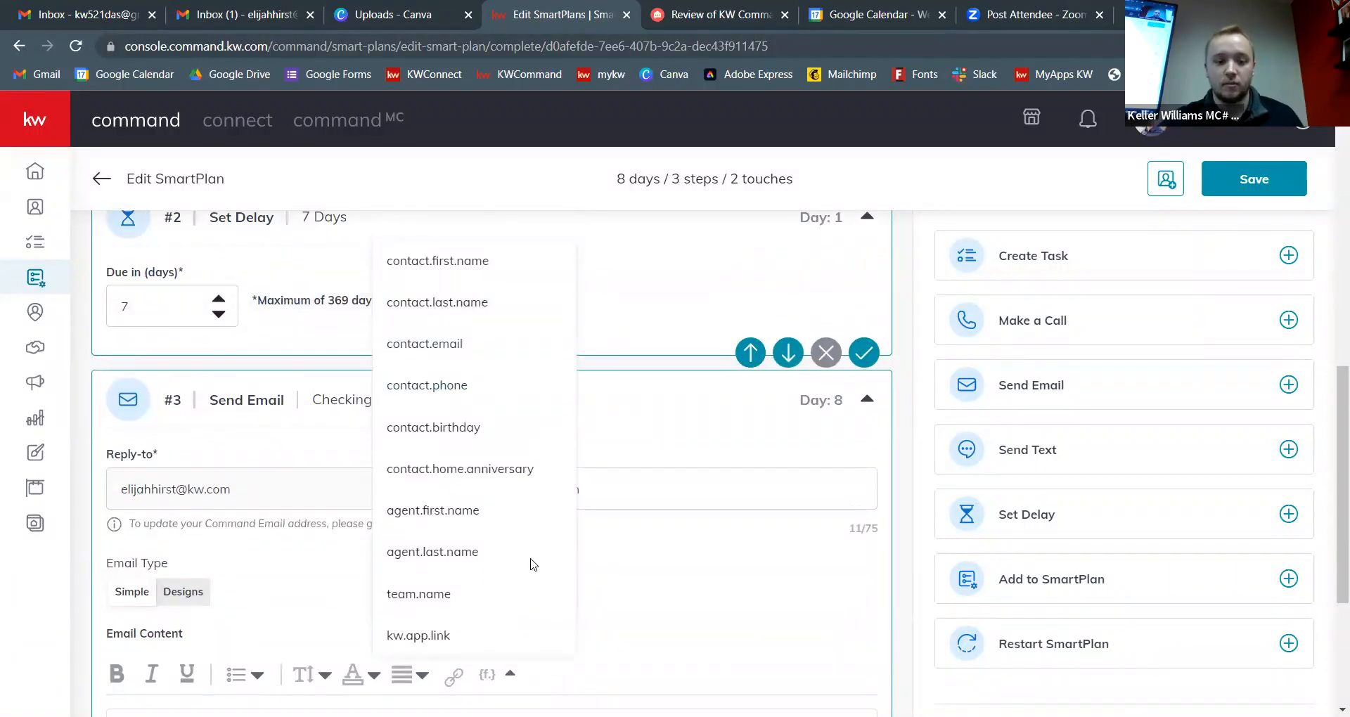
{"action": "left_click", "coordinate": [509, 676]}
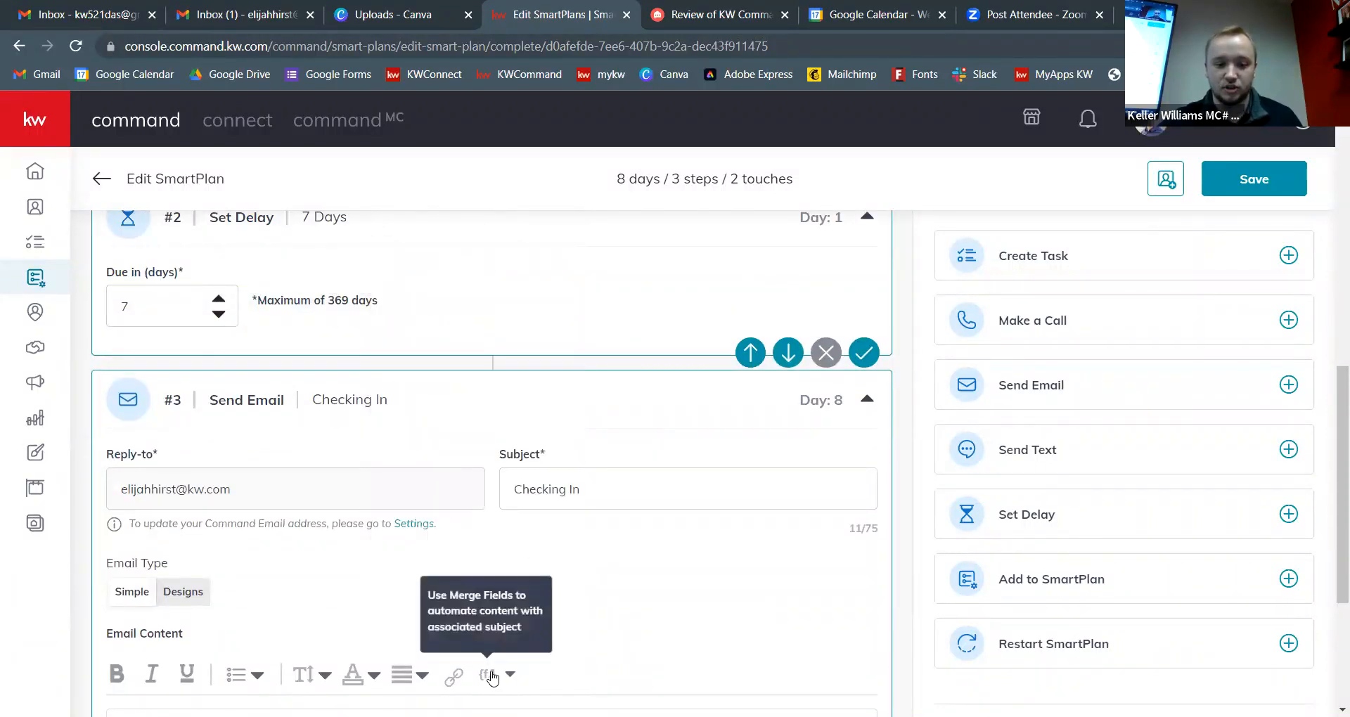
{"action": "left_click", "coordinate": [510, 680]}
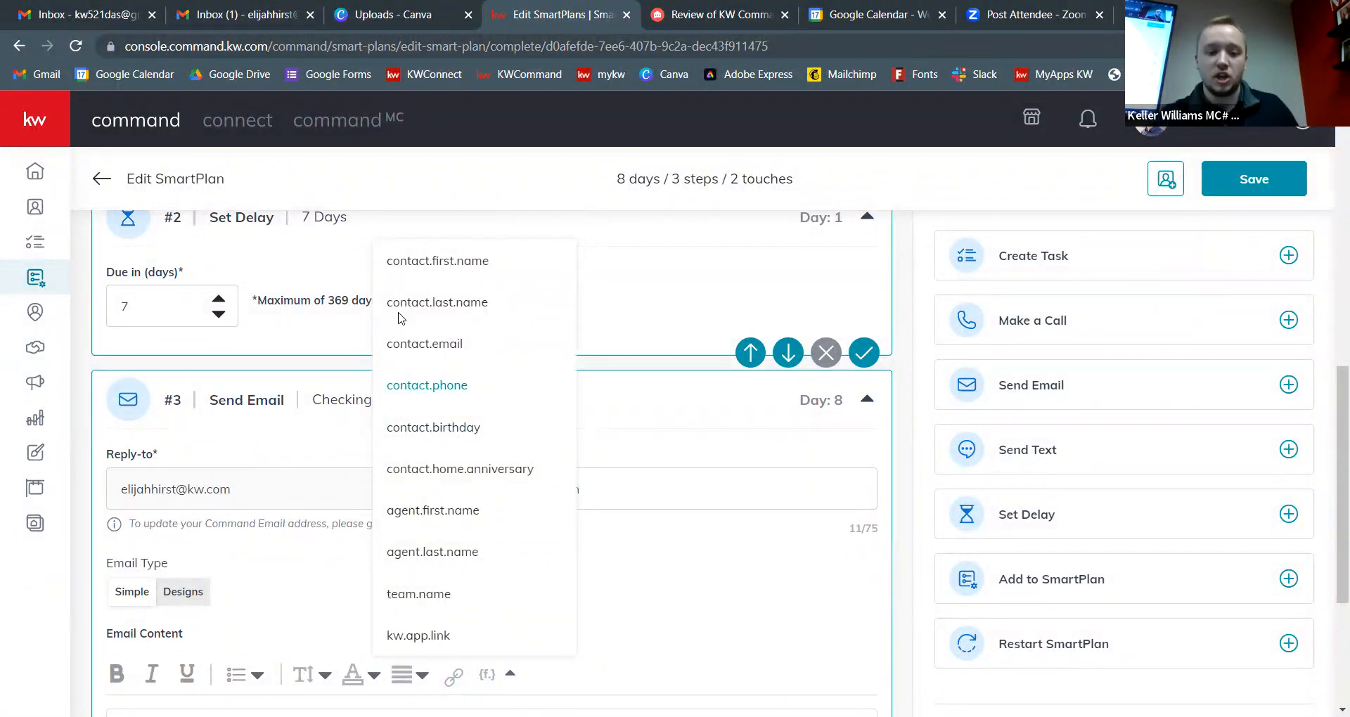
{"action": "scroll", "coordinate": [268, 633], "scroll_direction": "down", "scroll_amount": 3}
{"action": "left_click", "coordinate": [179, 560]}
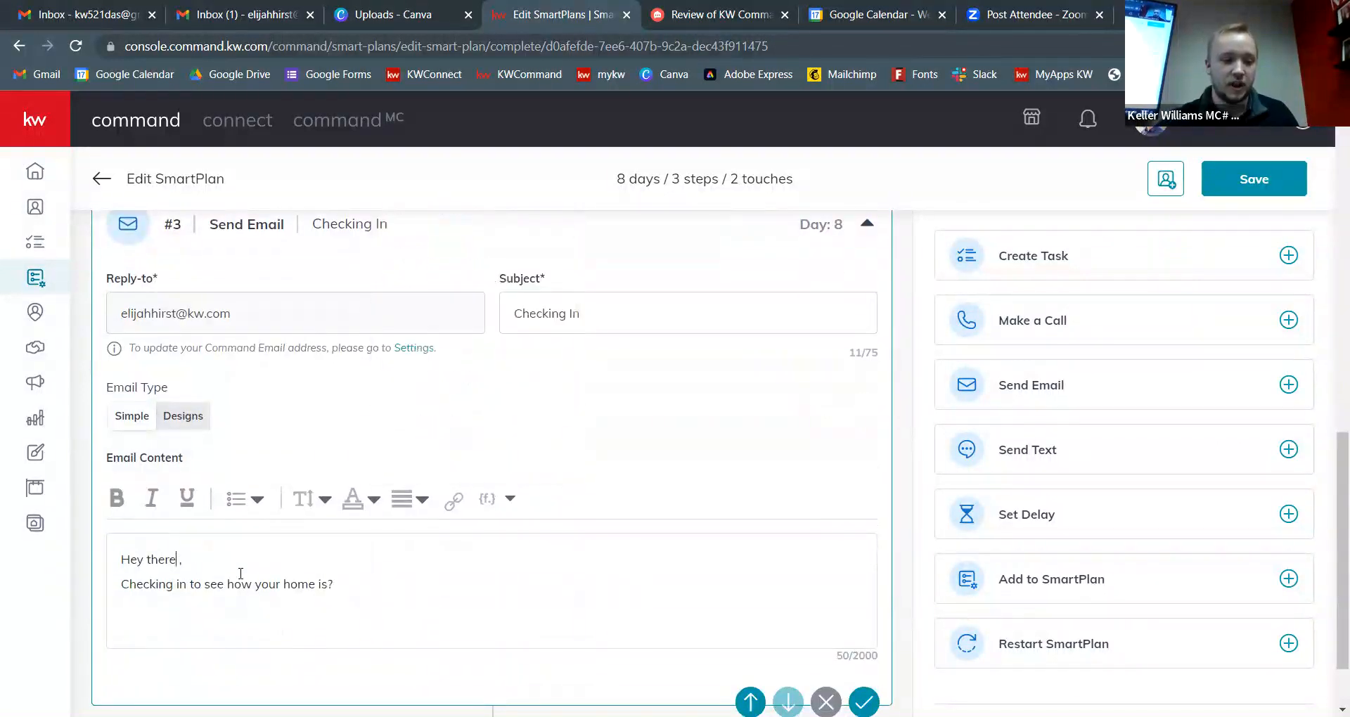
{"action": "scroll", "coordinate": [482, 578], "scroll_direction": "up", "scroll_amount": 1}
{"action": "left_click", "coordinate": [512, 586]}
{"action": "scroll", "coordinate": [471, 356], "scroll_direction": "up", "scroll_amount": 2}
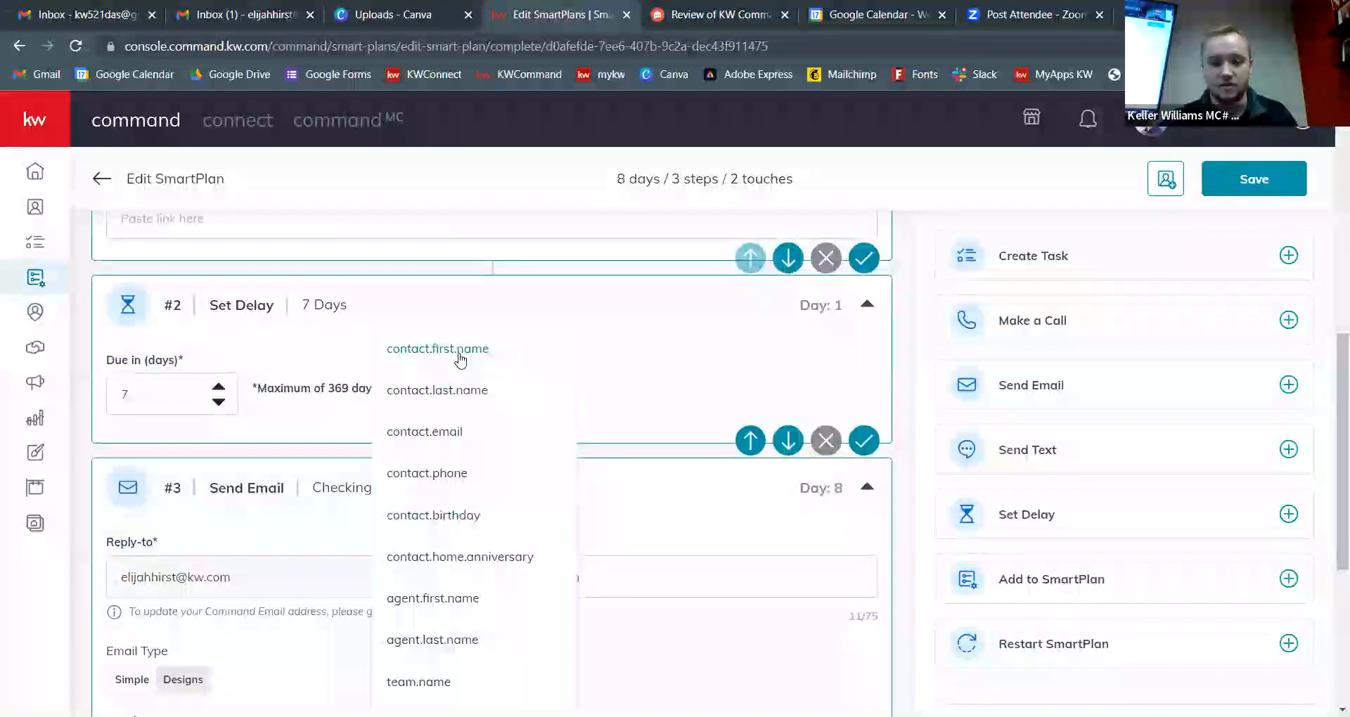
{"action": "left_click", "coordinate": [460, 349]}
{"action": "scroll", "coordinate": [462, 362], "scroll_direction": "down", "scroll_amount": 5}
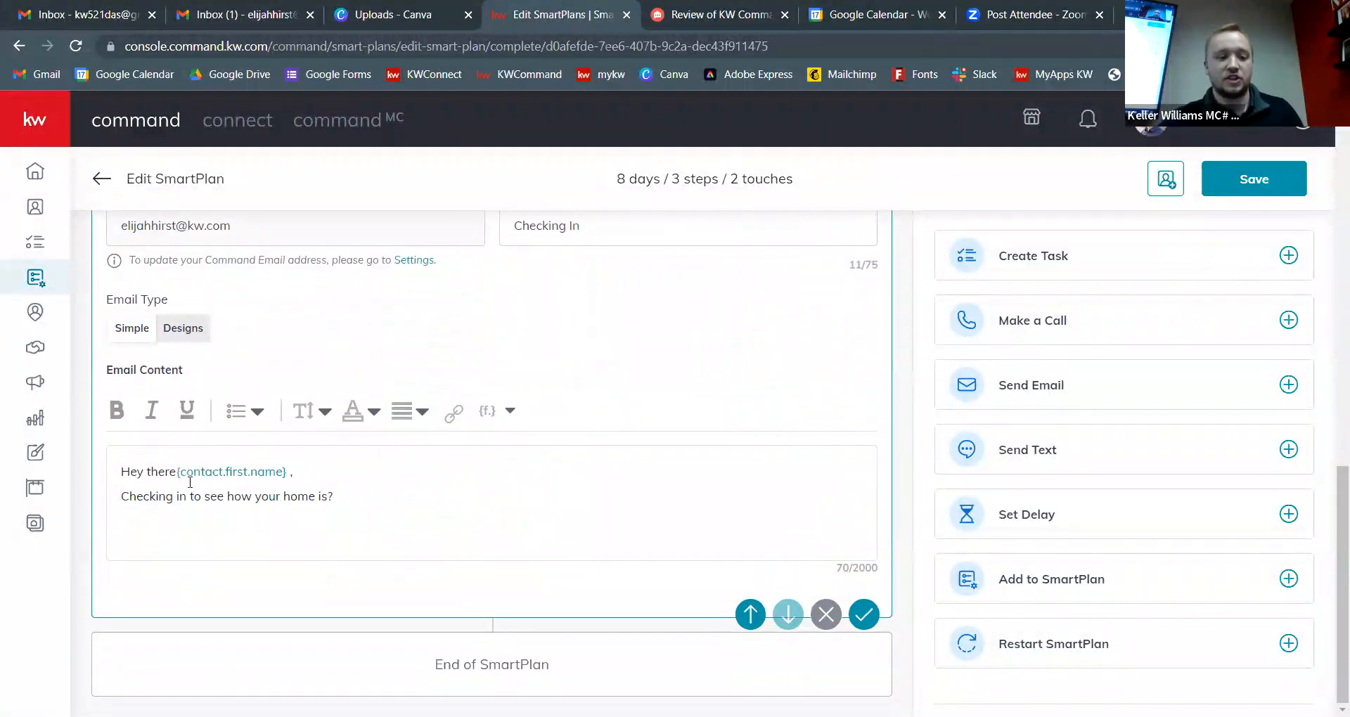
Step: Recheck the merge-field list near the greeting, then close it without changes
{"action": "left_click", "coordinate": [177, 472]}
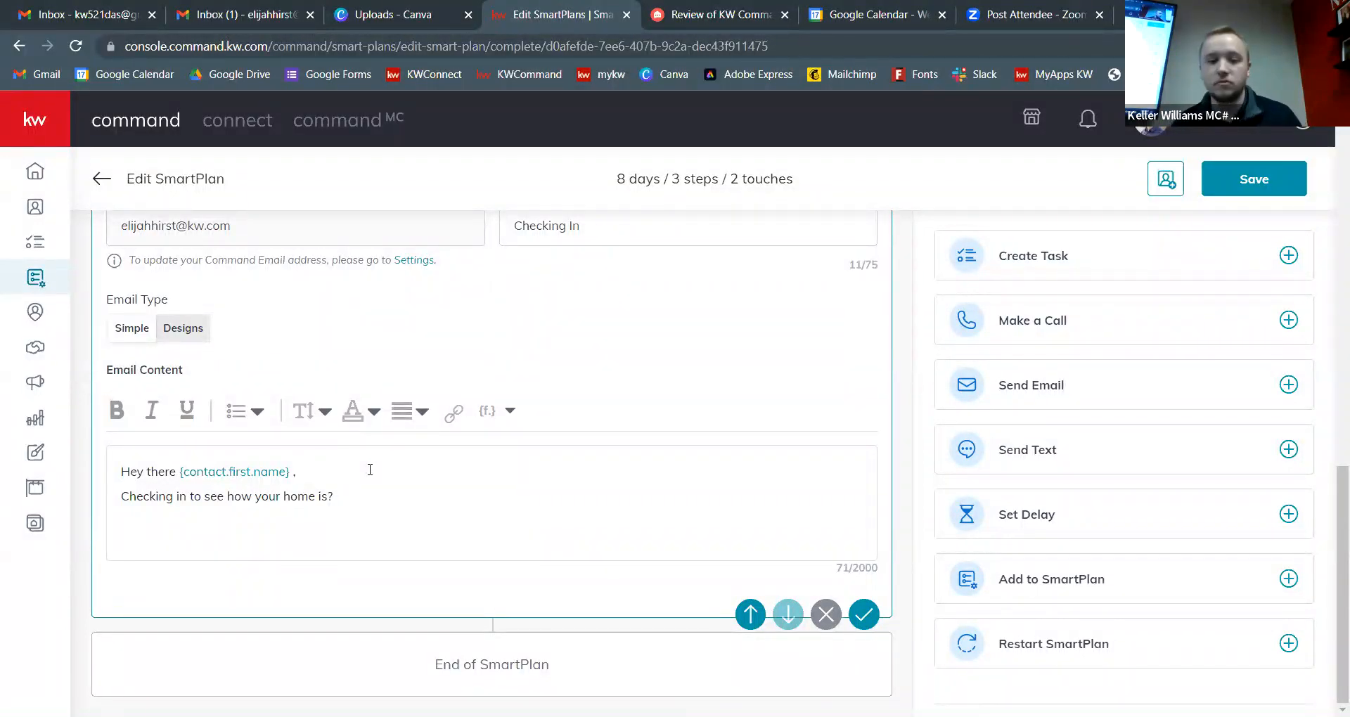
{"action": "left_click", "coordinate": [510, 411]}
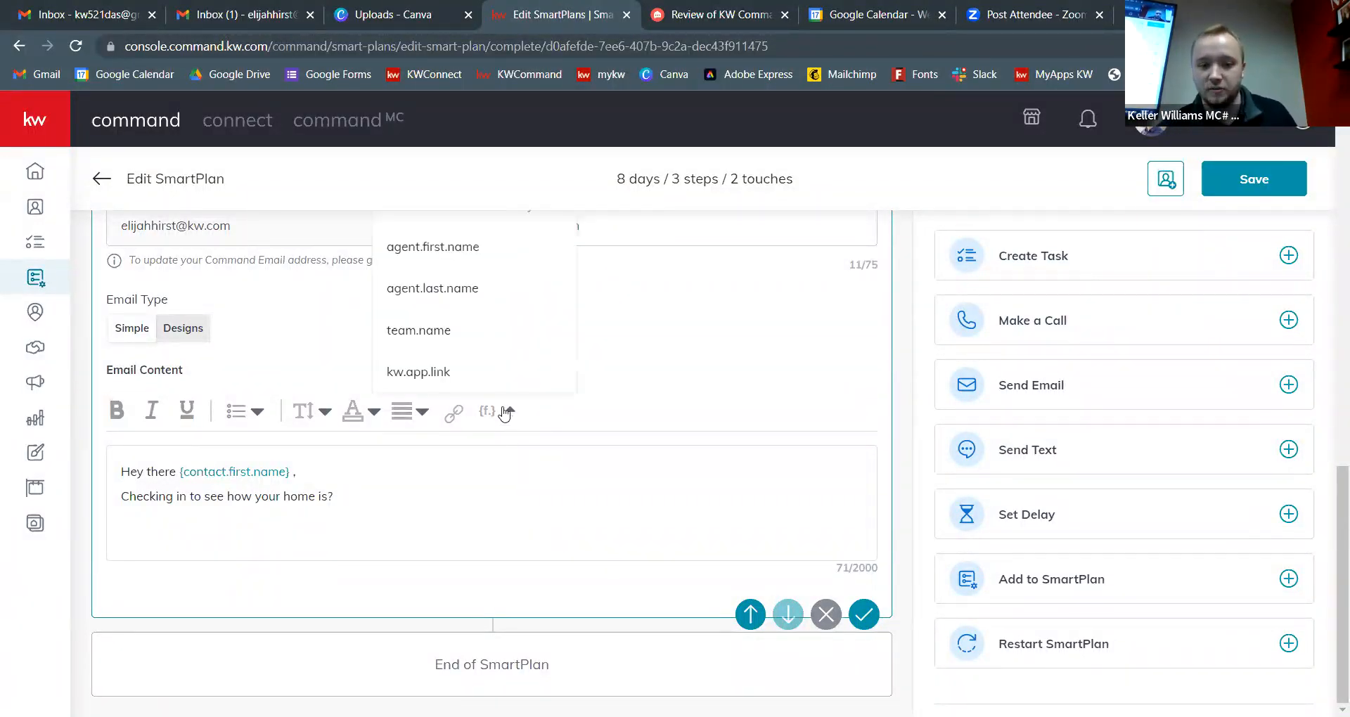
{"action": "scroll", "coordinate": [517, 350], "scroll_direction": "up", "scroll_amount": 5}
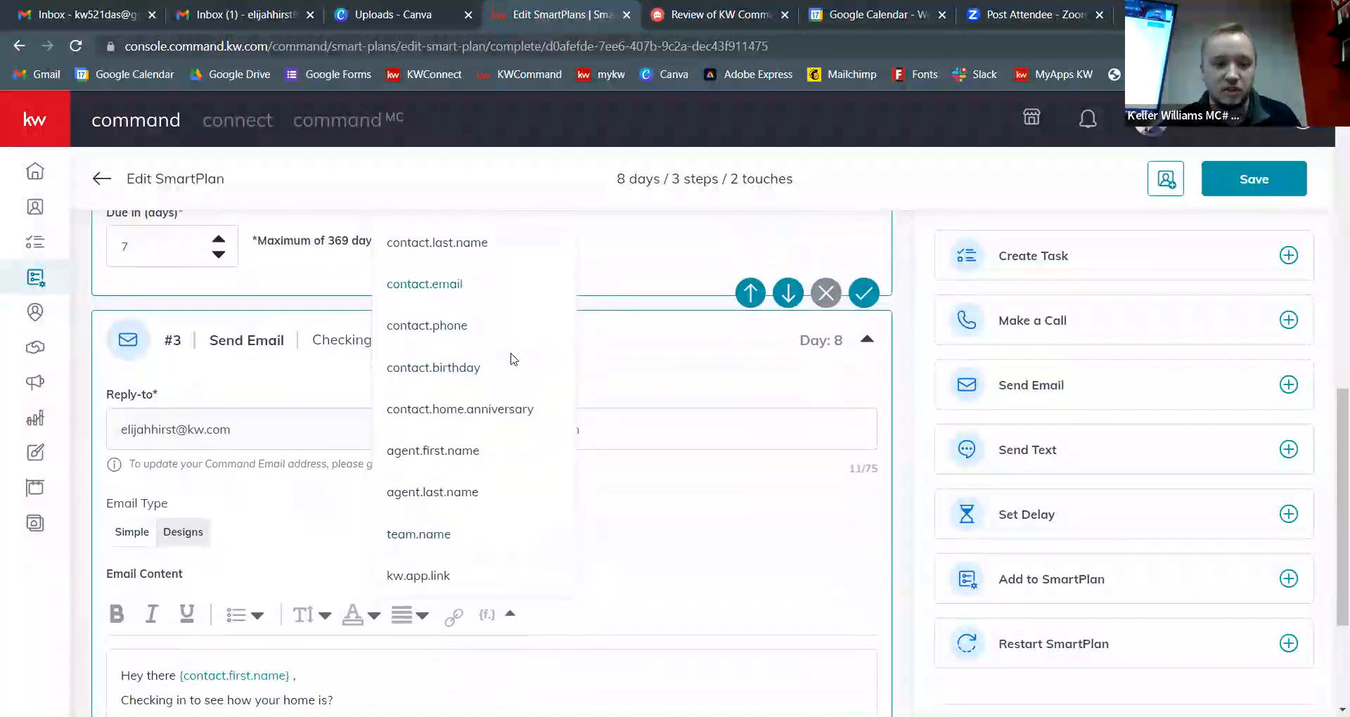
{"action": "scroll", "coordinate": [475, 429], "scroll_direction": "down", "scroll_amount": 1}
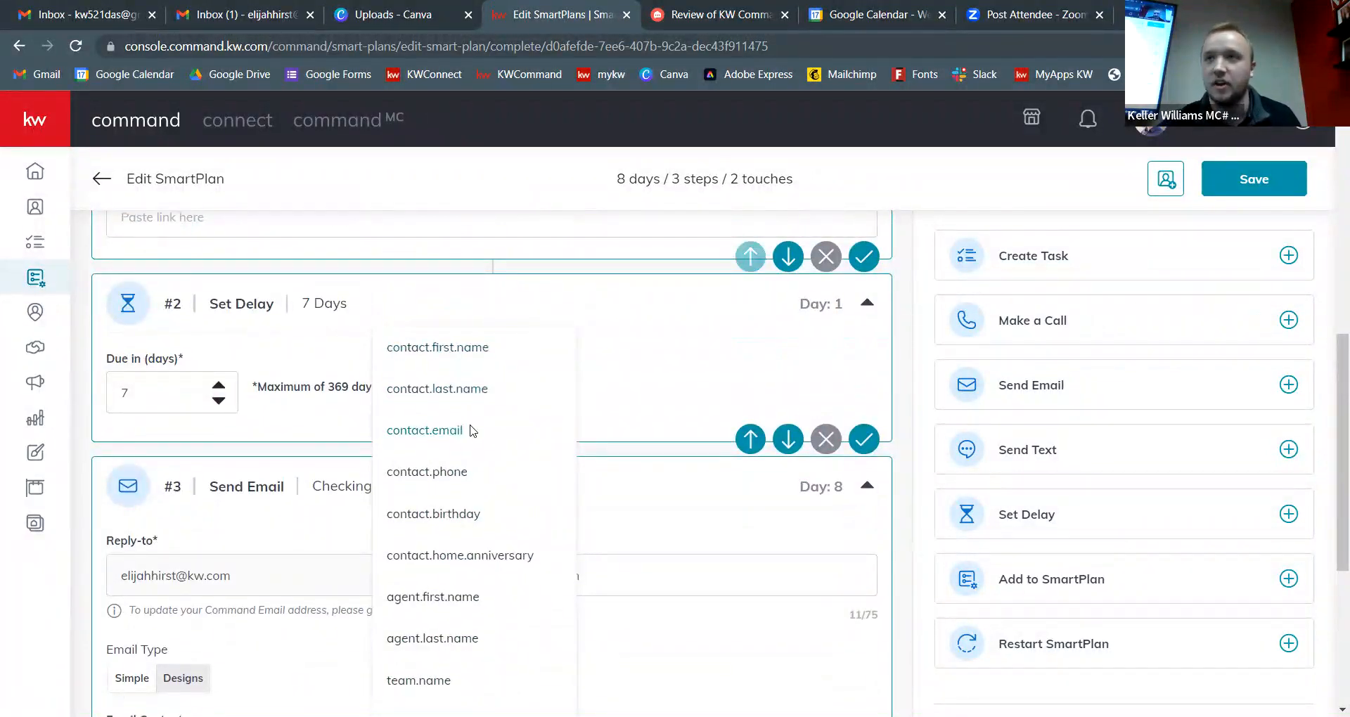
{"action": "scroll", "coordinate": [492, 432], "scroll_direction": "down", "scroll_amount": 3}
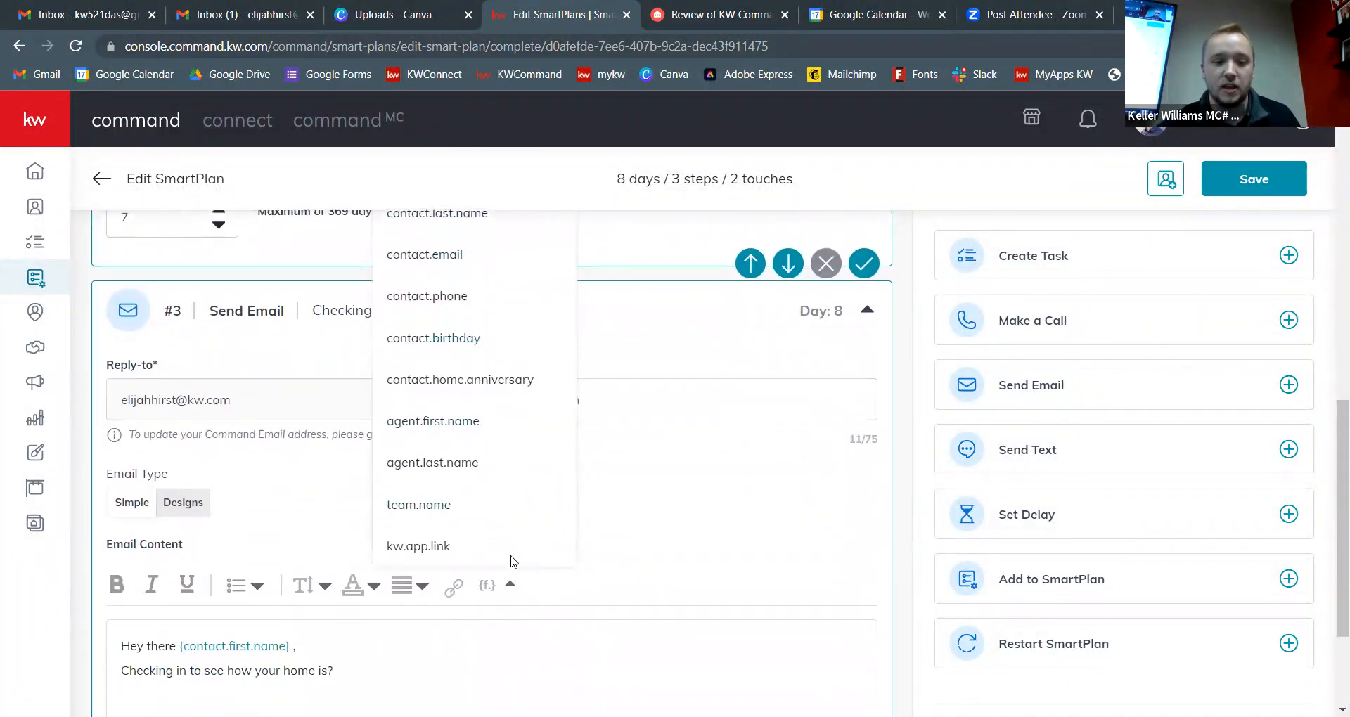
{"action": "left_click", "coordinate": [312, 476]}
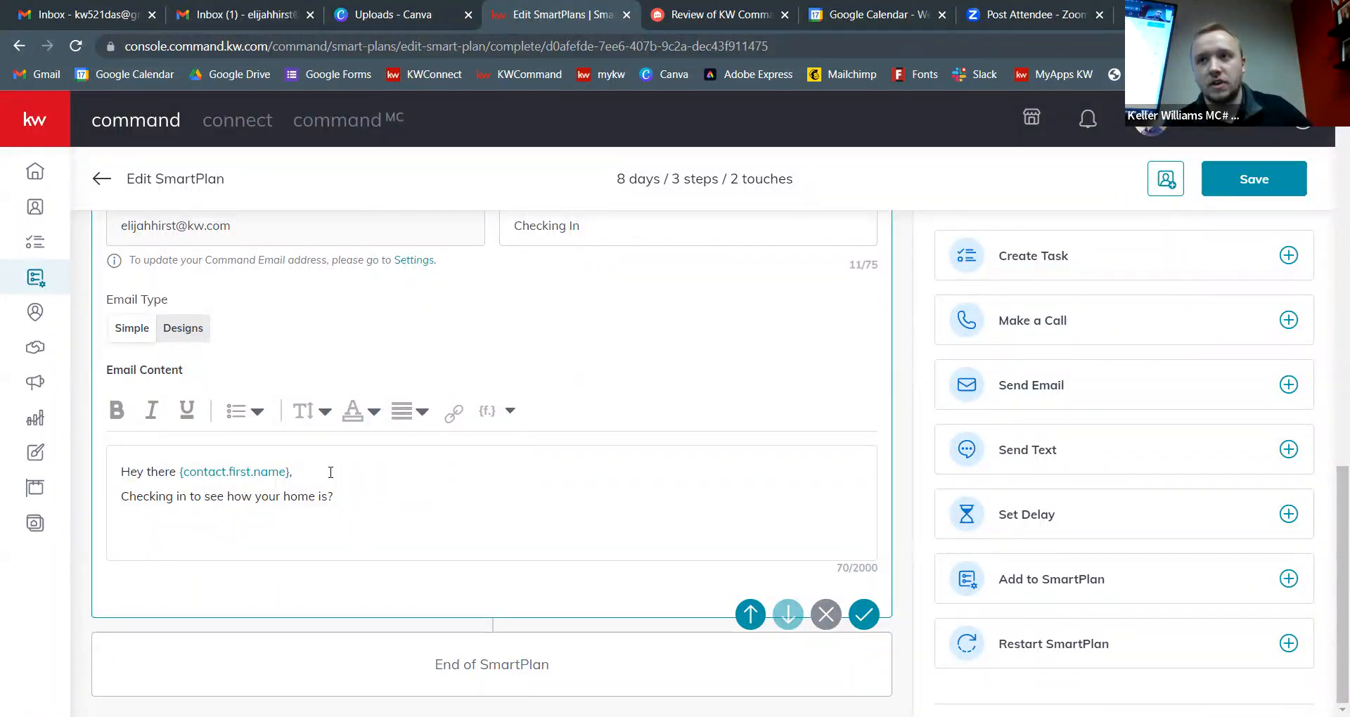
Step: Add a 'Thank you' closing line below the question in the email body
{"action": "left_click", "coordinate": [330, 472]}
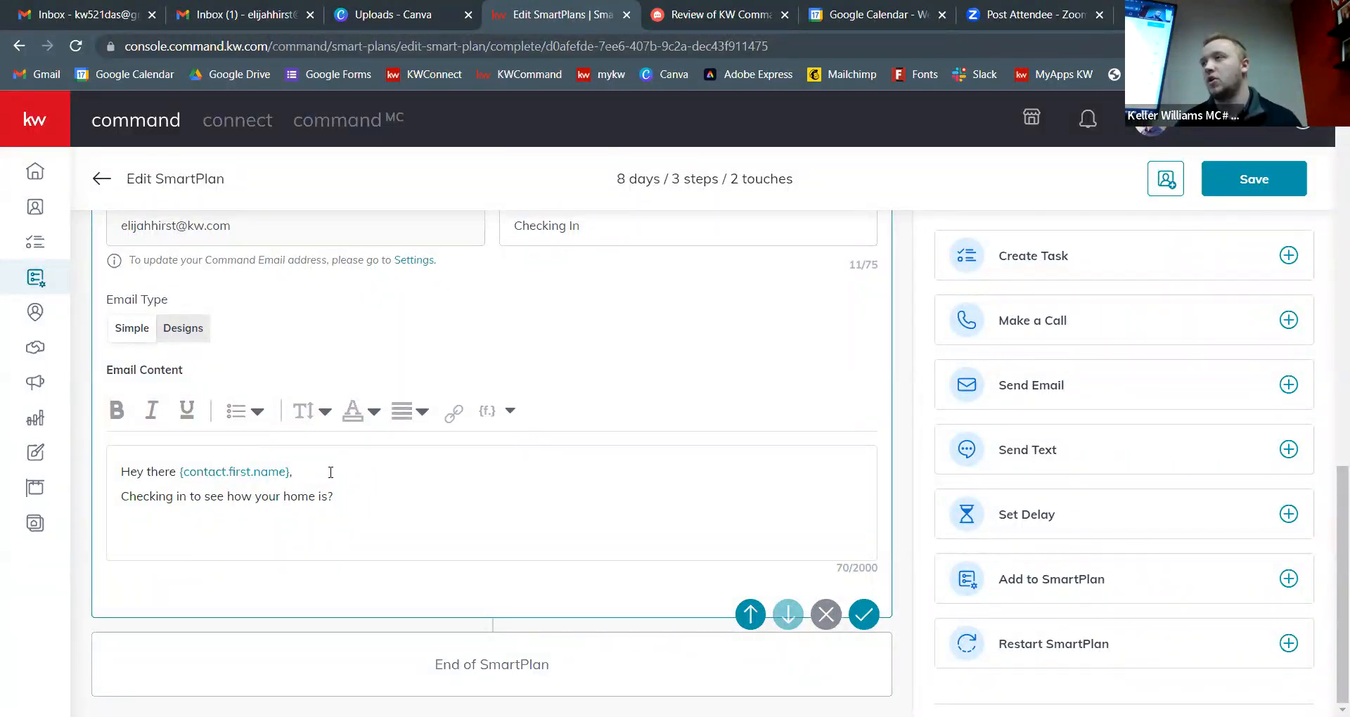
{"action": "left_click", "coordinate": [330, 472]}
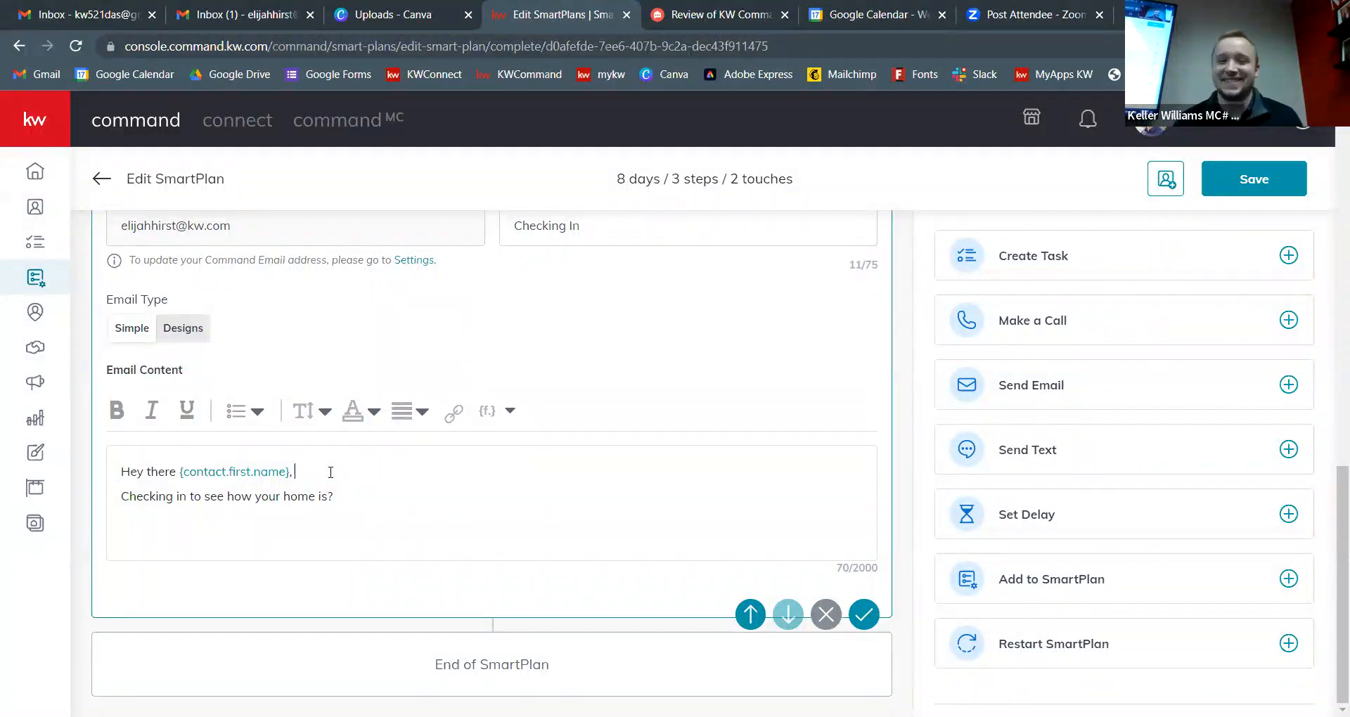
{"action": "left_click", "coordinate": [350, 502]}
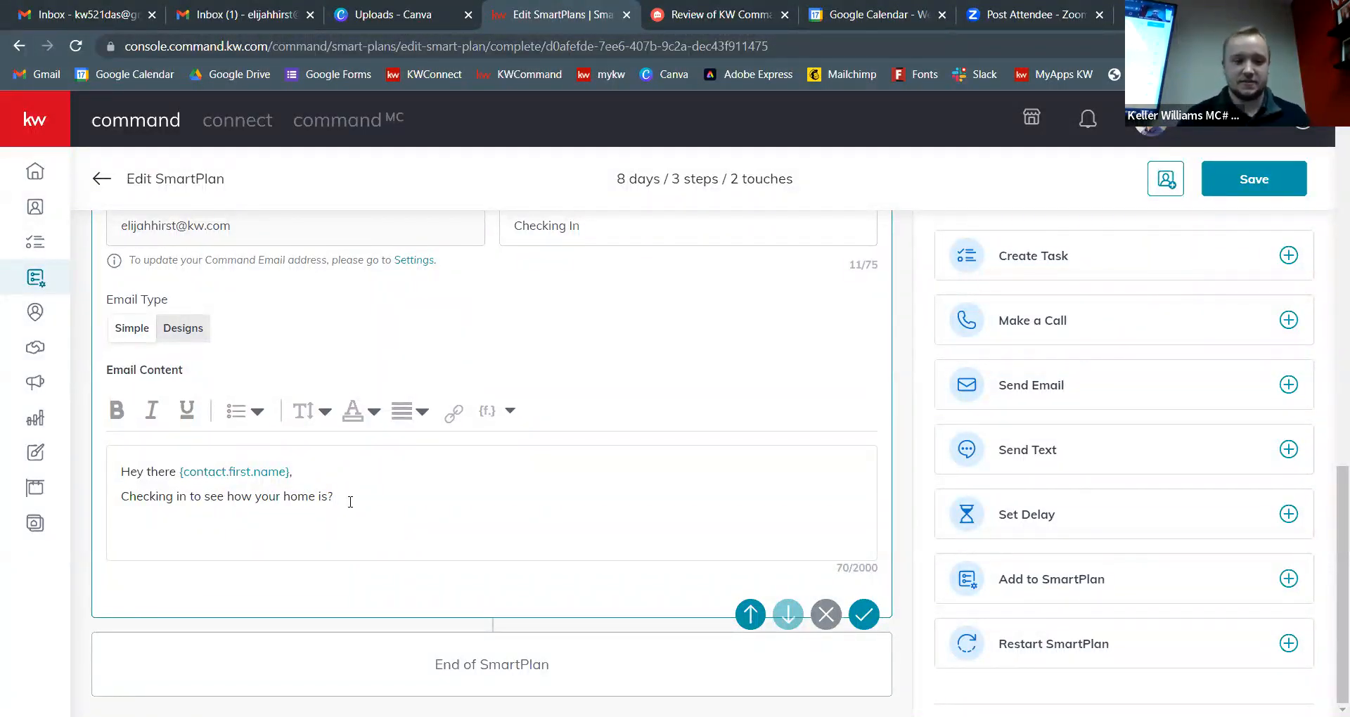
{"action": "key", "text": "Return"}
{"action": "type", "text": "Thank you!"}
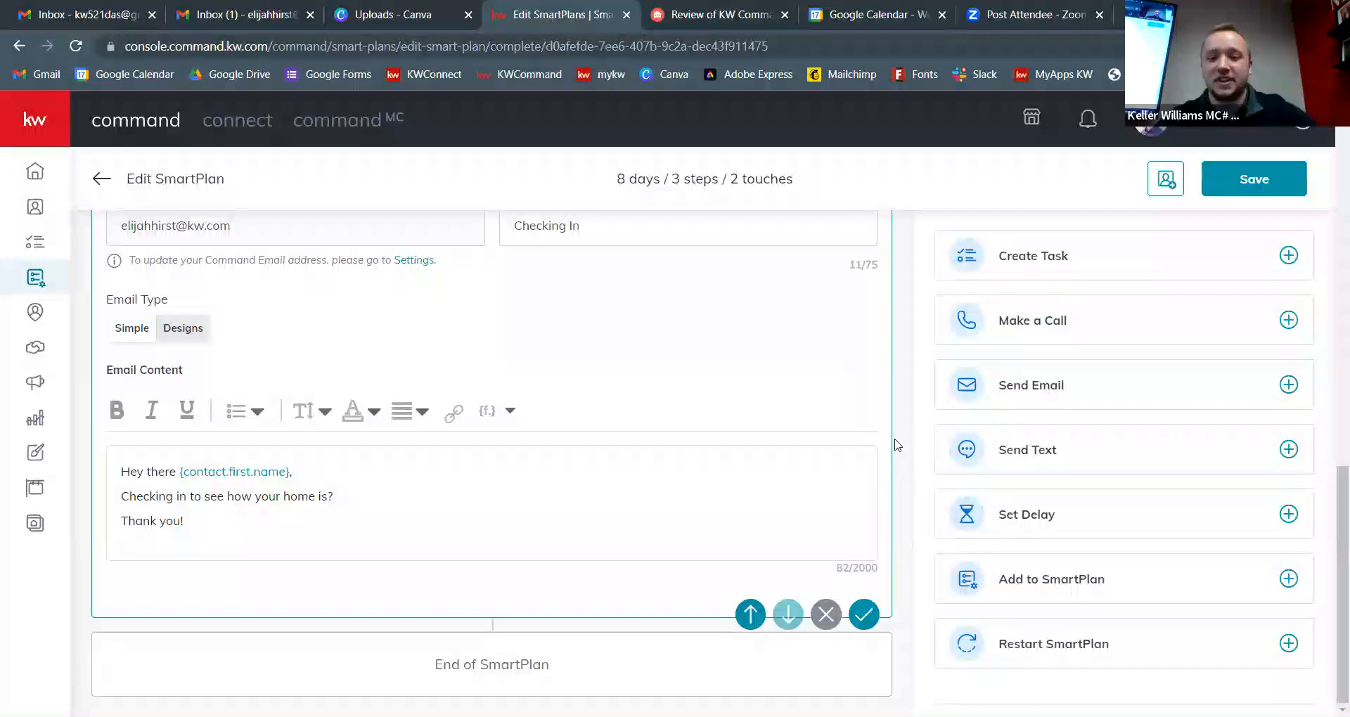
{"action": "scroll", "coordinate": [894, 450], "scroll_direction": "up", "scroll_amount": 3}
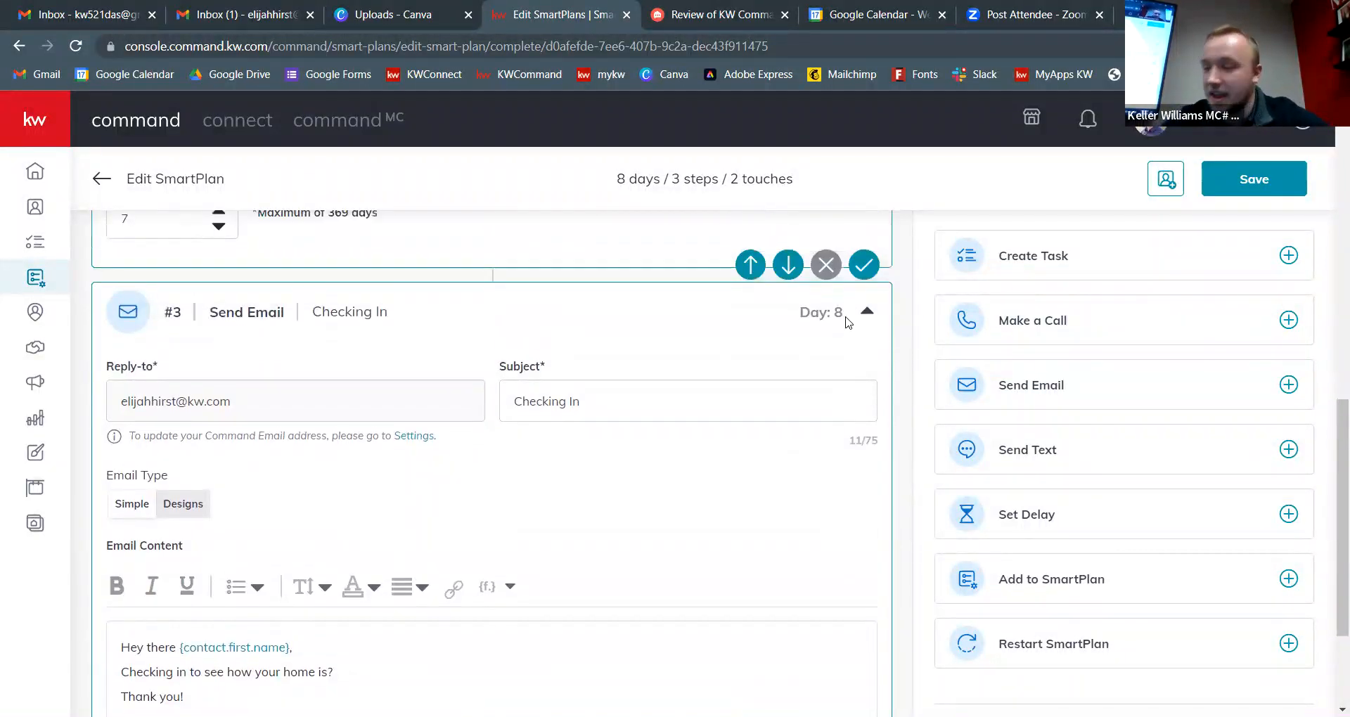
{"action": "scroll", "coordinate": [890, 365], "scroll_direction": "down", "scroll_amount": 3}
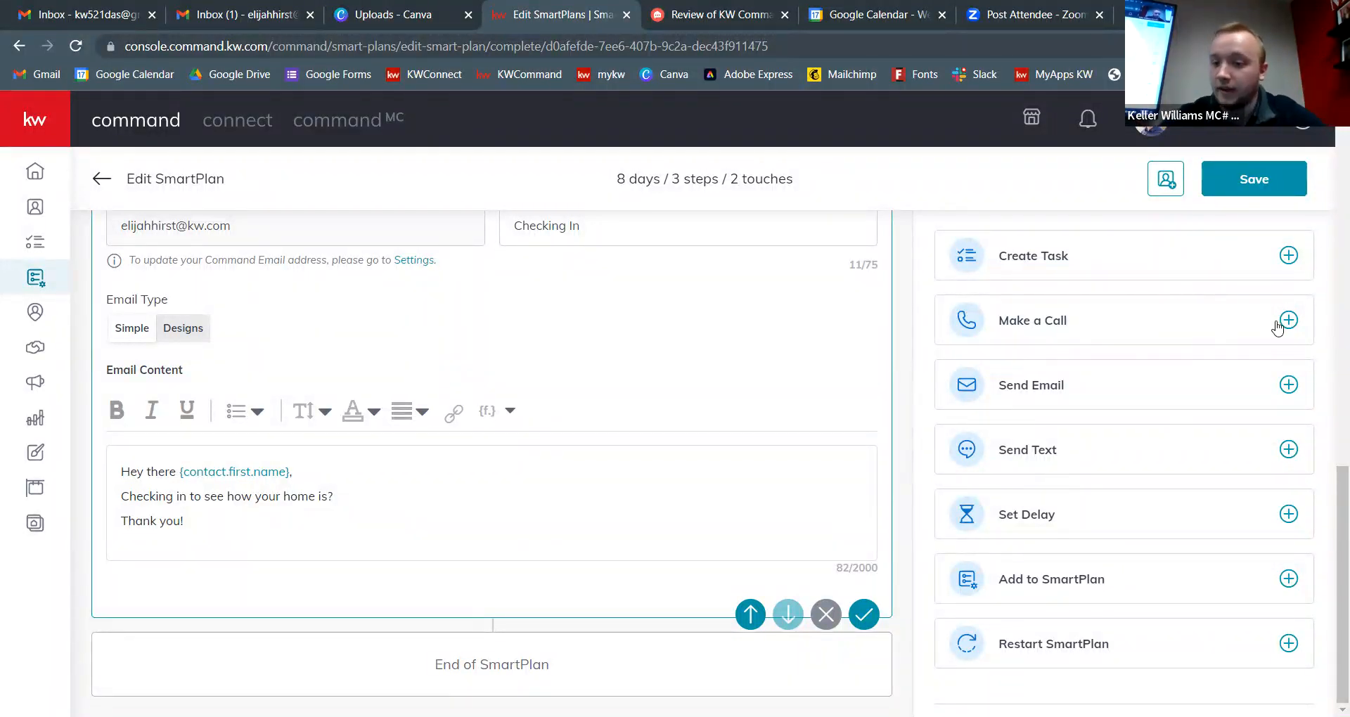
Step: Add a delay step after the Checking In email, set it to 30 days, and save
{"action": "left_click", "coordinate": [1289, 514]}
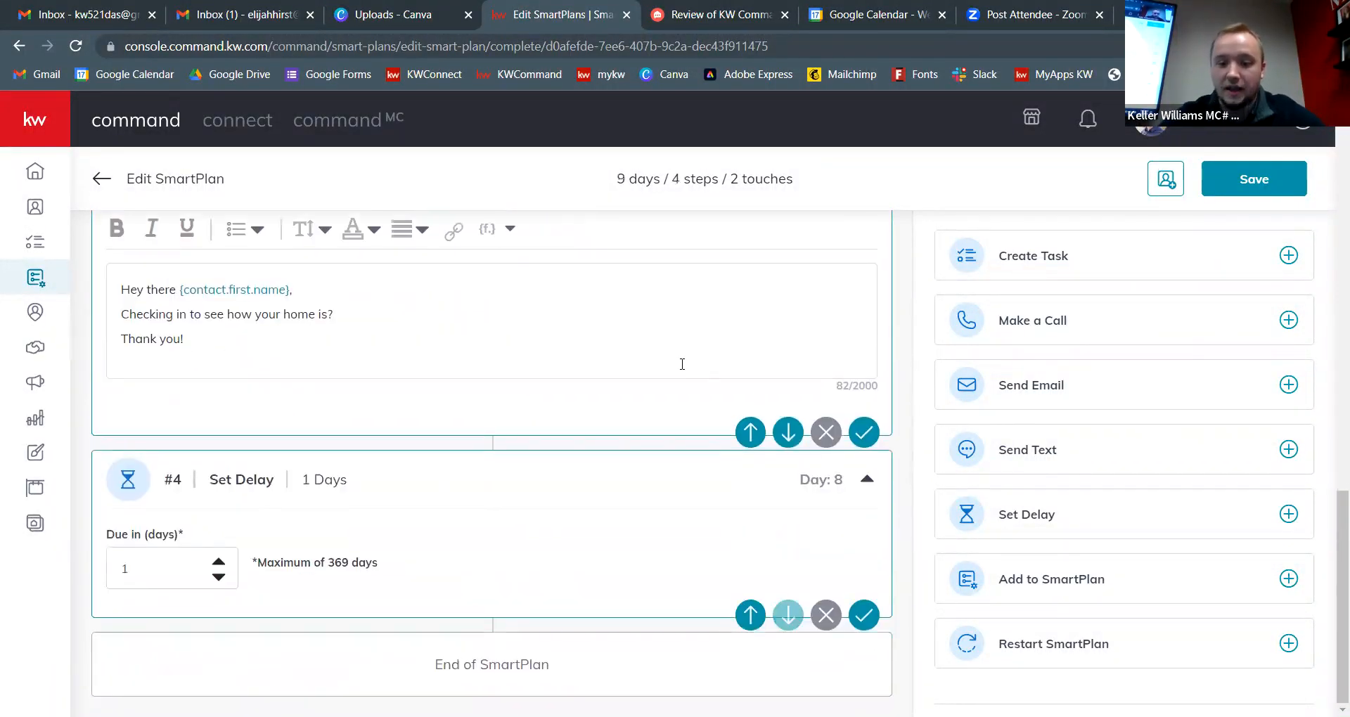
{"action": "left_click", "coordinate": [219, 562]}
{"action": "left_click", "coordinate": [219, 562]}
{"action": "left_click", "coordinate": [218, 562]}
{"action": "left_click", "coordinate": [218, 562]}
{"action": "left_click", "coordinate": [218, 562]}
{"action": "left_click", "coordinate": [218, 561]}
{"action": "double_click", "coordinate": [116, 566]}
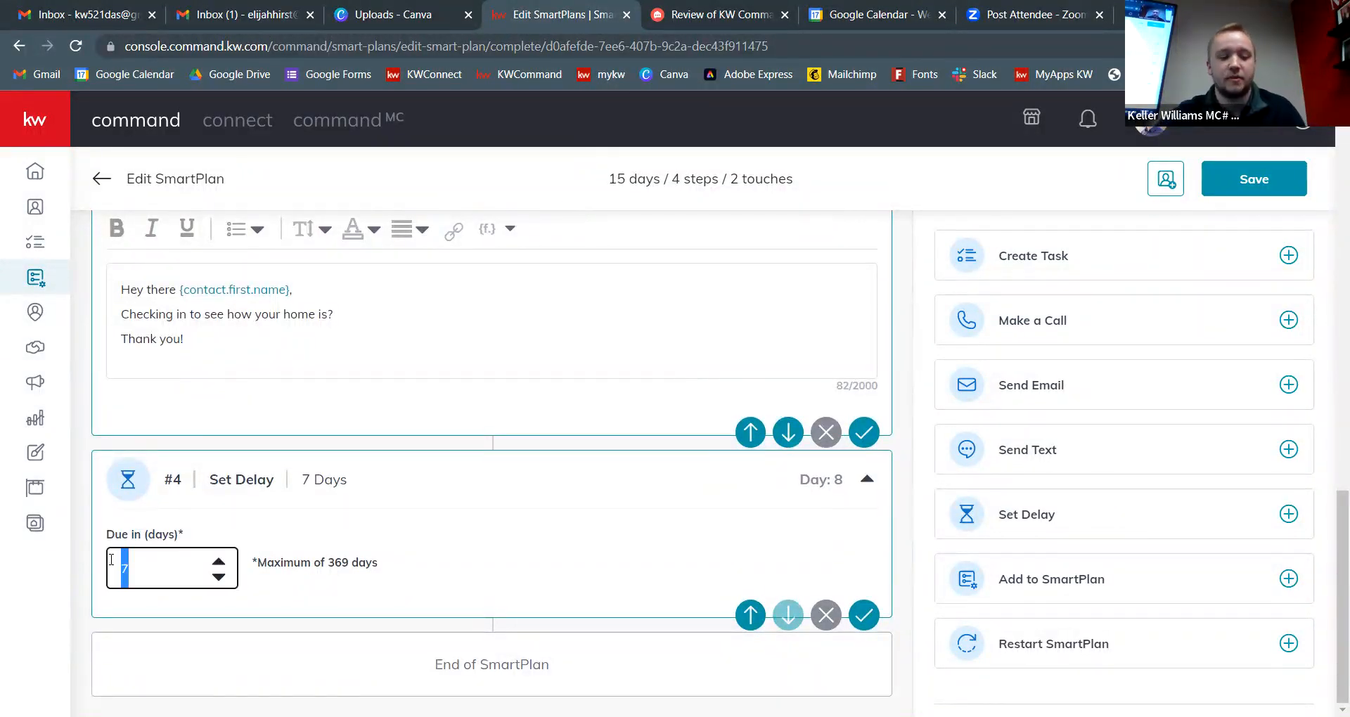
{"action": "type", "text": "30"}
{"action": "left_click", "coordinate": [464, 596]}
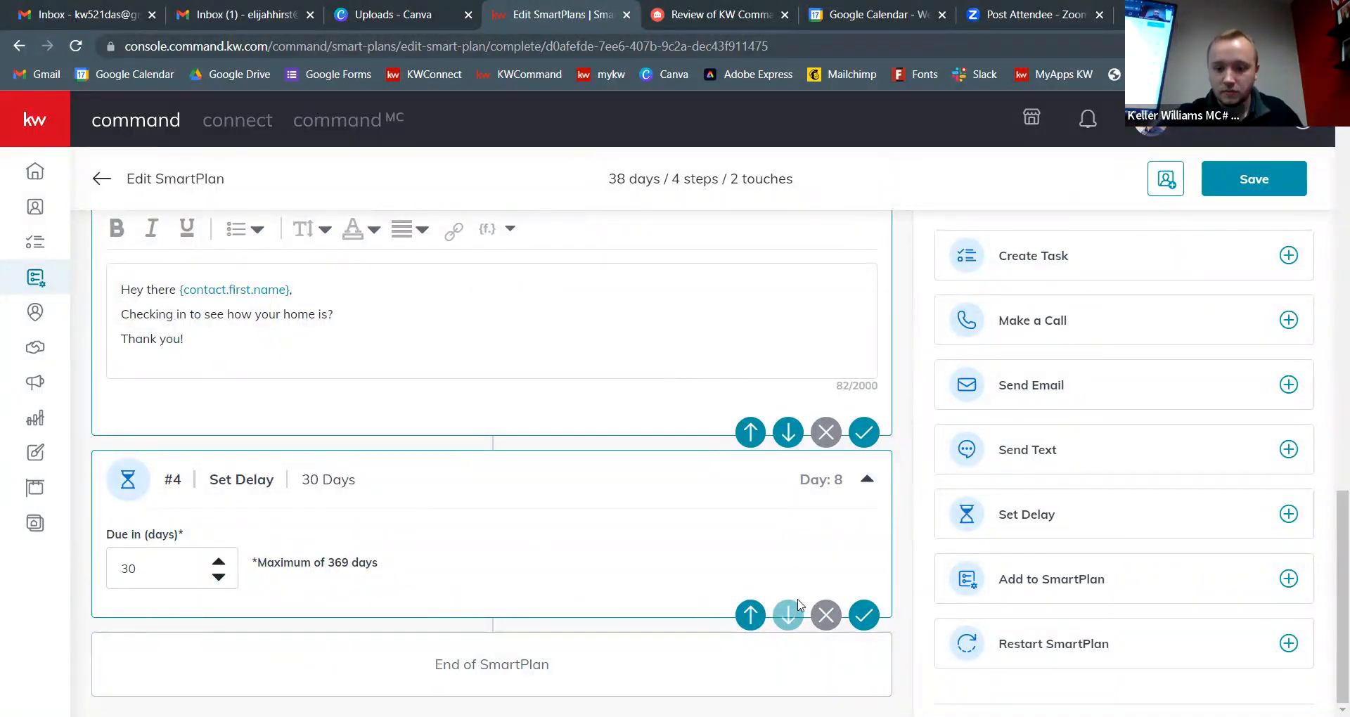
{"action": "left_click", "coordinate": [866, 617]}
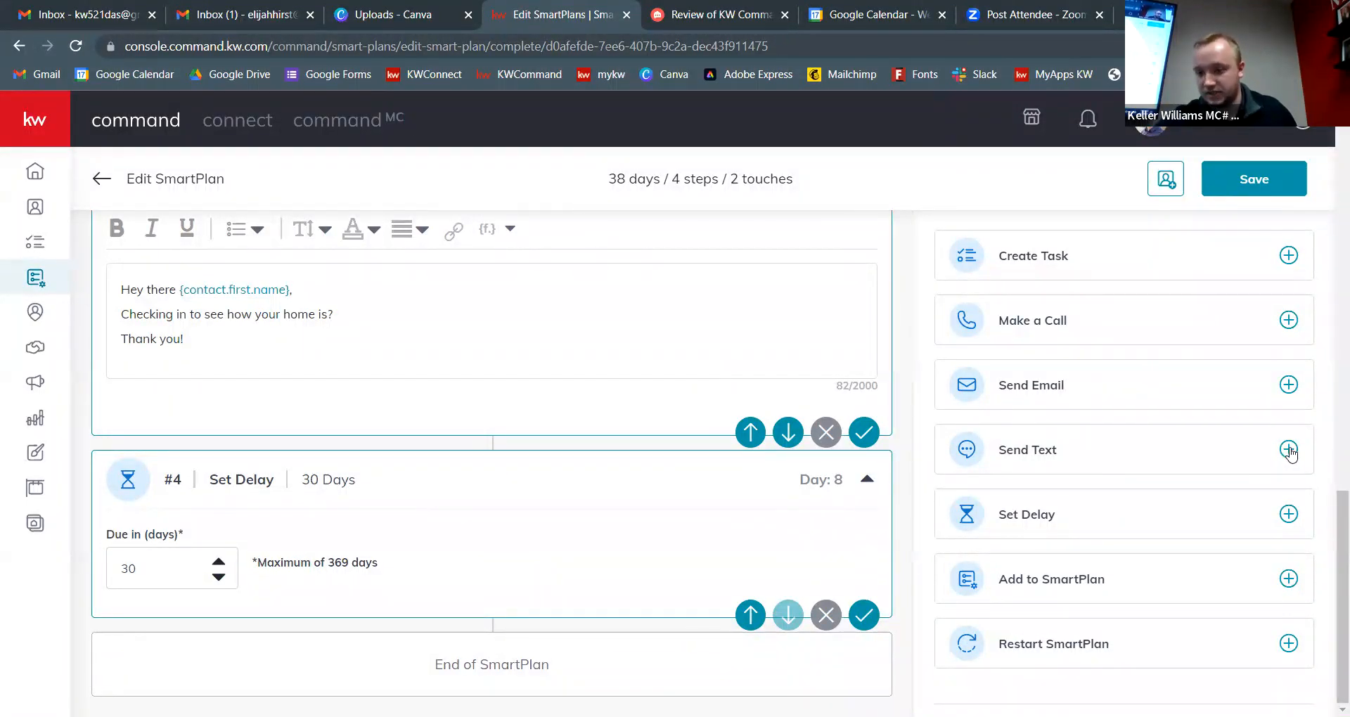
Step: Append a Day 38 Send Text step whose message reads 'Just Checking In'
{"action": "left_click", "coordinate": [1290, 451]}
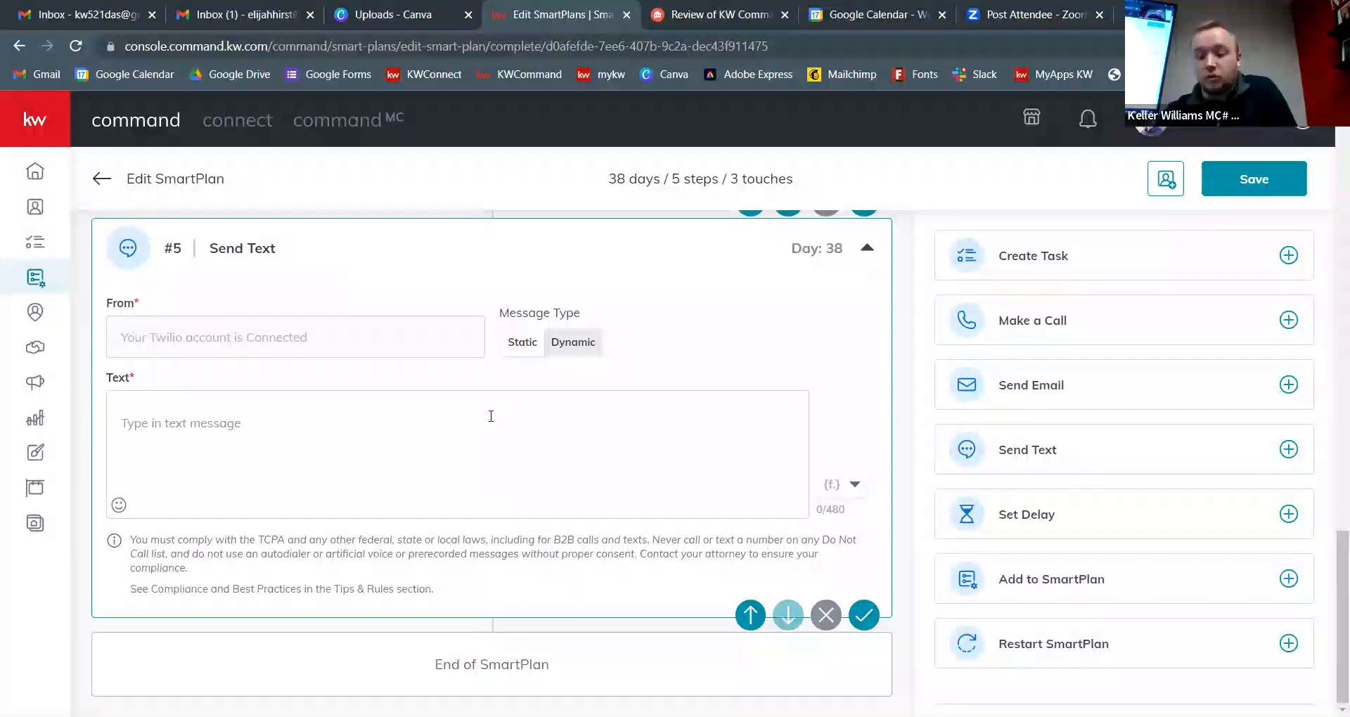
{"action": "scroll", "coordinate": [491, 416], "scroll_direction": "up", "scroll_amount": 1}
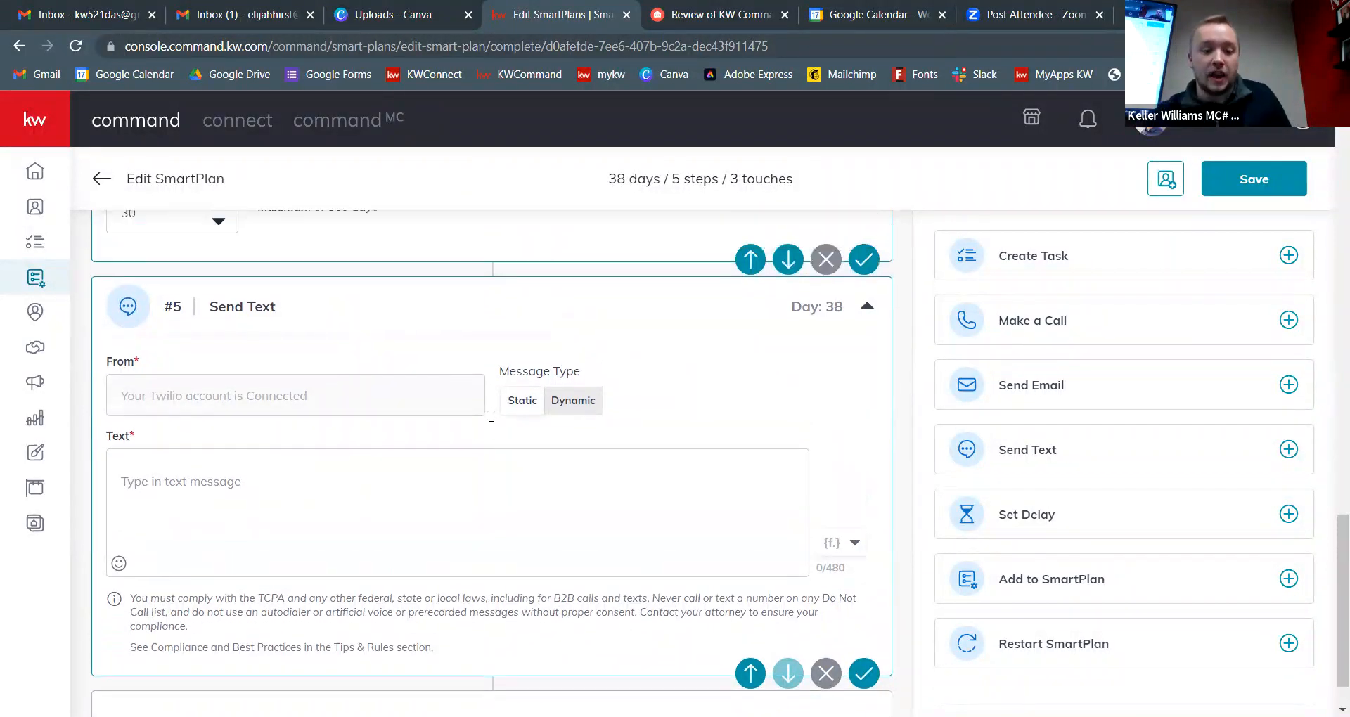
{"action": "left_click", "coordinate": [365, 512]}
{"action": "scroll", "coordinate": [365, 511], "scroll_direction": "down", "scroll_amount": 1}
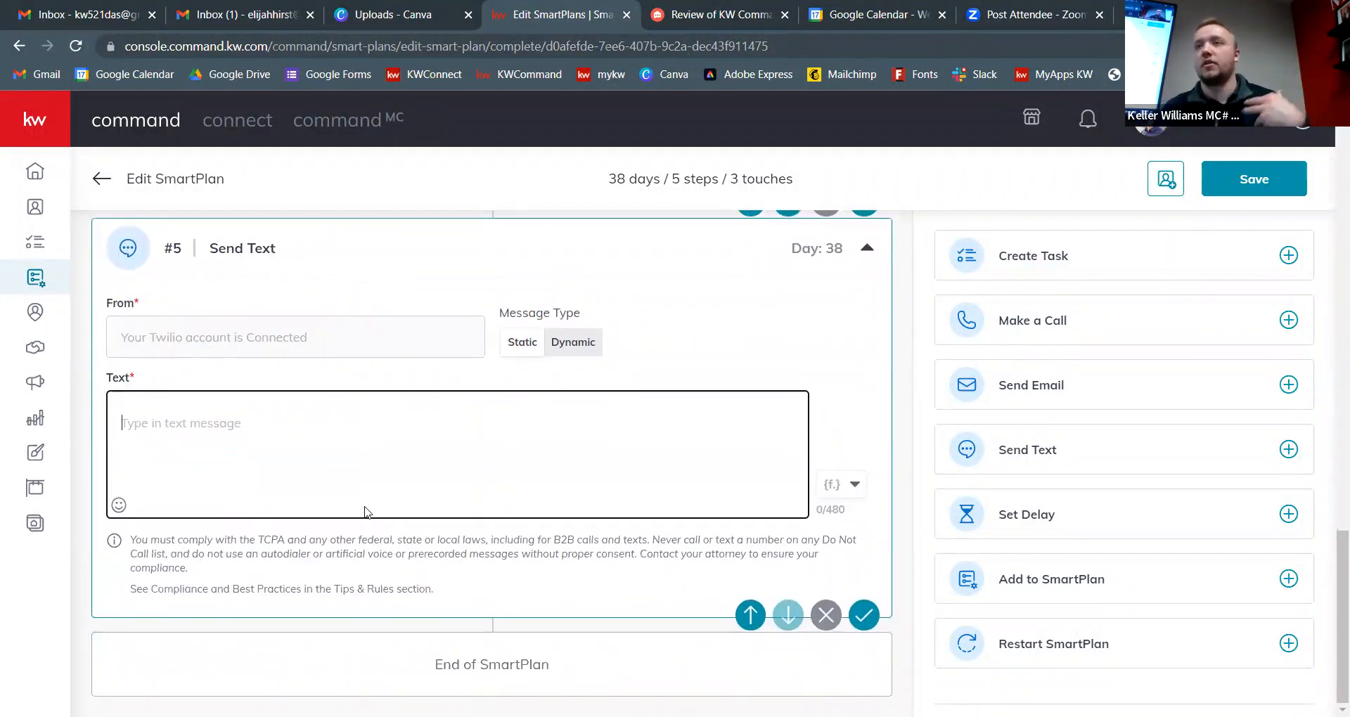
{"action": "left_click", "coordinate": [851, 484]}
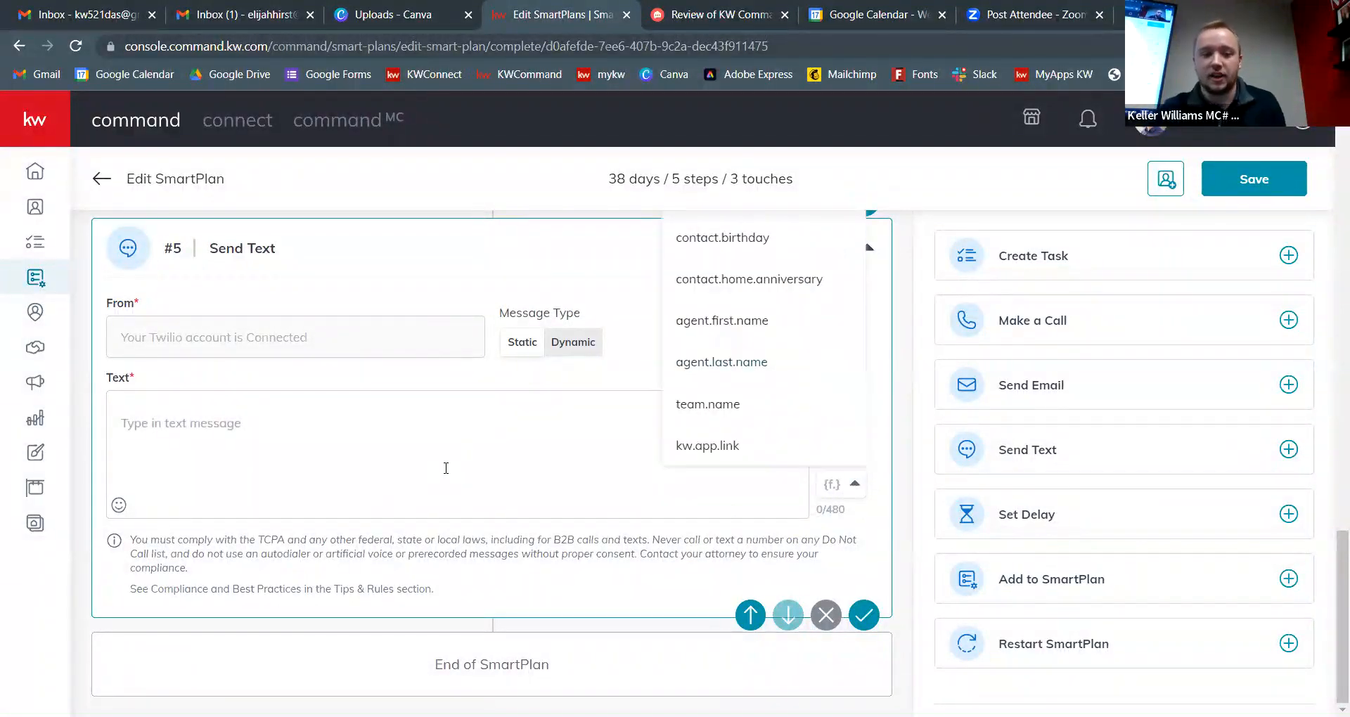
{"action": "left_click", "coordinate": [422, 431]}
{"action": "type", "text": "Just "}
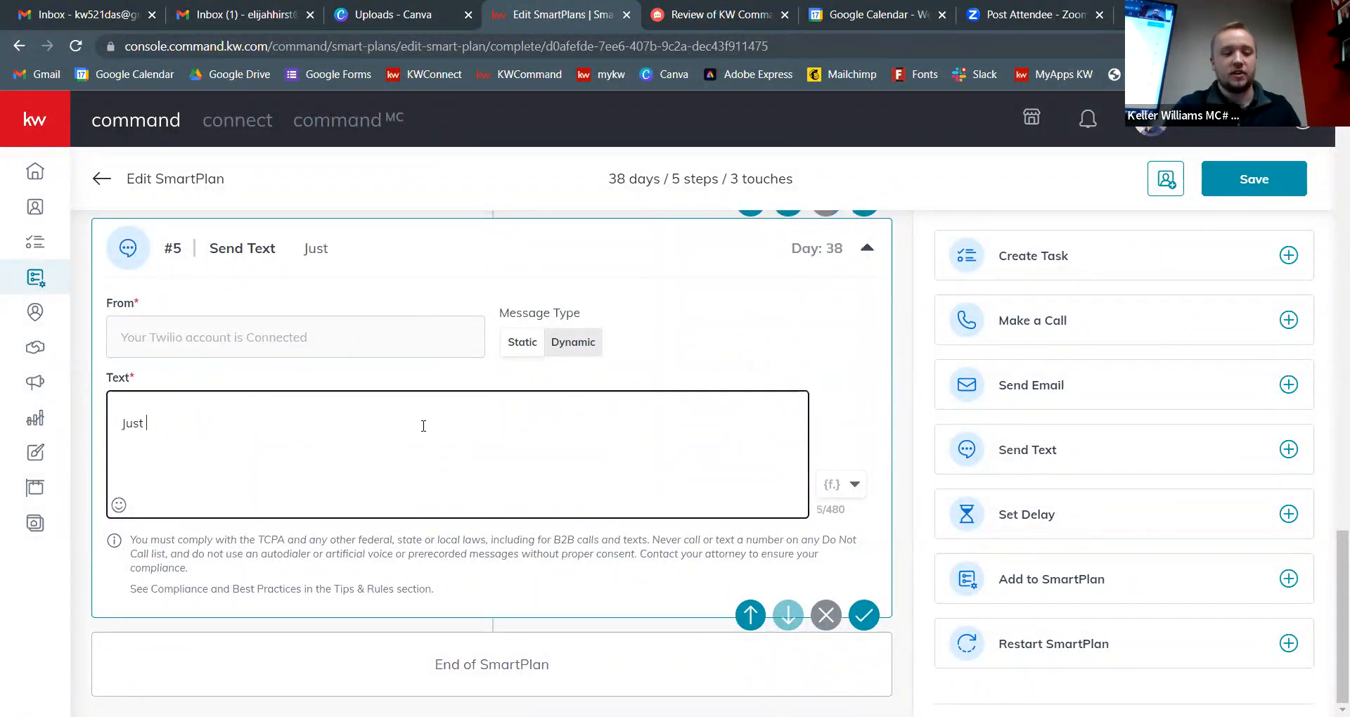
{"action": "type", "text": "Checking In"}
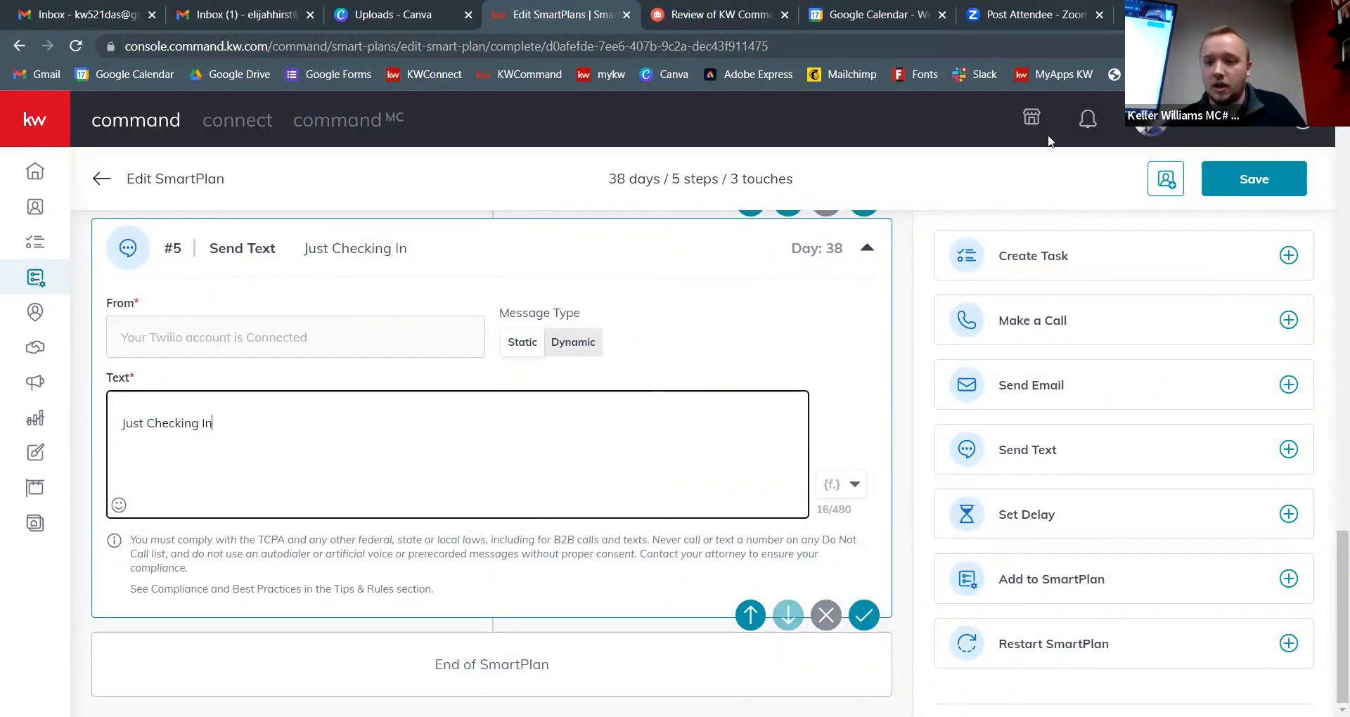
{"action": "left_click", "coordinate": [1087, 125]}
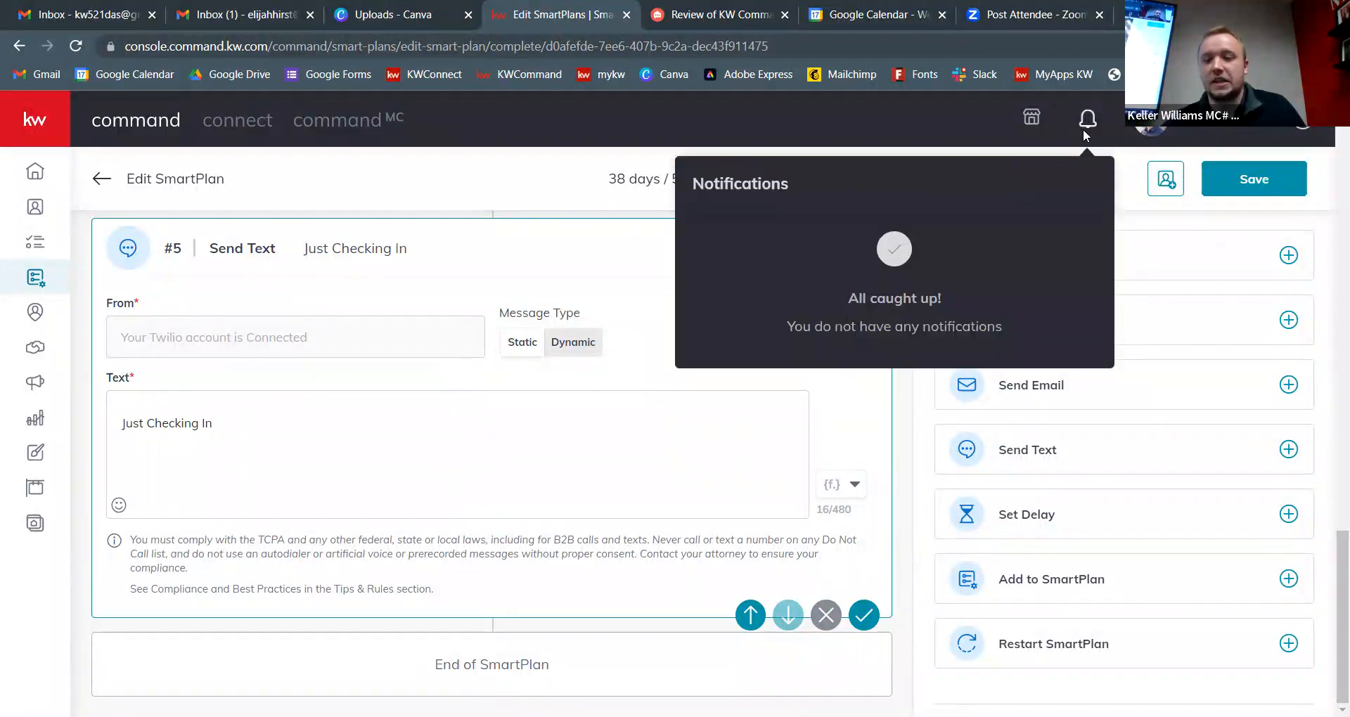
{"action": "left_click", "coordinate": [754, 129]}
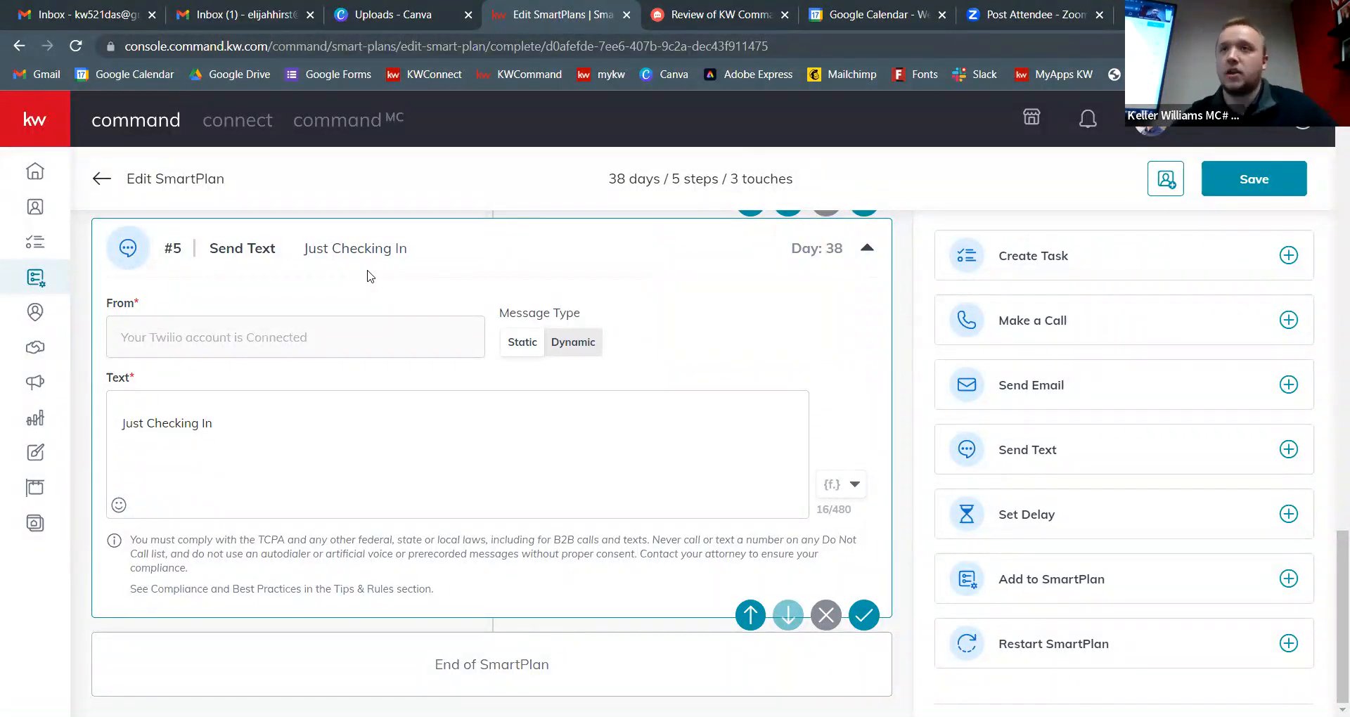
{"action": "left_click", "coordinate": [1087, 120]}
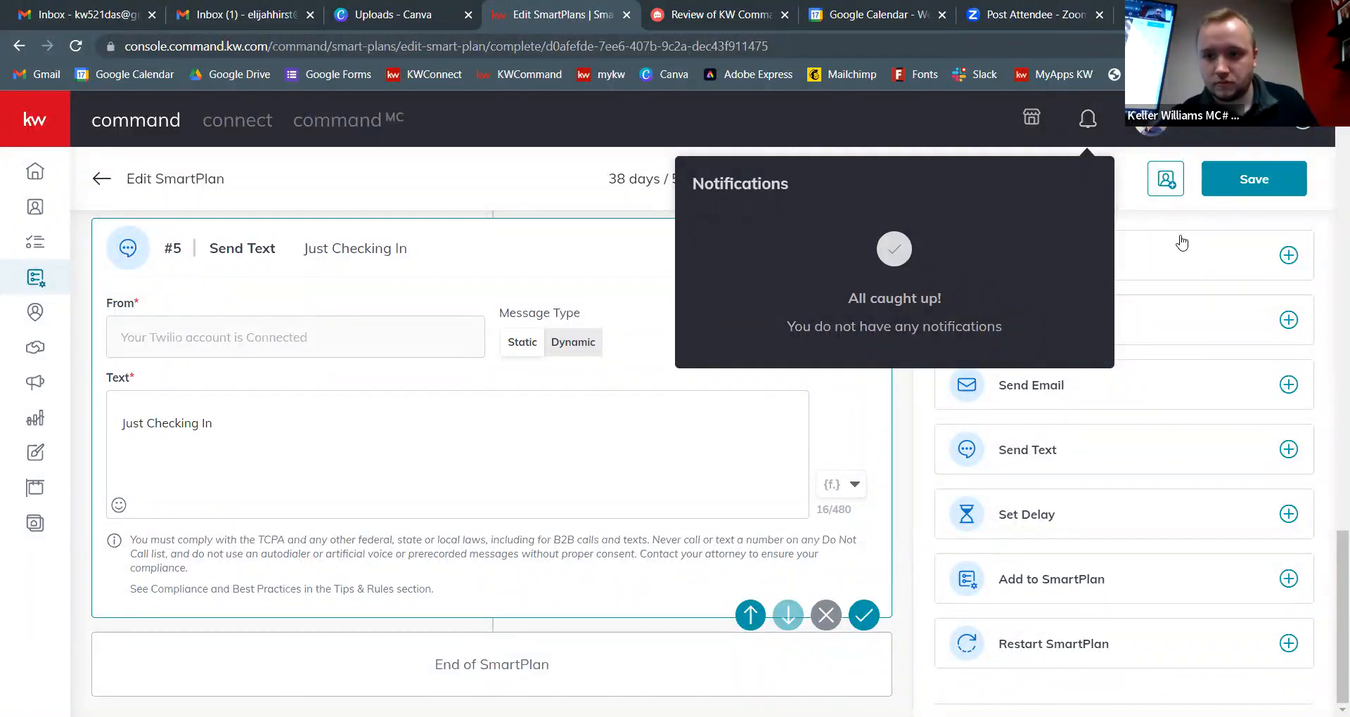
{"action": "left_click", "coordinate": [1134, 201]}
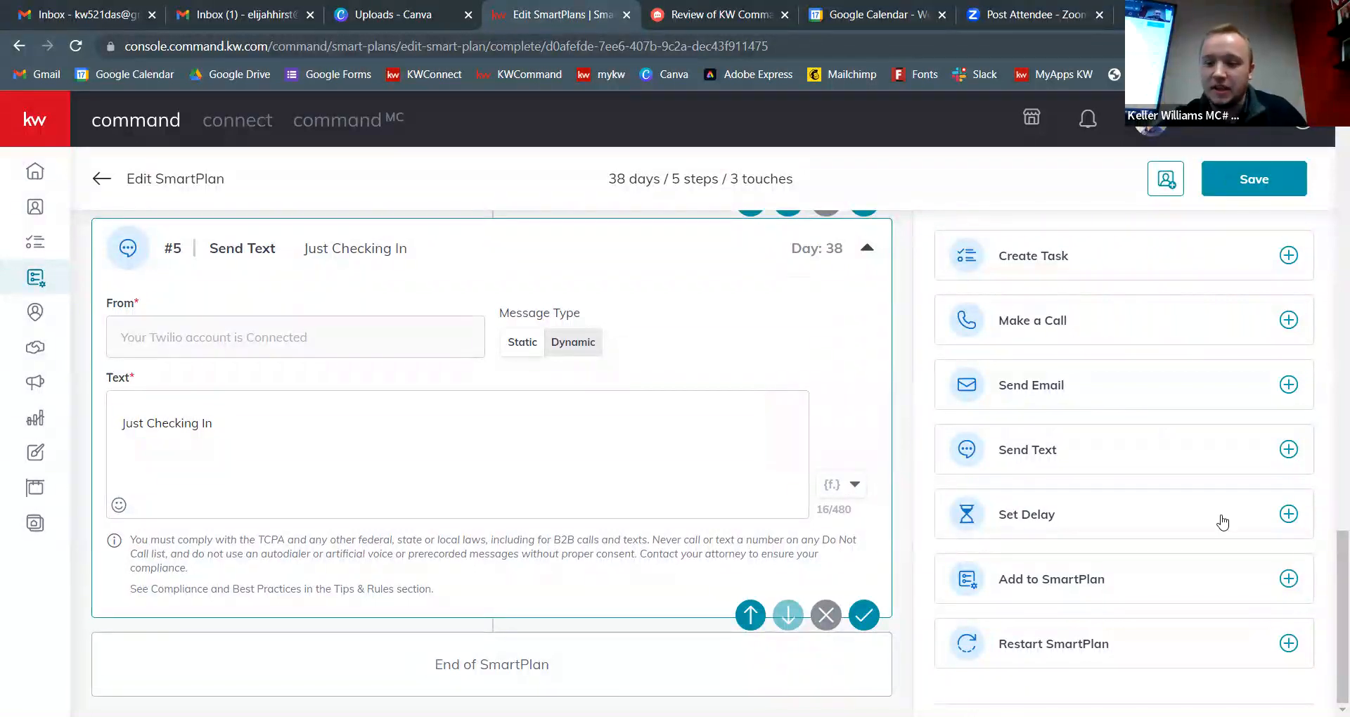
{"action": "scroll", "coordinate": [1255, 559], "scroll_direction": "down", "scroll_amount": 3}
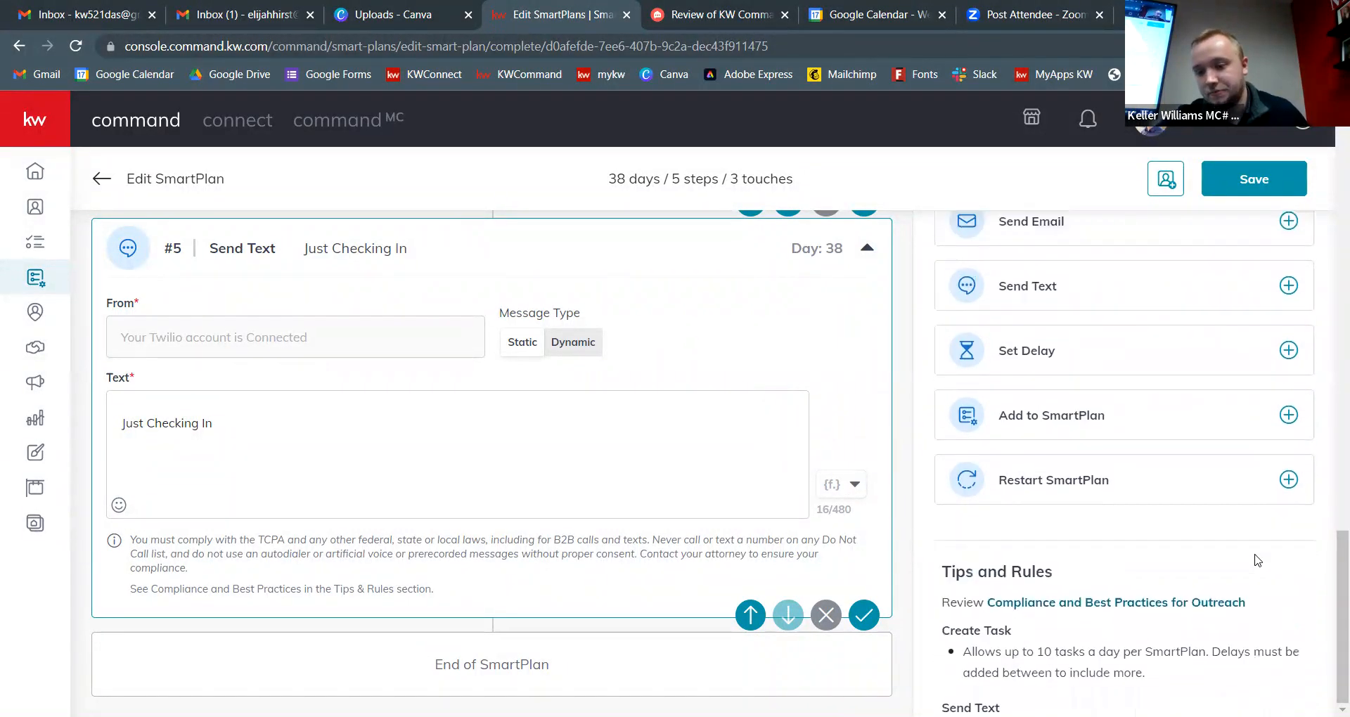
{"action": "scroll", "coordinate": [1257, 561], "scroll_direction": "up", "scroll_amount": 3}
{"action": "scroll", "coordinate": [1269, 551], "scroll_direction": "up", "scroll_amount": 1}
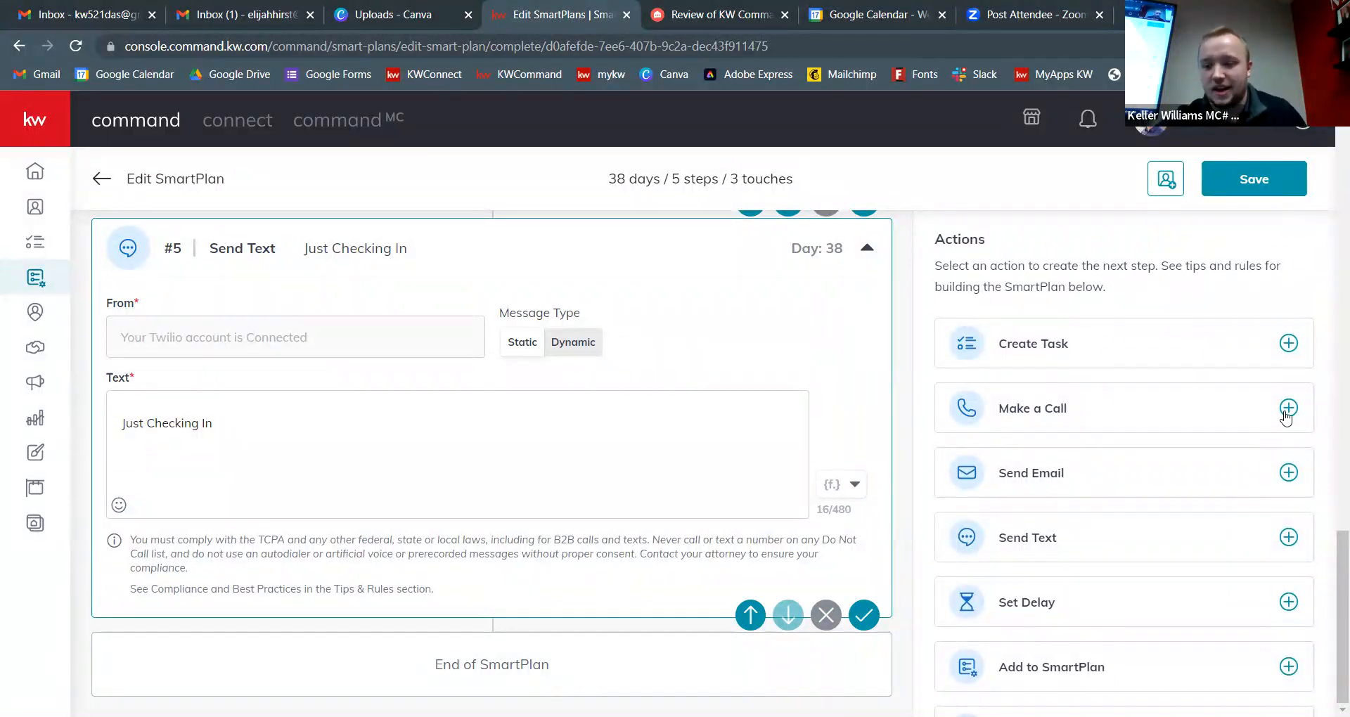
Step: Add and save a Make a Call step named 'Call {contact.first.name}' with description 'call'
{"action": "left_click", "coordinate": [1286, 409]}
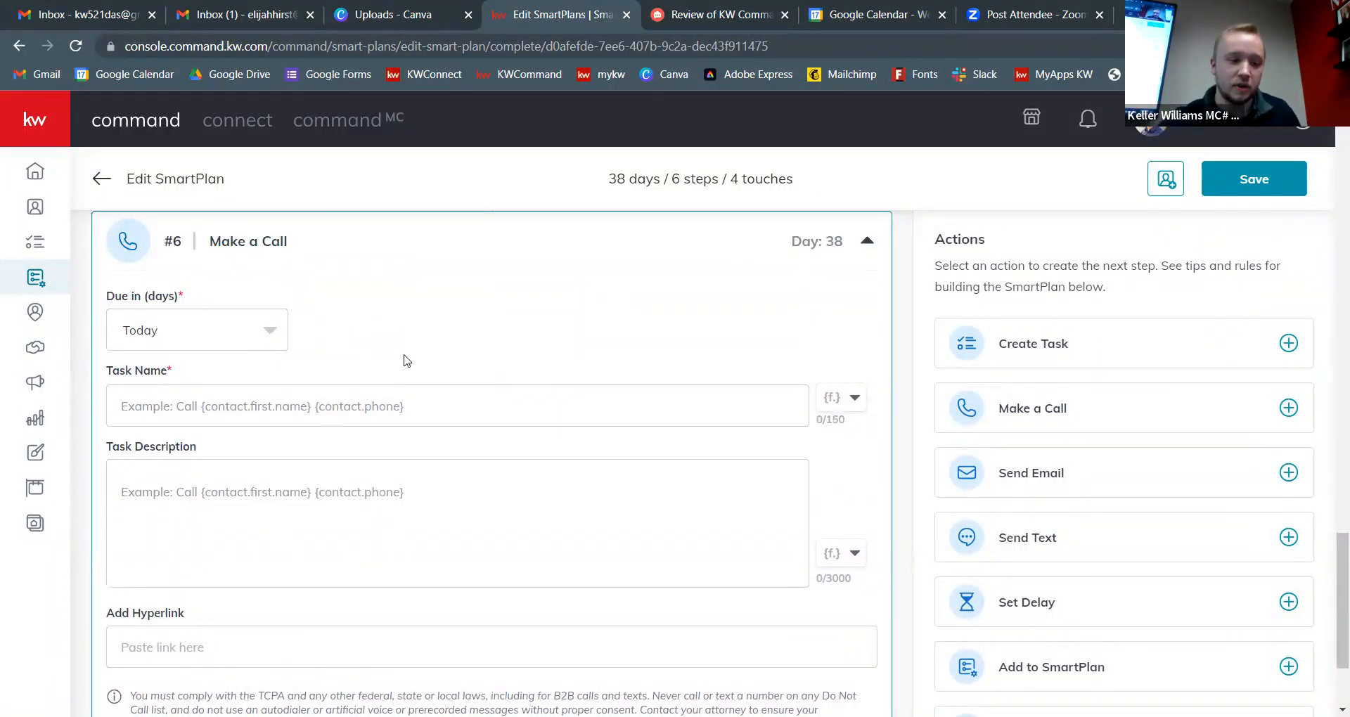
{"action": "left_click", "coordinate": [364, 399]}
{"action": "type", "text": "Call"}
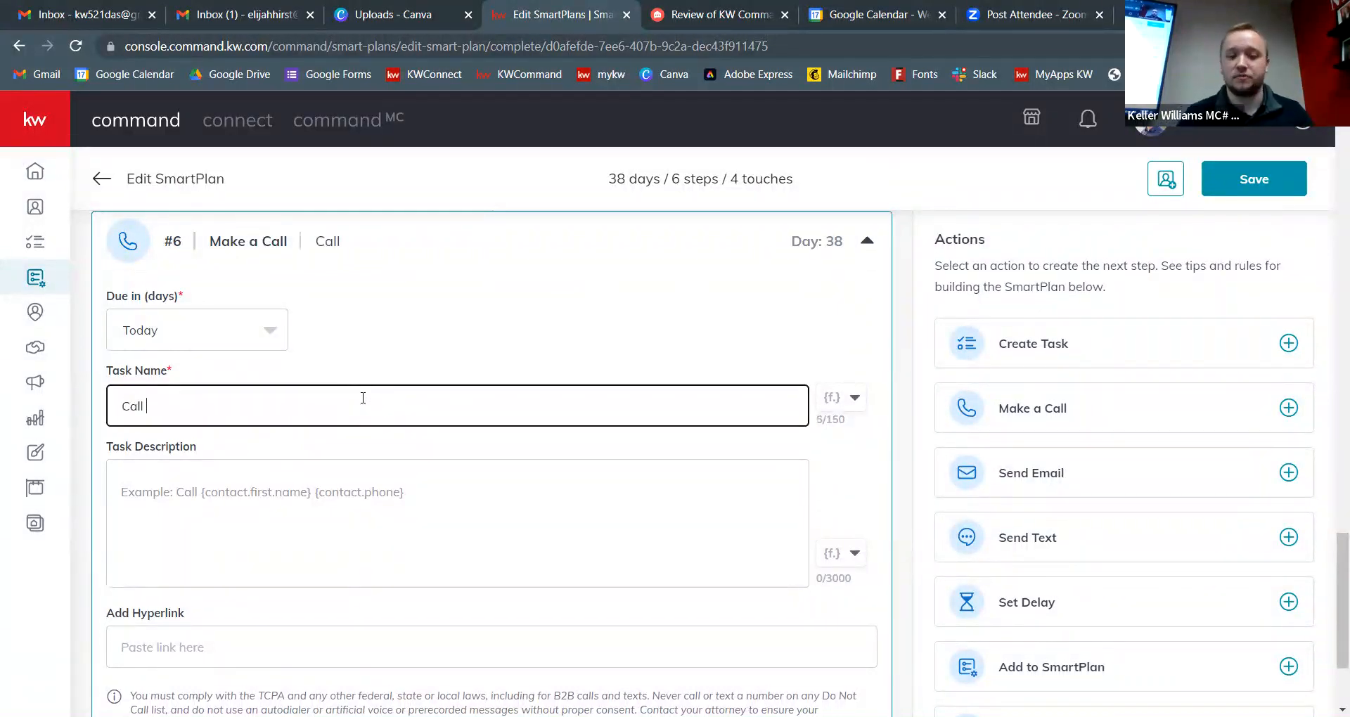
{"action": "left_click", "coordinate": [849, 402]}
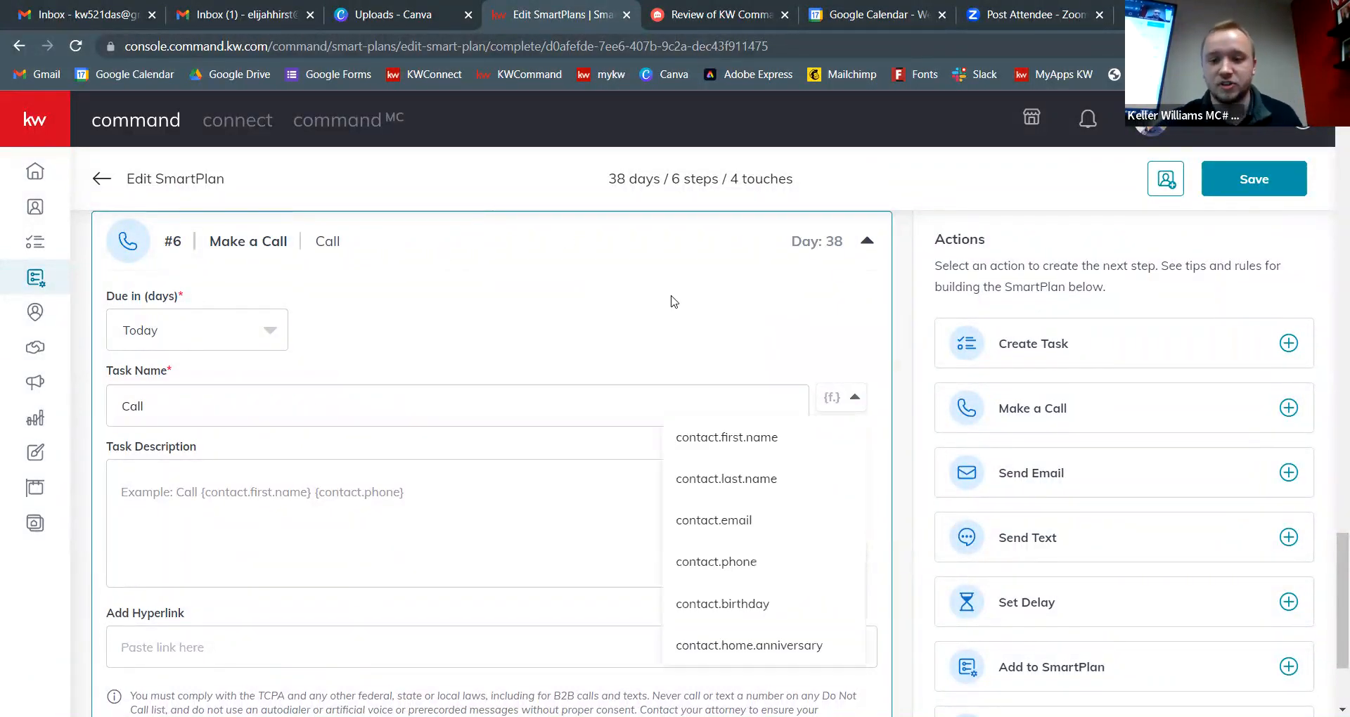
{"action": "left_click", "coordinate": [751, 450]}
{"action": "left_click", "coordinate": [344, 513]}
{"action": "type", "text": "call"}
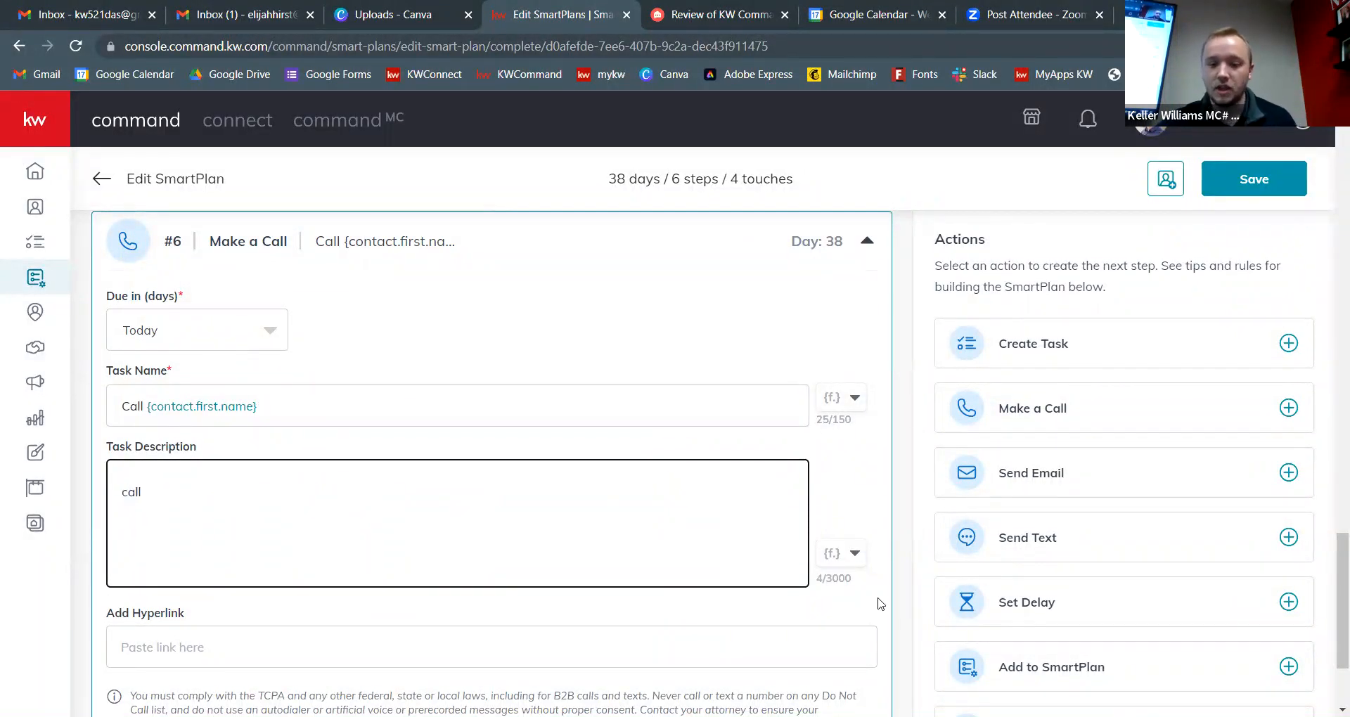
{"action": "scroll", "coordinate": [881, 603], "scroll_direction": "down", "scroll_amount": 3}
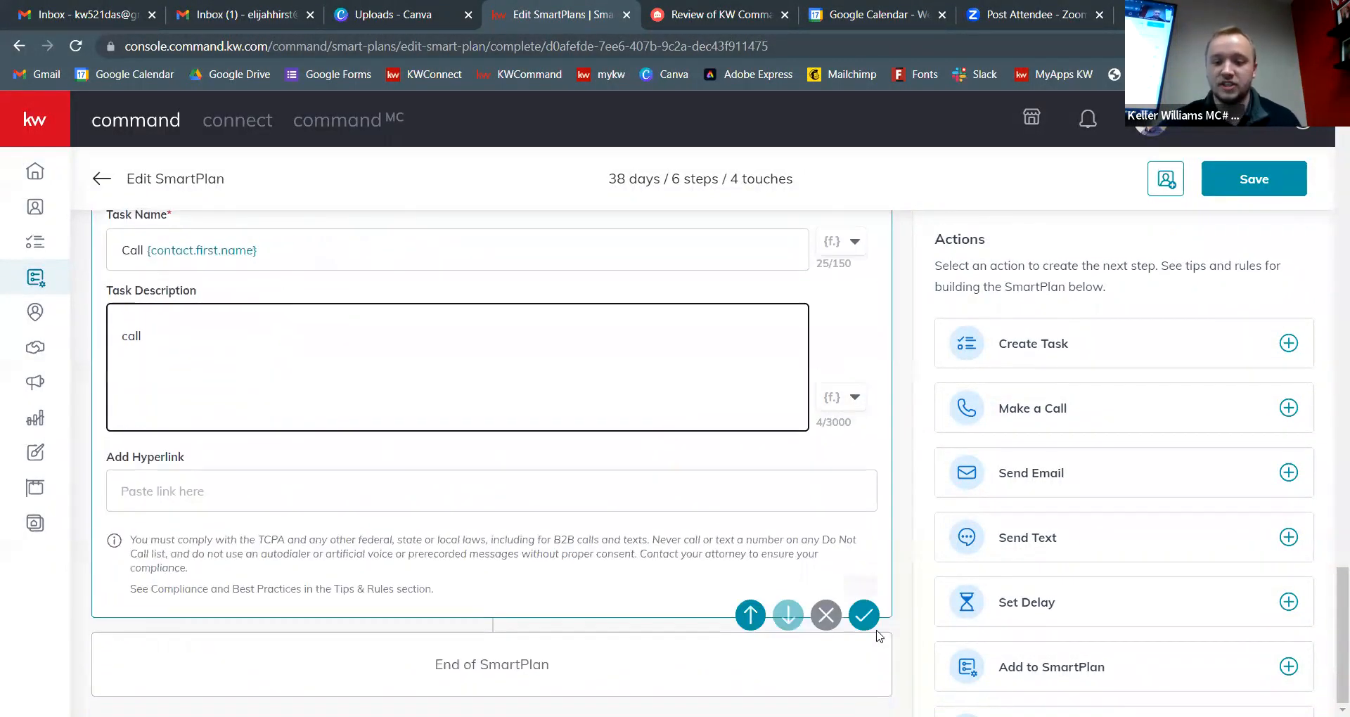
{"action": "left_click", "coordinate": [864, 615]}
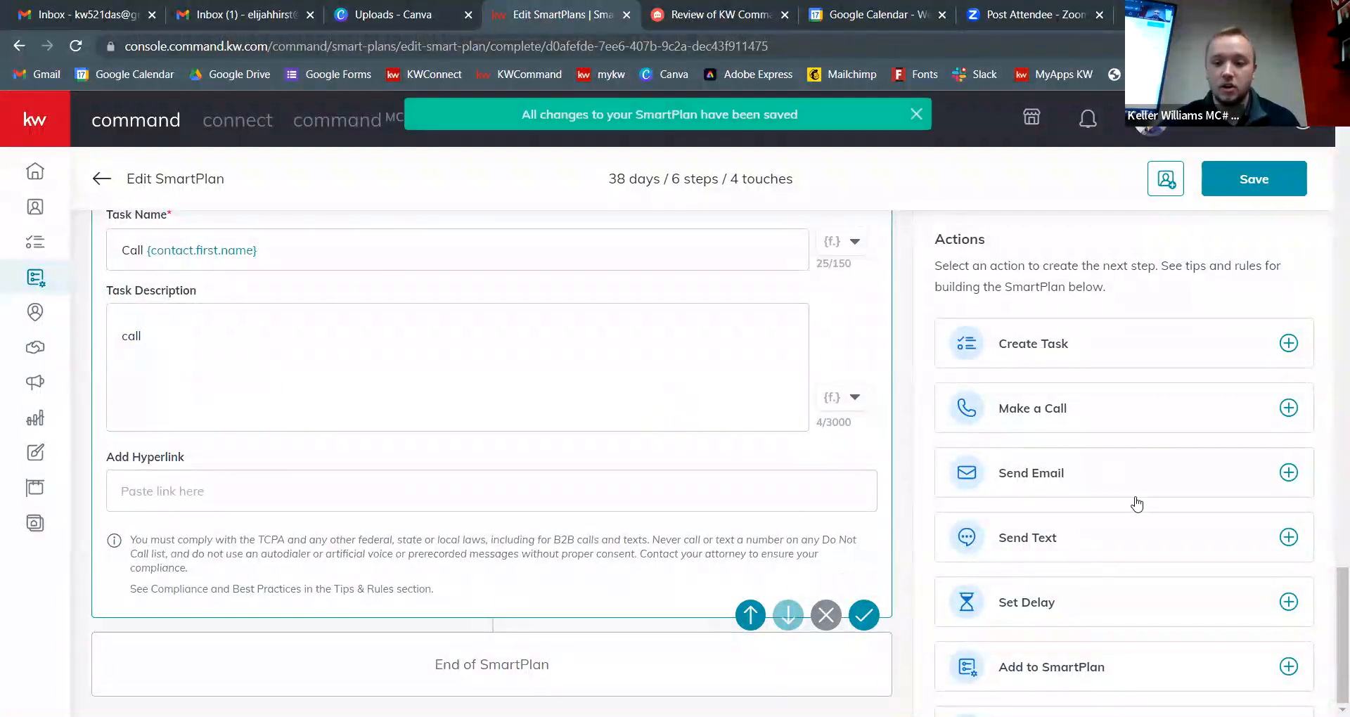
{"action": "scroll", "coordinate": [1137, 500], "scroll_direction": "down", "scroll_amount": 2}
{"action": "scroll", "coordinate": [1223, 548], "scroll_direction": "up", "scroll_amount": 1}
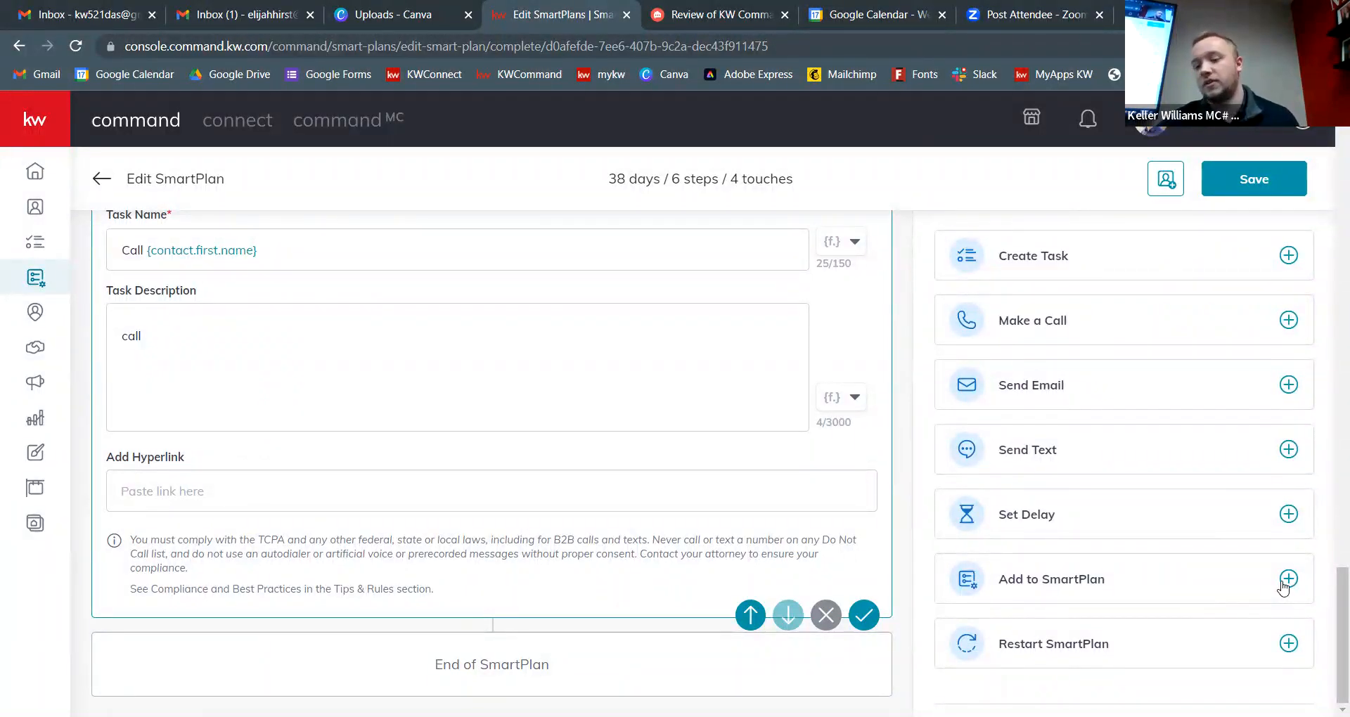
Step: Append an Add to SmartPlan step with no plan selected, followed by a Restart SmartPlan step
{"action": "left_click", "coordinate": [1286, 583]}
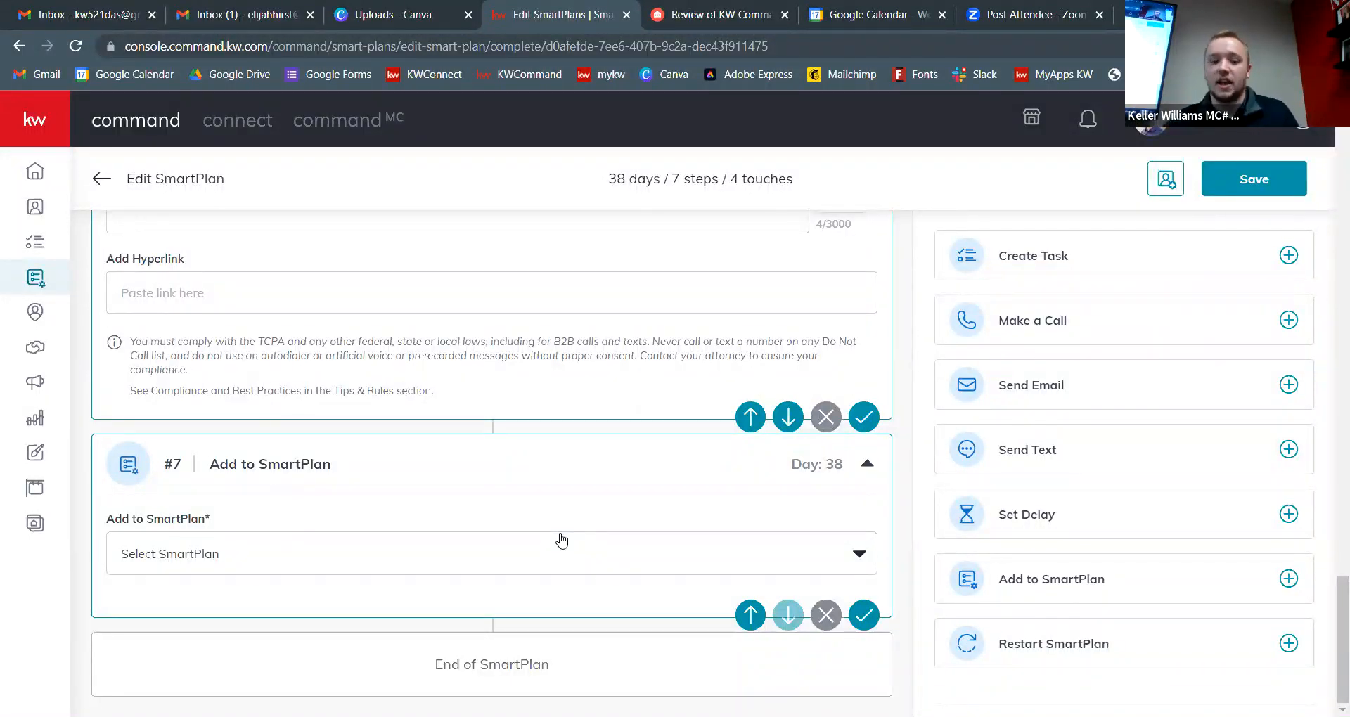
{"action": "left_click", "coordinate": [511, 555]}
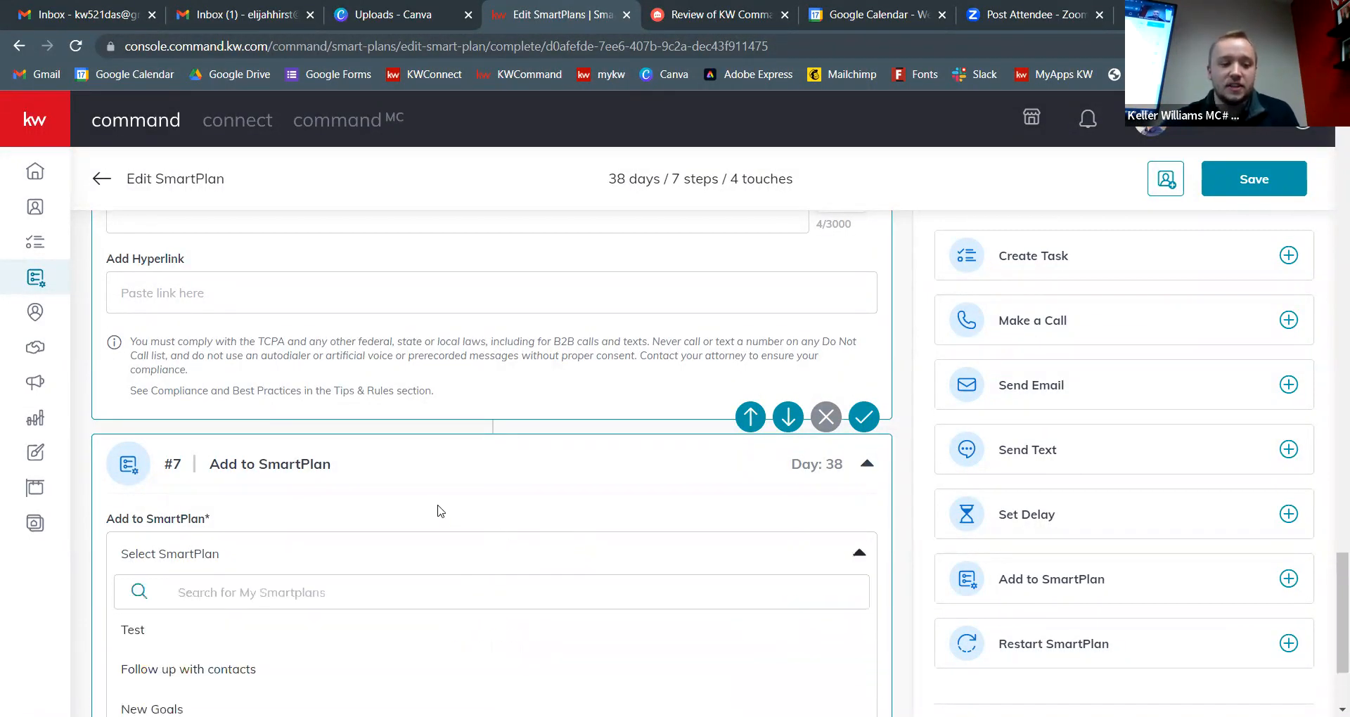
{"action": "scroll", "coordinate": [359, 567], "scroll_direction": "down", "scroll_amount": 1}
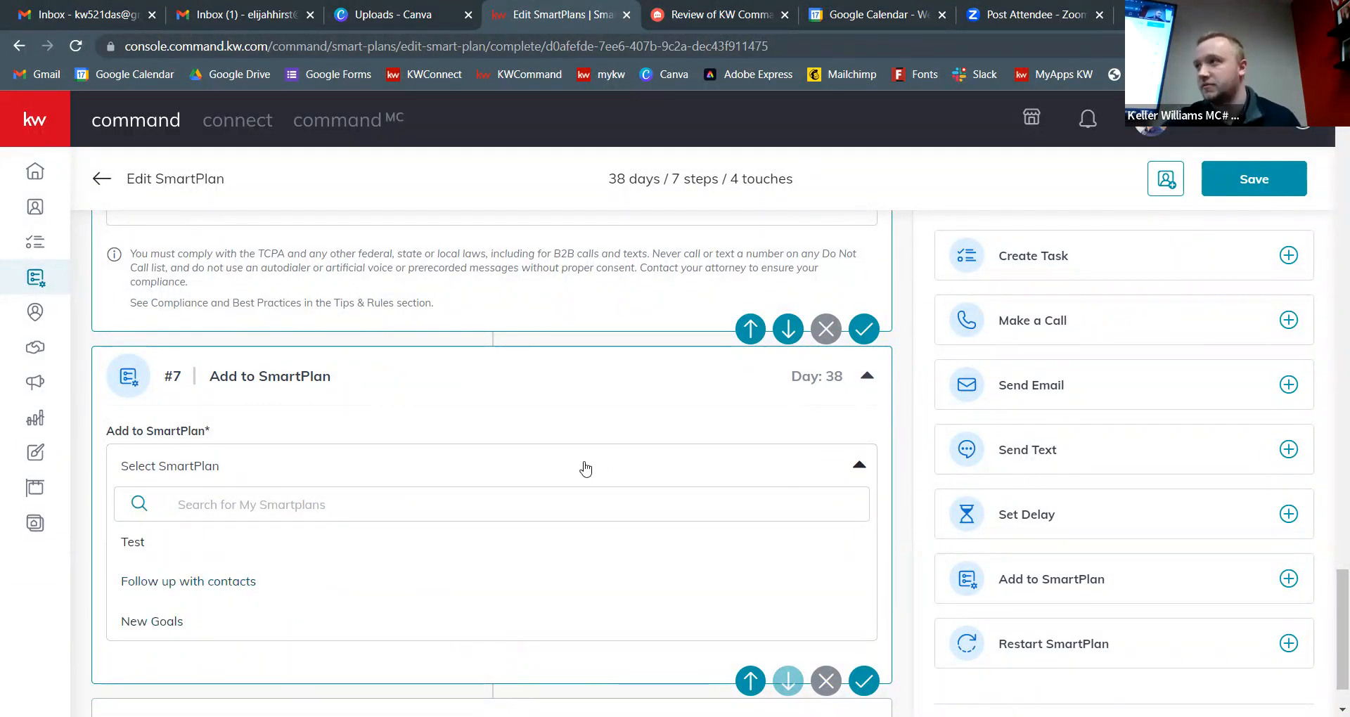
{"action": "left_click", "coordinate": [725, 415]}
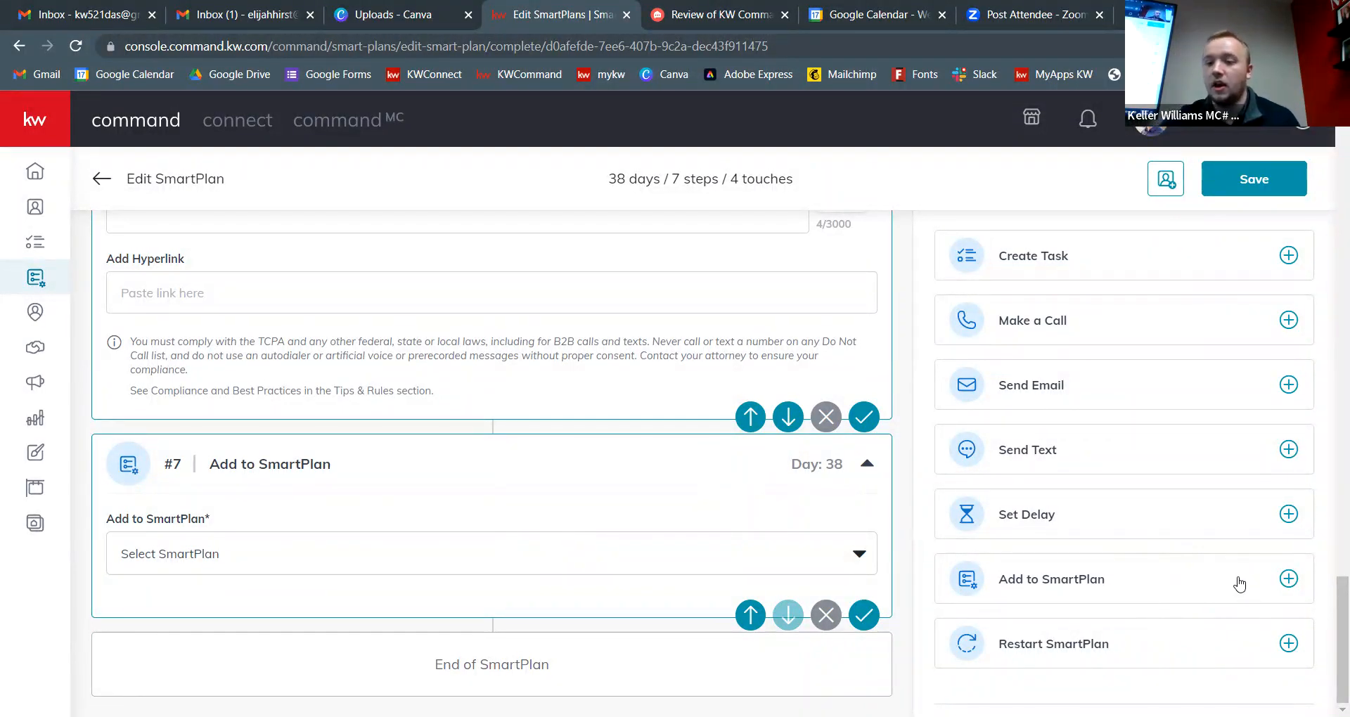
{"action": "left_click", "coordinate": [1288, 644]}
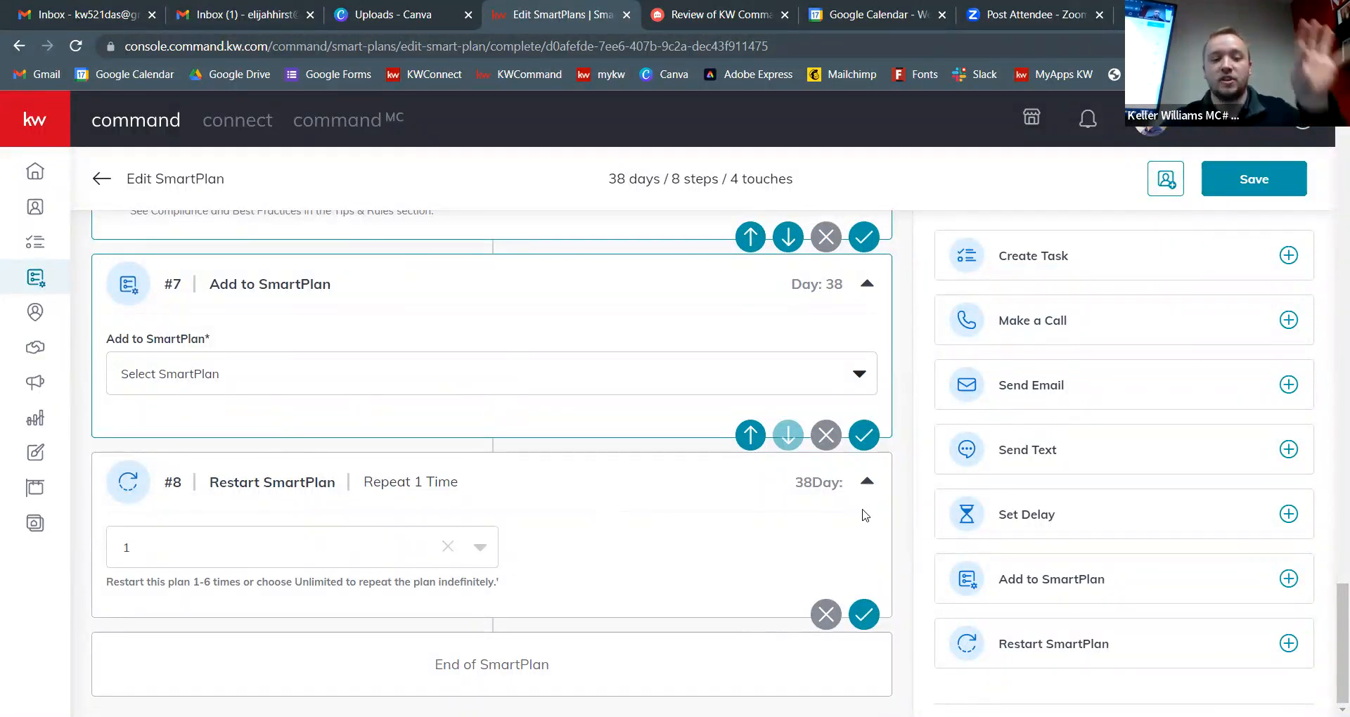
Step: Set the Restart SmartPlan step's repeat count to 5
{"action": "left_click", "coordinate": [302, 549]}
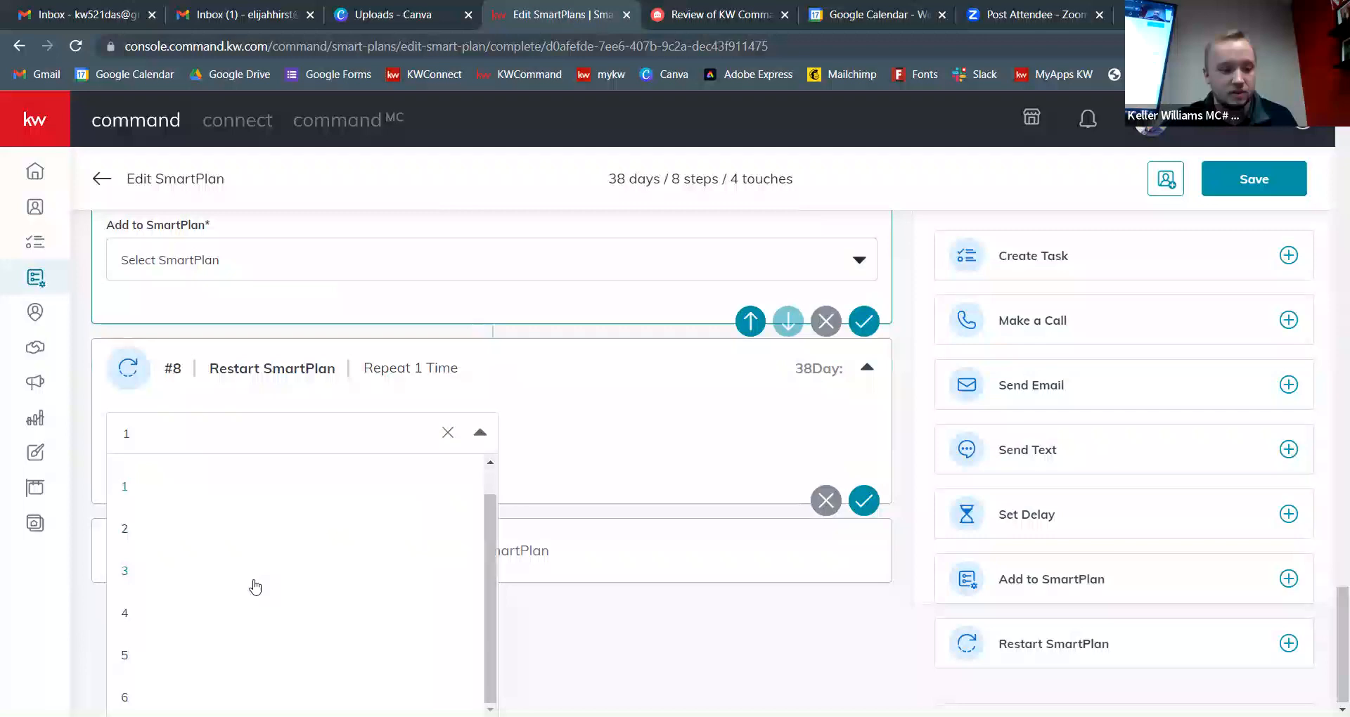
{"action": "left_click", "coordinate": [171, 656]}
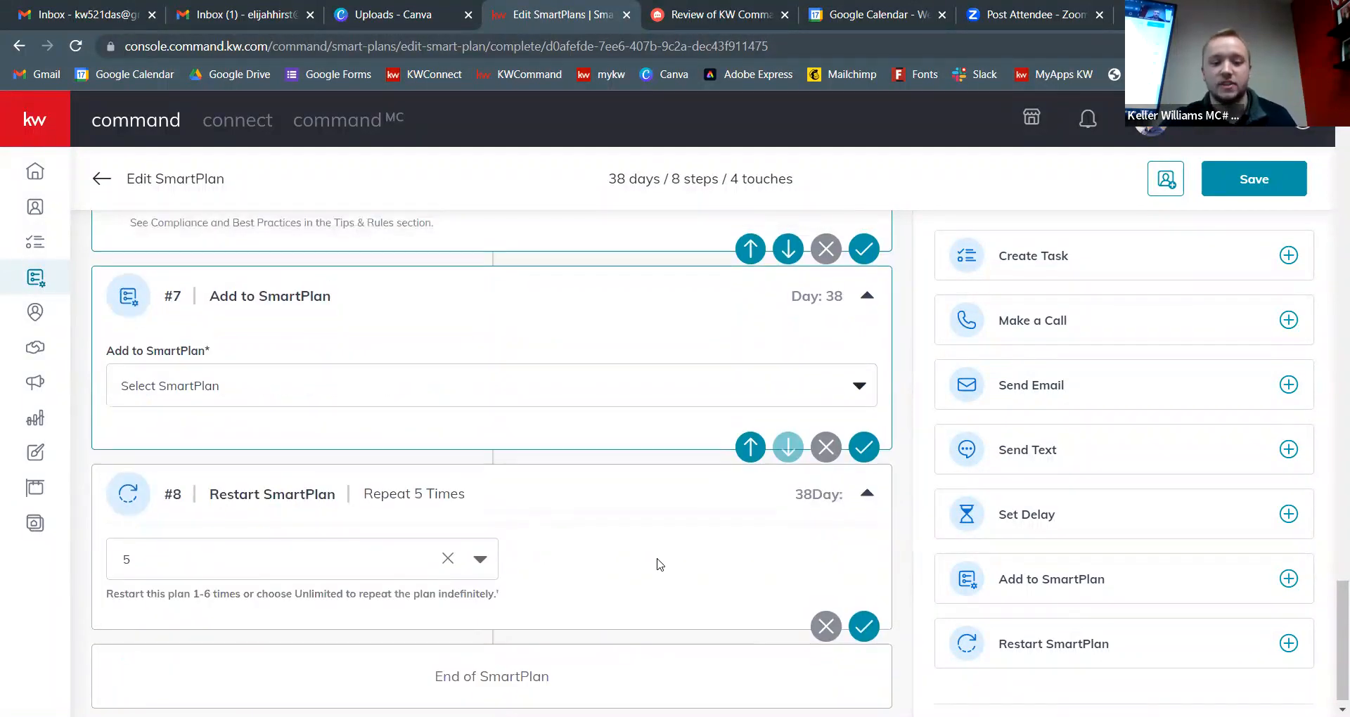
{"action": "scroll", "coordinate": [659, 565], "scroll_direction": "up", "scroll_amount": 1}
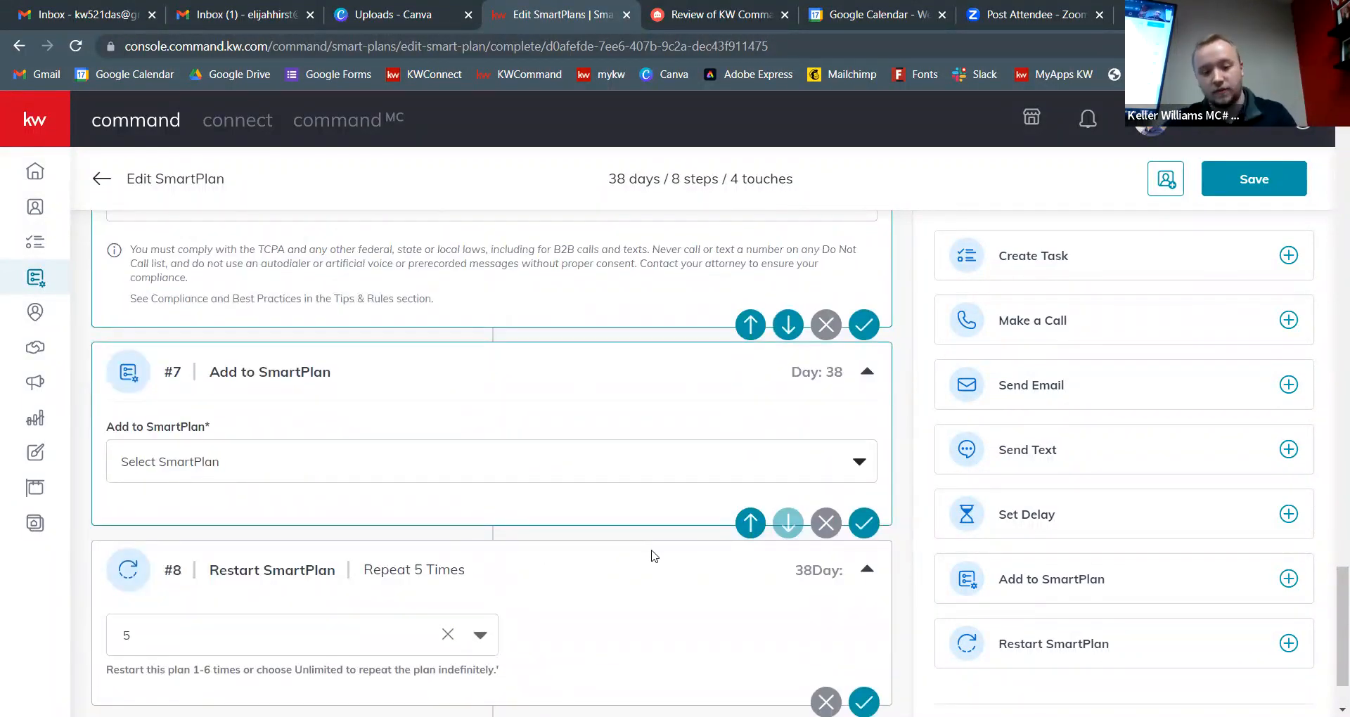
{"action": "scroll", "coordinate": [654, 555], "scroll_direction": "down", "scroll_amount": 1}
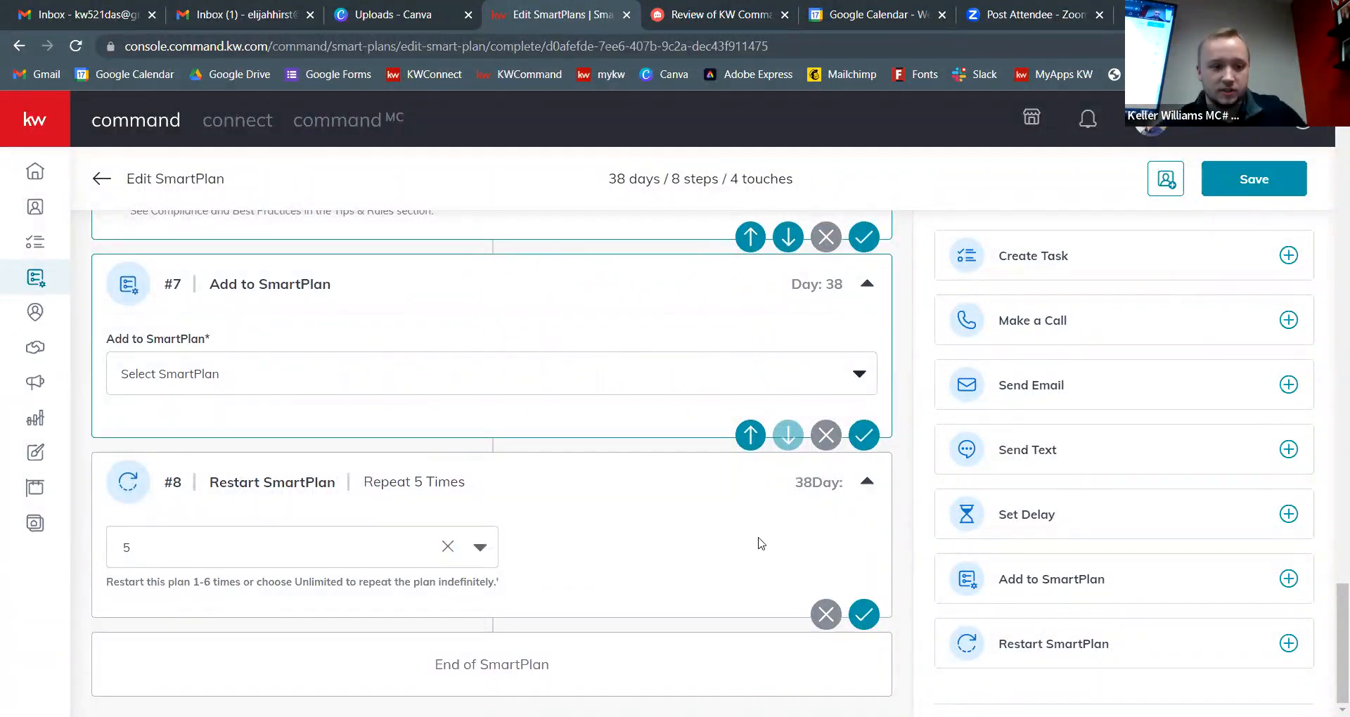
Step: Remove the Add to SmartPlan and Restart SmartPlan steps, leaving the plan at 6 steps
{"action": "left_click", "coordinate": [828, 445]}
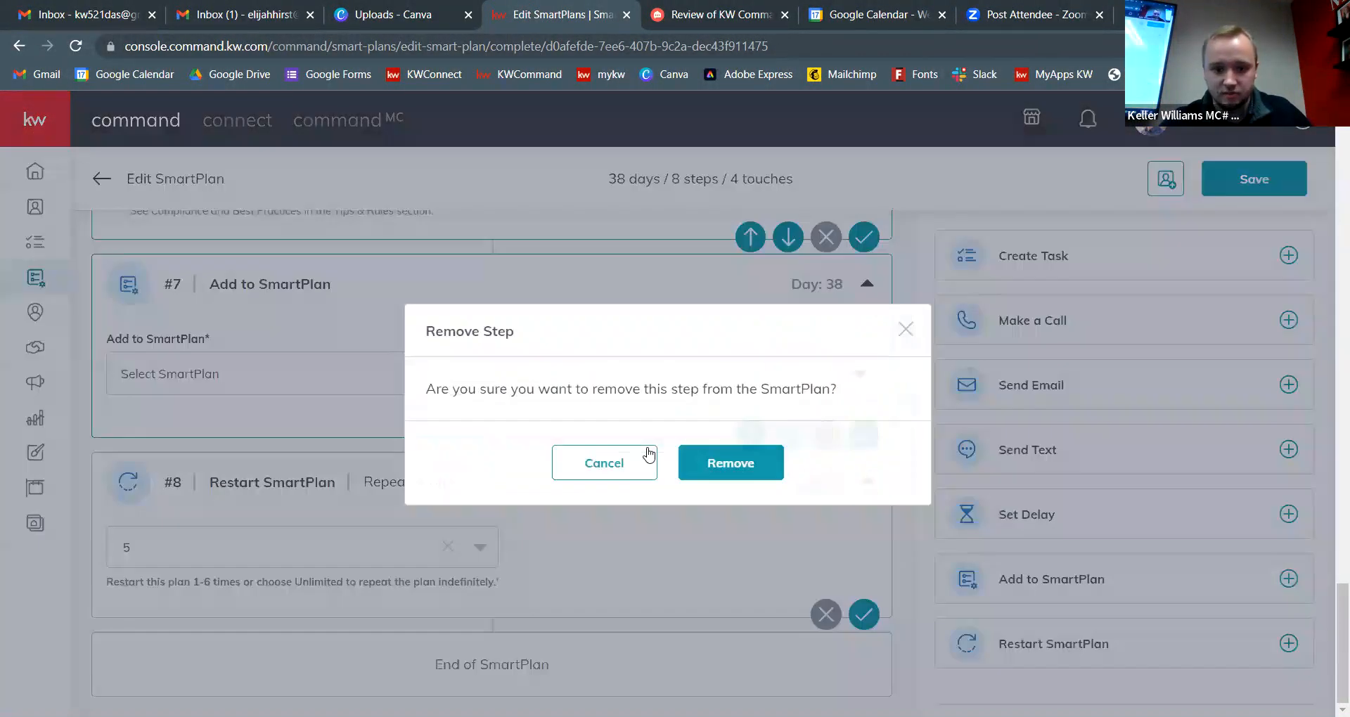
{"action": "left_click", "coordinate": [728, 461]}
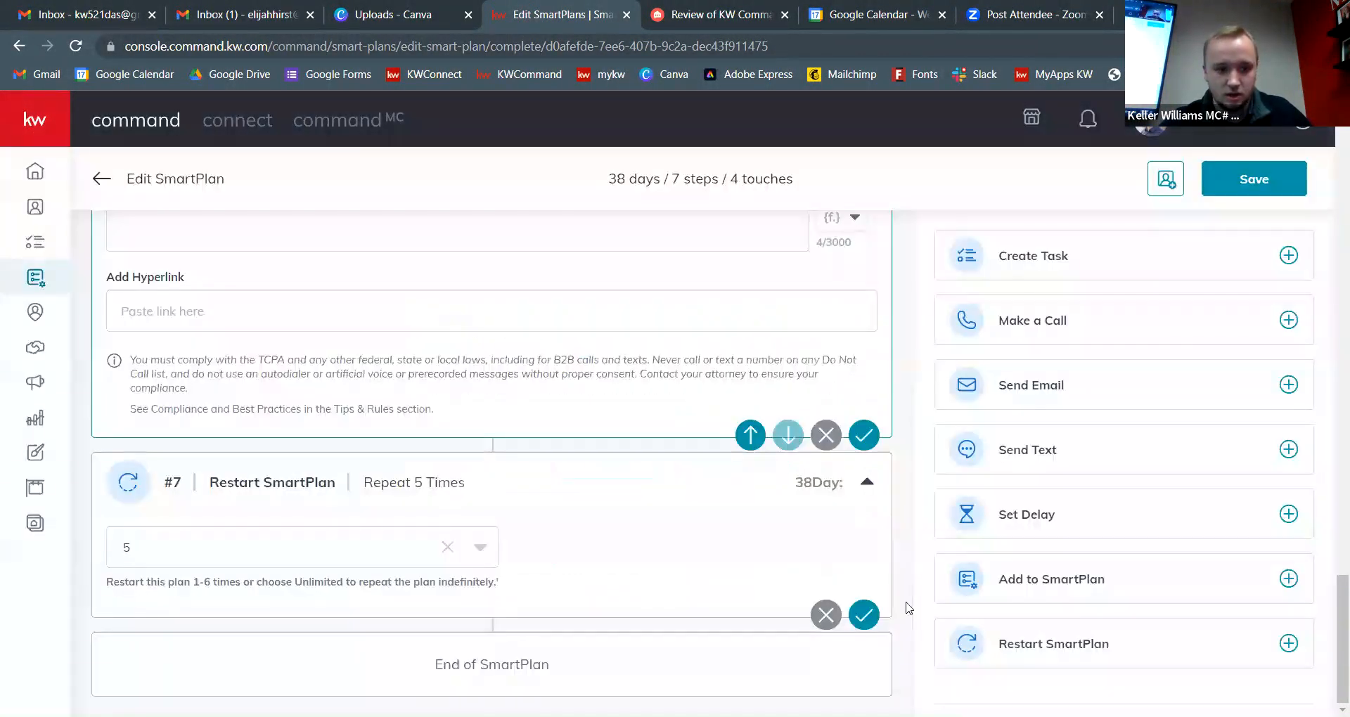
{"action": "left_click", "coordinate": [827, 616]}
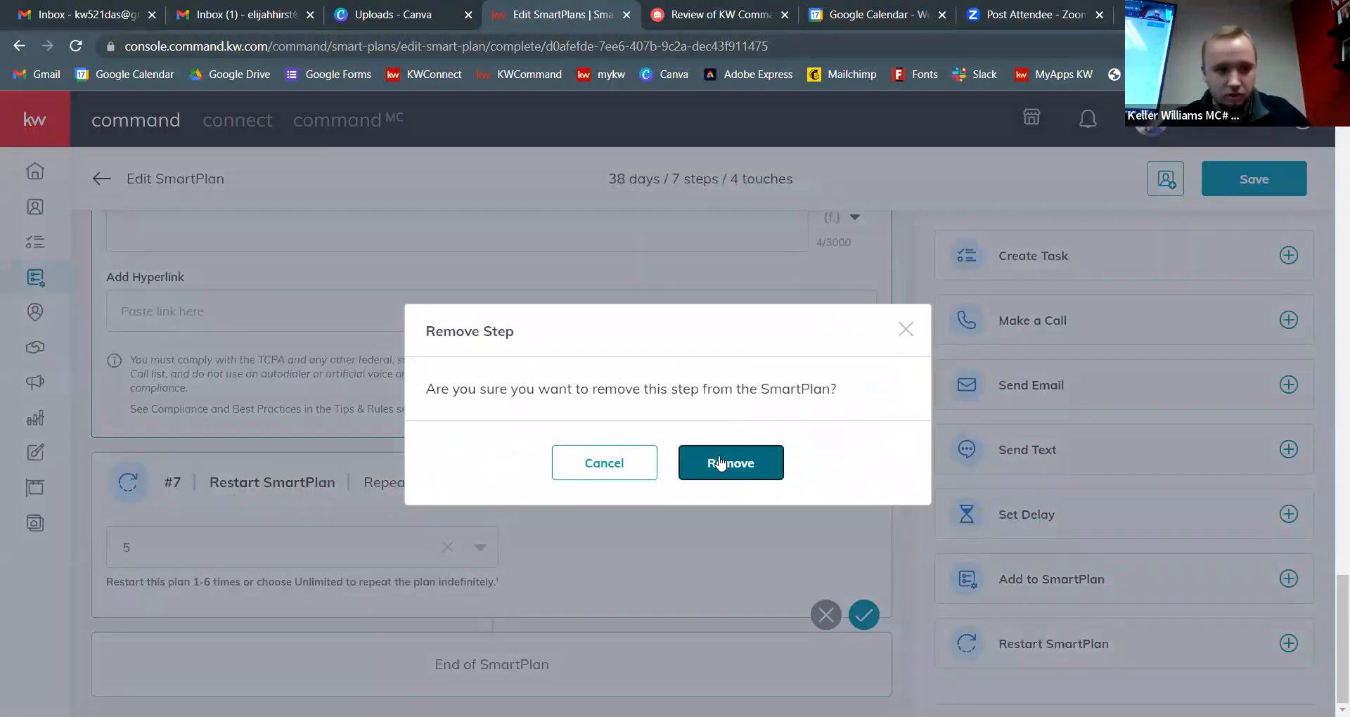
{"action": "left_click", "coordinate": [717, 462]}
{"action": "scroll", "coordinate": [723, 466], "scroll_direction": "up", "scroll_amount": 4}
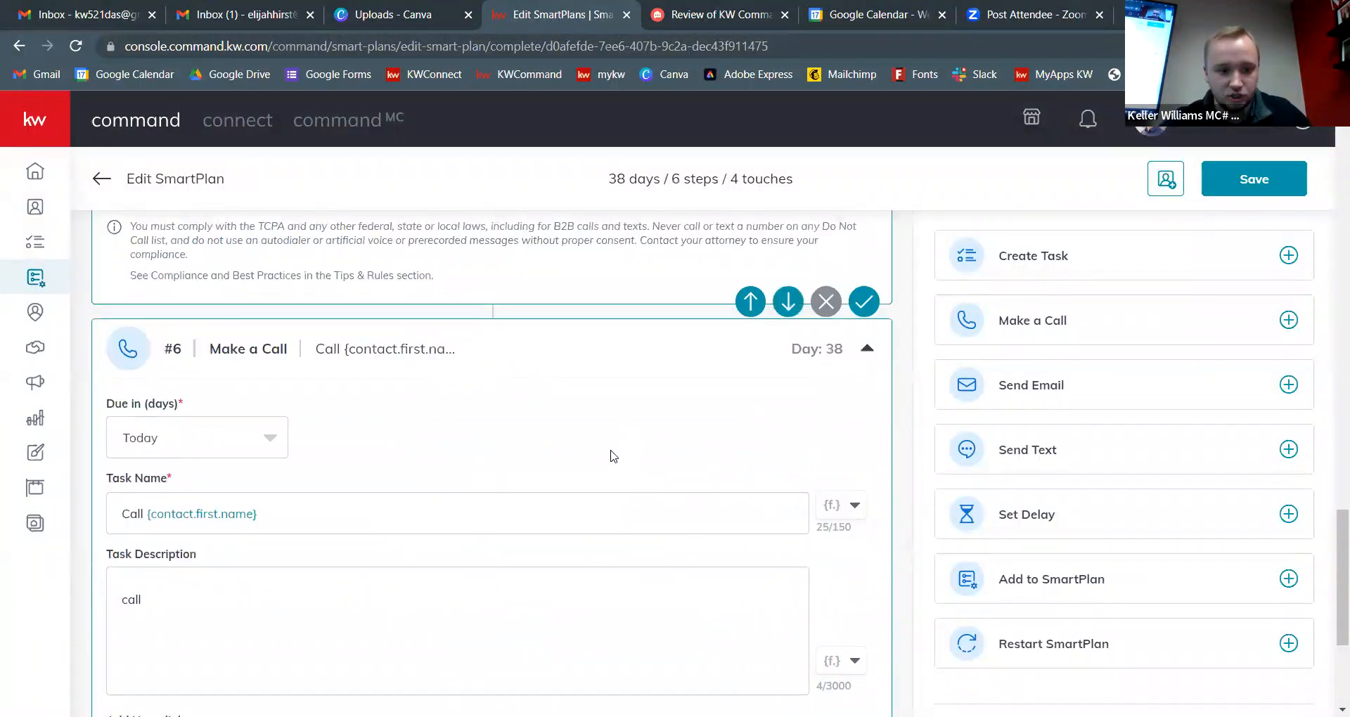
{"action": "scroll", "coordinate": [663, 458], "scroll_direction": "up", "scroll_amount": 10}
{"action": "scroll", "coordinate": [844, 394], "scroll_direction": "up", "scroll_amount": 10}
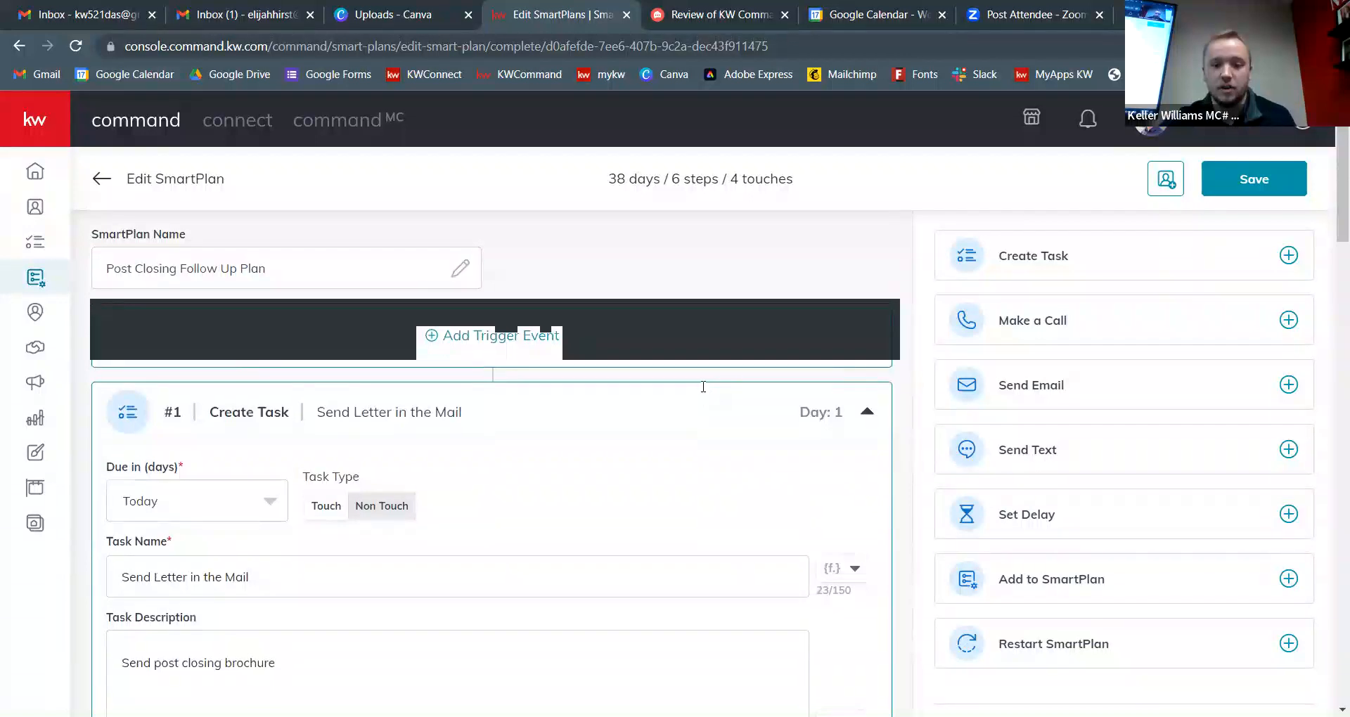
{"action": "scroll", "coordinate": [705, 393], "scroll_direction": "down", "scroll_amount": 6}
{"action": "scroll", "coordinate": [776, 627], "scroll_direction": "up", "scroll_amount": 3}
{"action": "scroll", "coordinate": [776, 627], "scroll_direction": "down", "scroll_amount": 5}
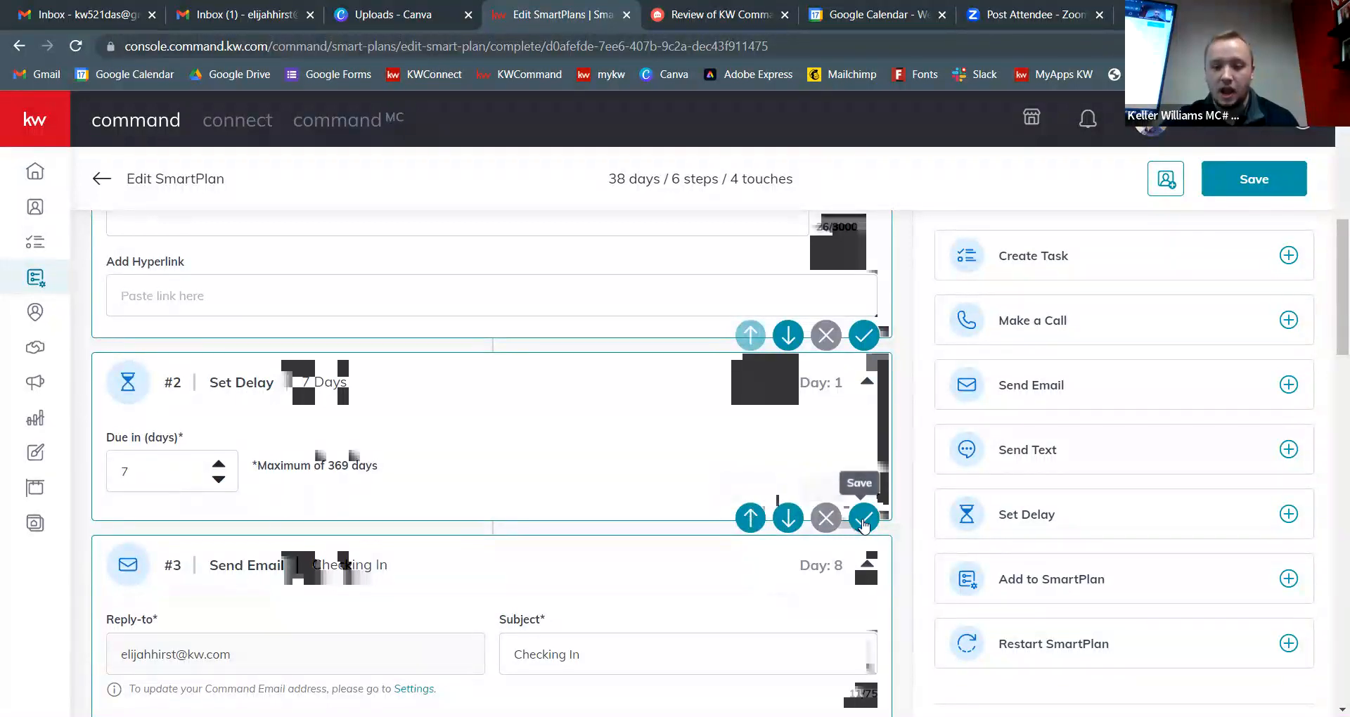
{"action": "scroll", "coordinate": [809, 497], "scroll_direction": "up", "scroll_amount": 10}
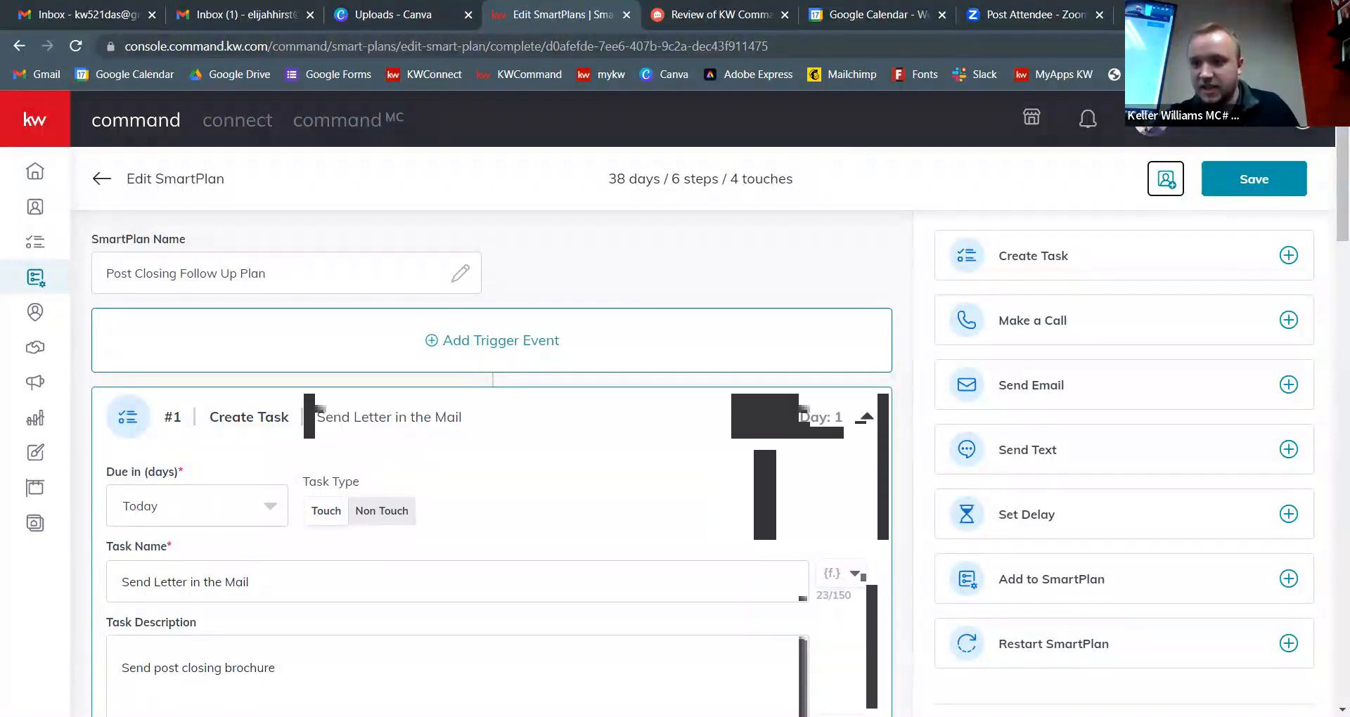
Step: Search for and tick the contact in Add Contacts, then close the window without adding them
{"action": "left_click", "coordinate": [1174, 177]}
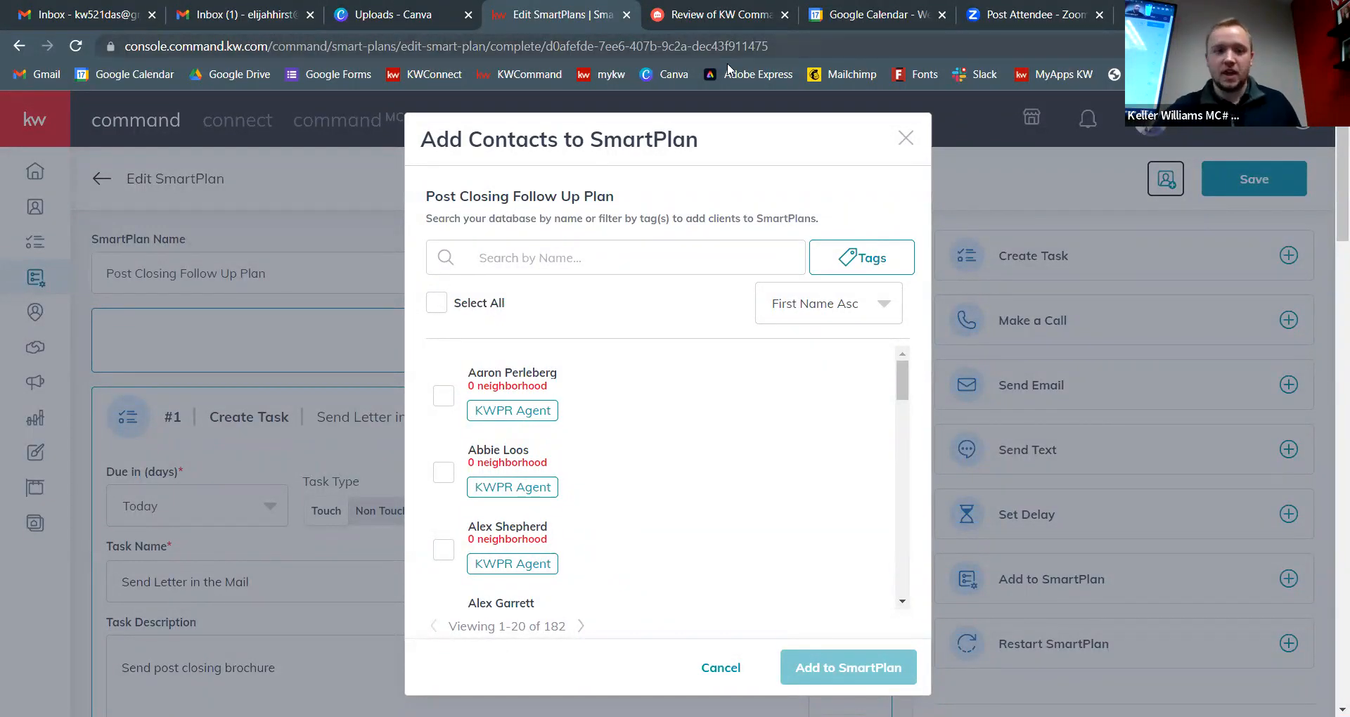
{"action": "left_click", "coordinate": [604, 261]}
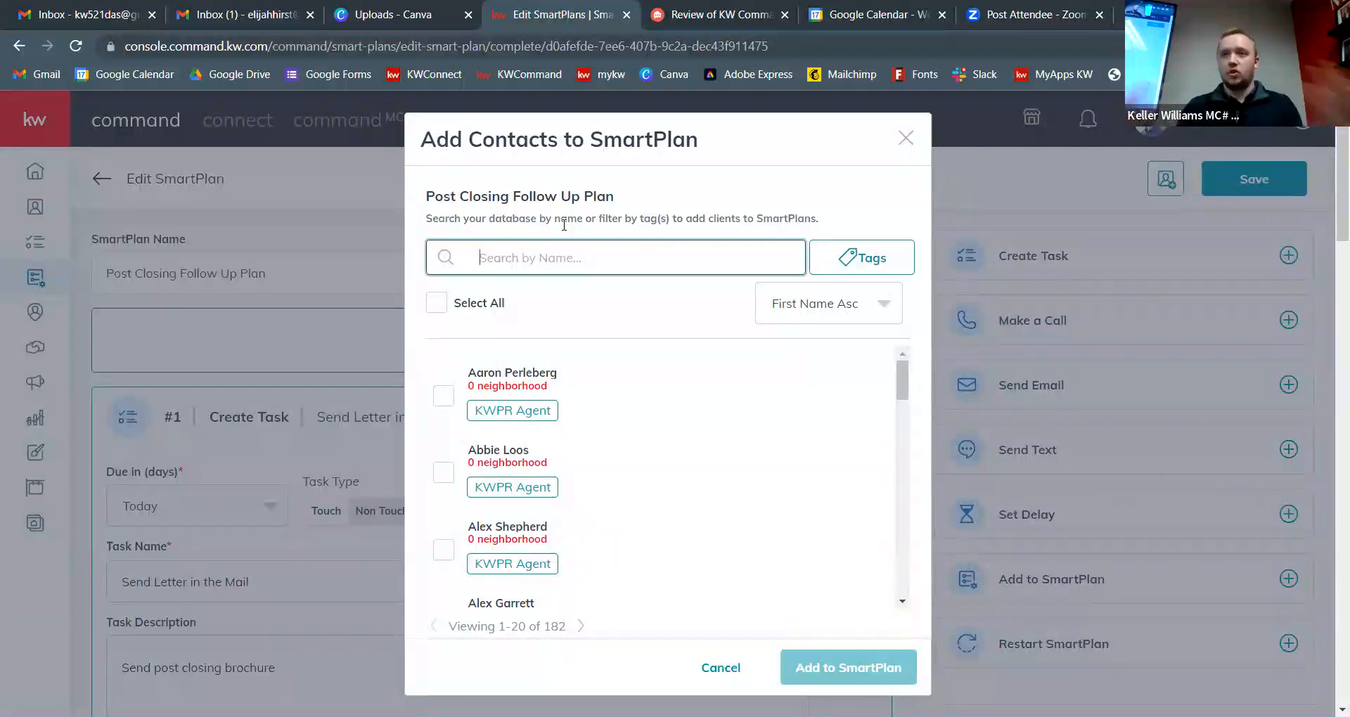
{"action": "type", "text": "E"}
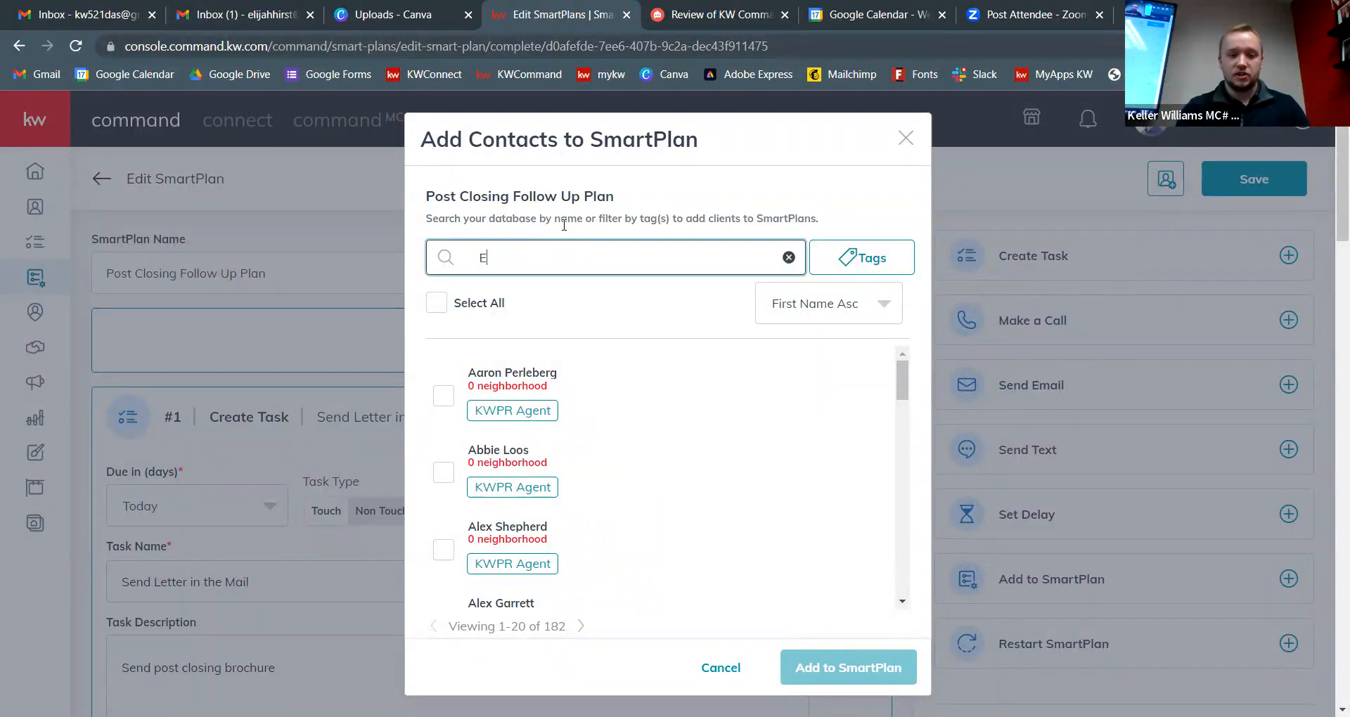
{"action": "key", "text": "BackSpace"}
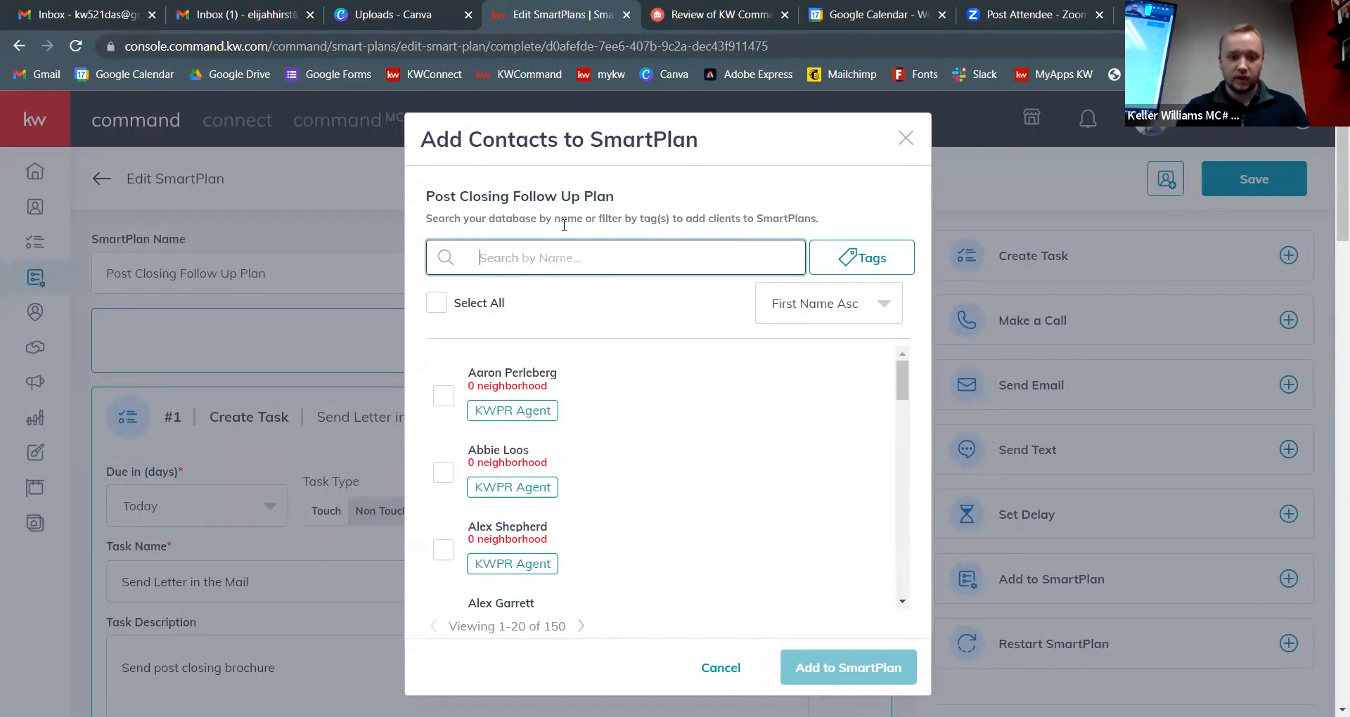
{"action": "type", "text": "Anthony"}
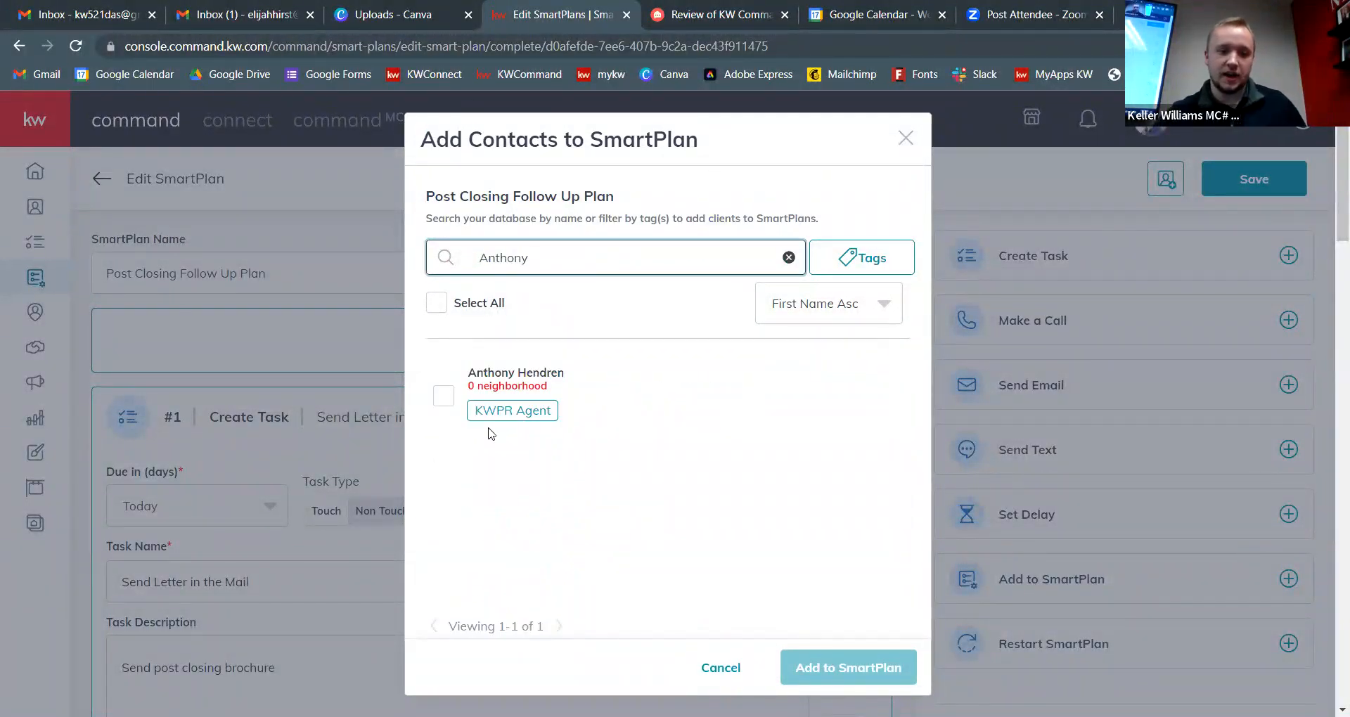
{"action": "left_click", "coordinate": [444, 397]}
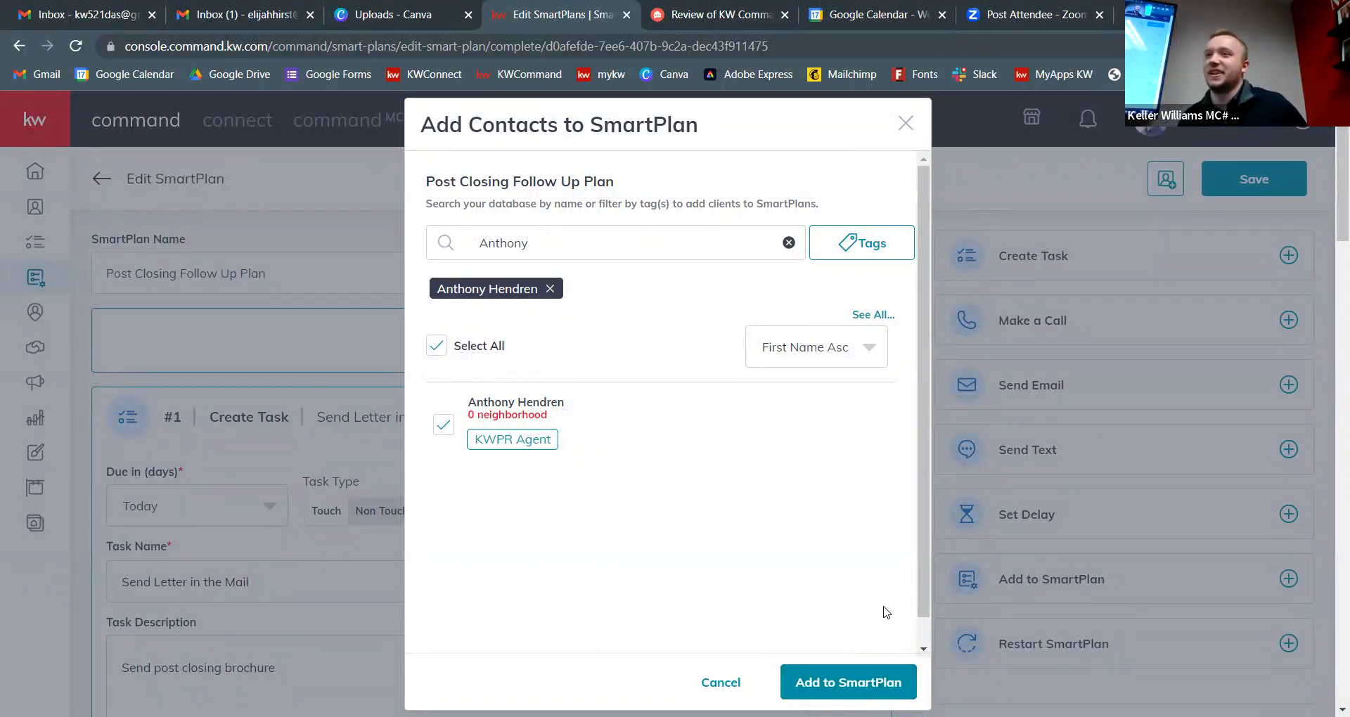
{"action": "left_click", "coordinate": [905, 126]}
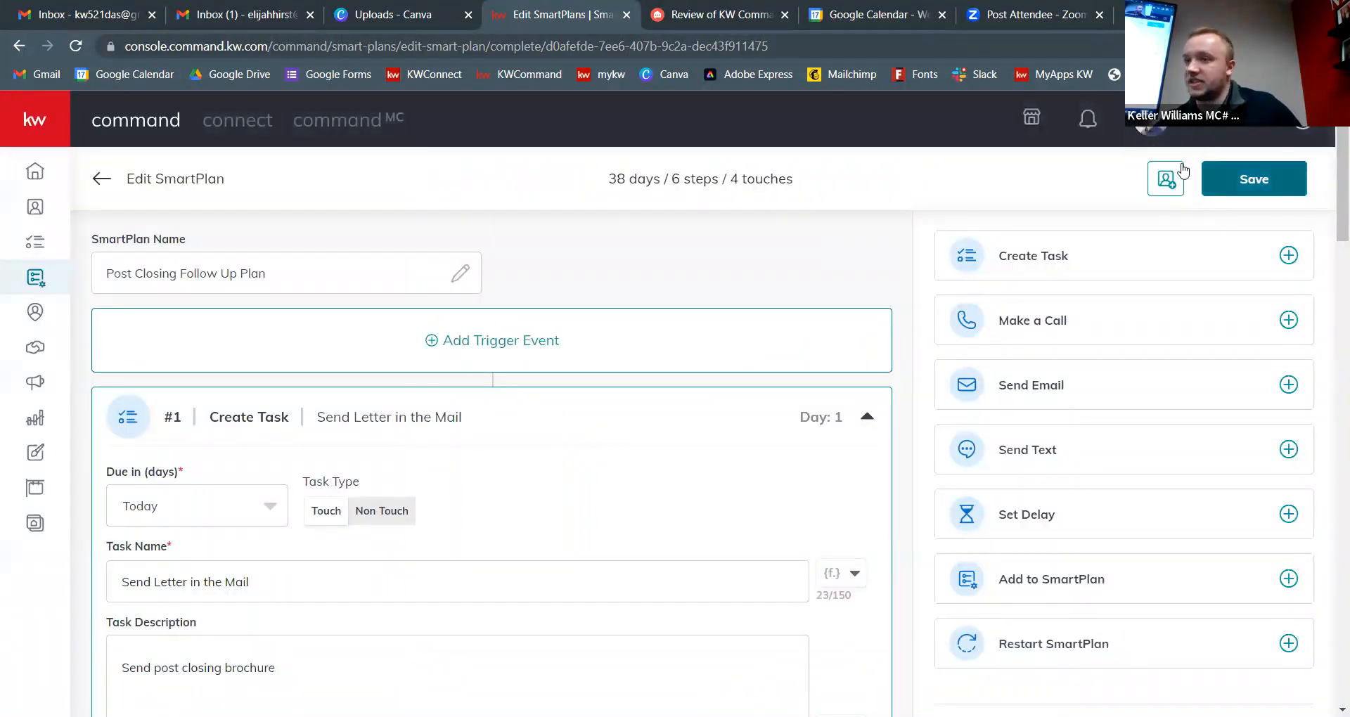
Step: Search the contact by name, tick them, and add them to the Post Closing Follow Up Plan
{"action": "left_click", "coordinate": [1168, 178]}
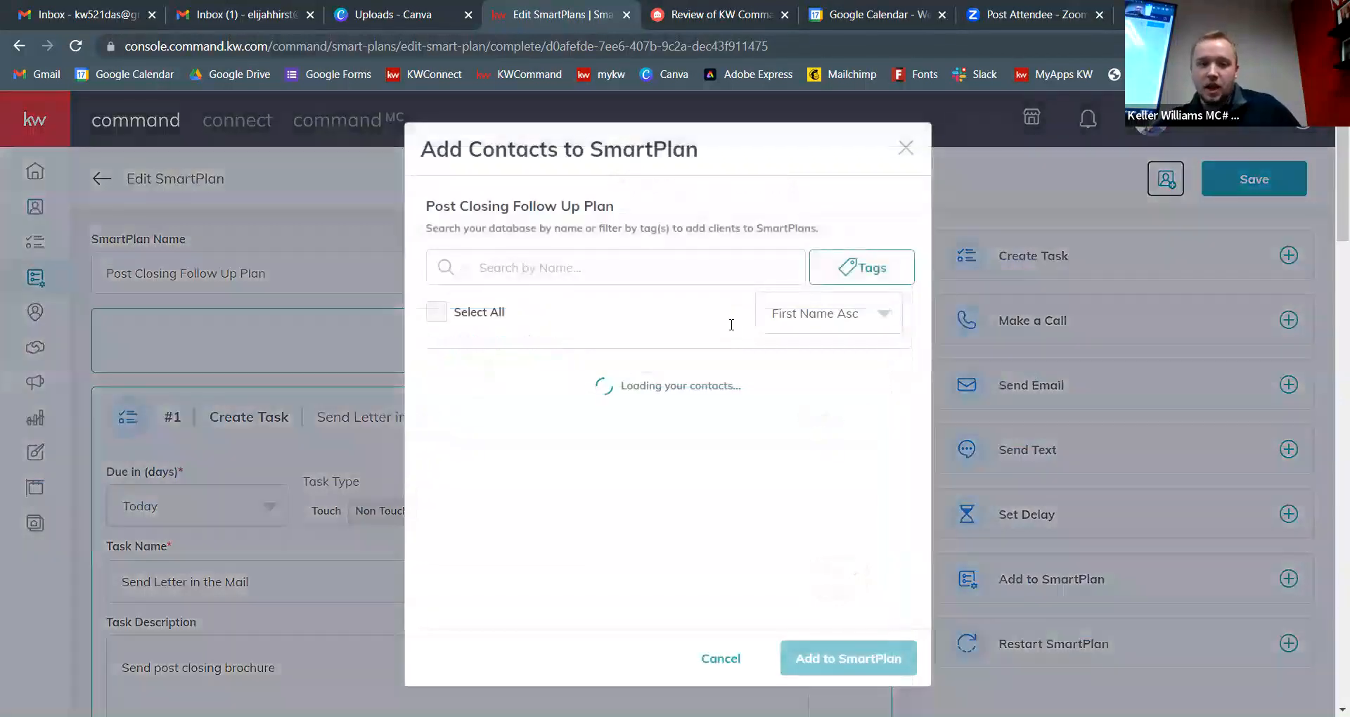
{"action": "left_click", "coordinate": [531, 268]}
{"action": "type", "text": "Anthony"}
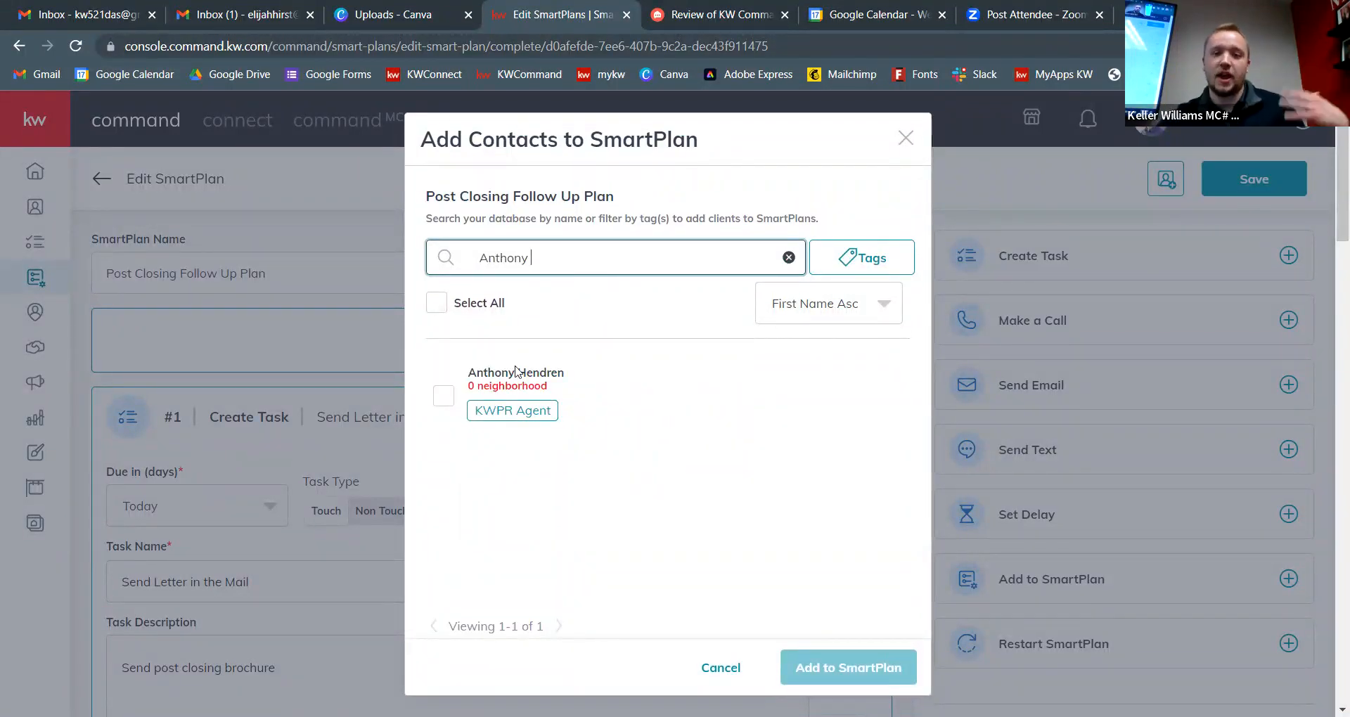
{"action": "left_click", "coordinate": [443, 396]}
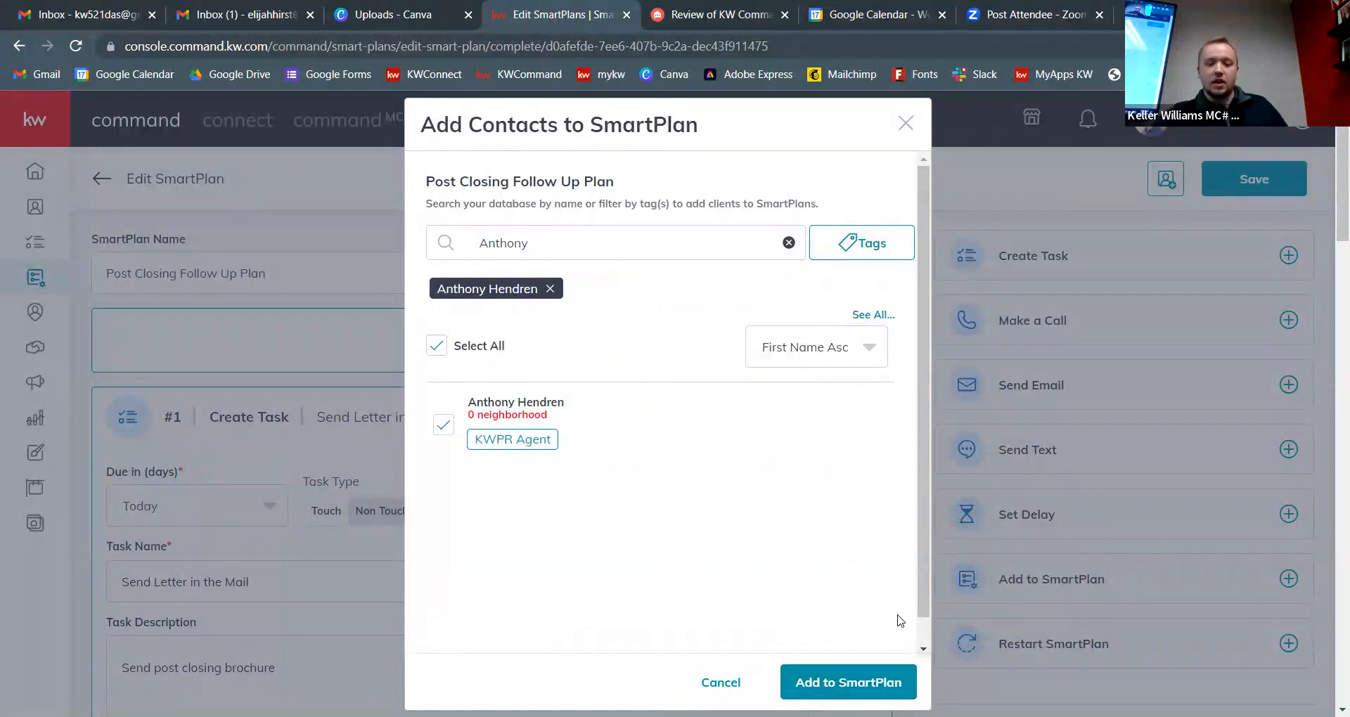
{"action": "left_click", "coordinate": [888, 679]}
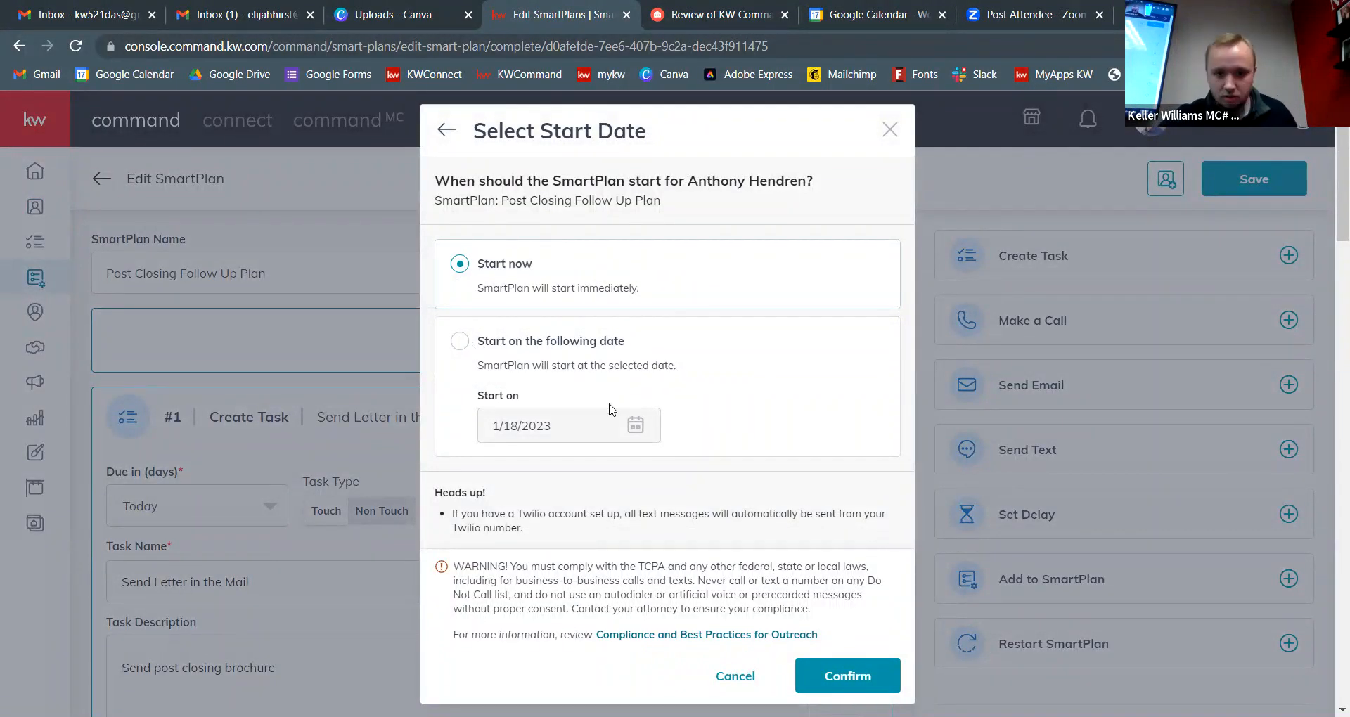
Step: Confirm enrollment with Start now, verify the plan's enrolled contact, then go to the Tasks page
{"action": "left_click", "coordinate": [870, 677]}
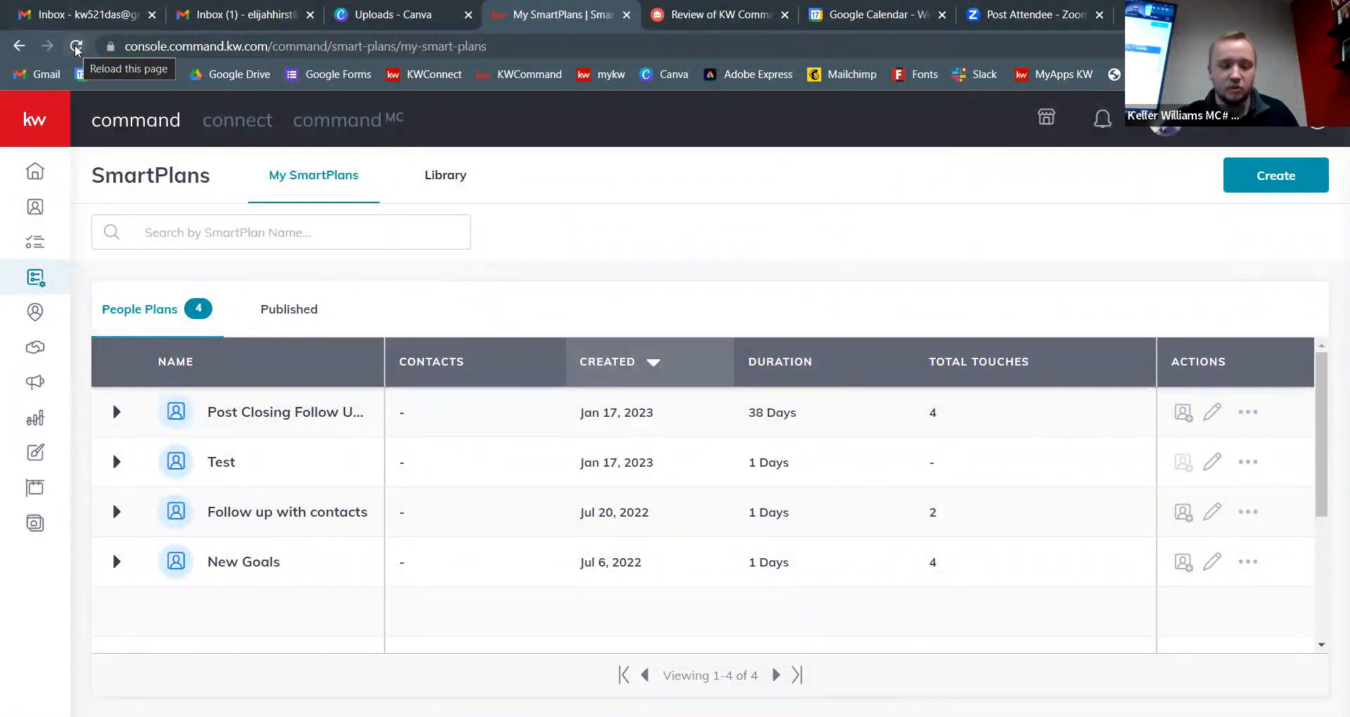
{"action": "left_click", "coordinate": [76, 46]}
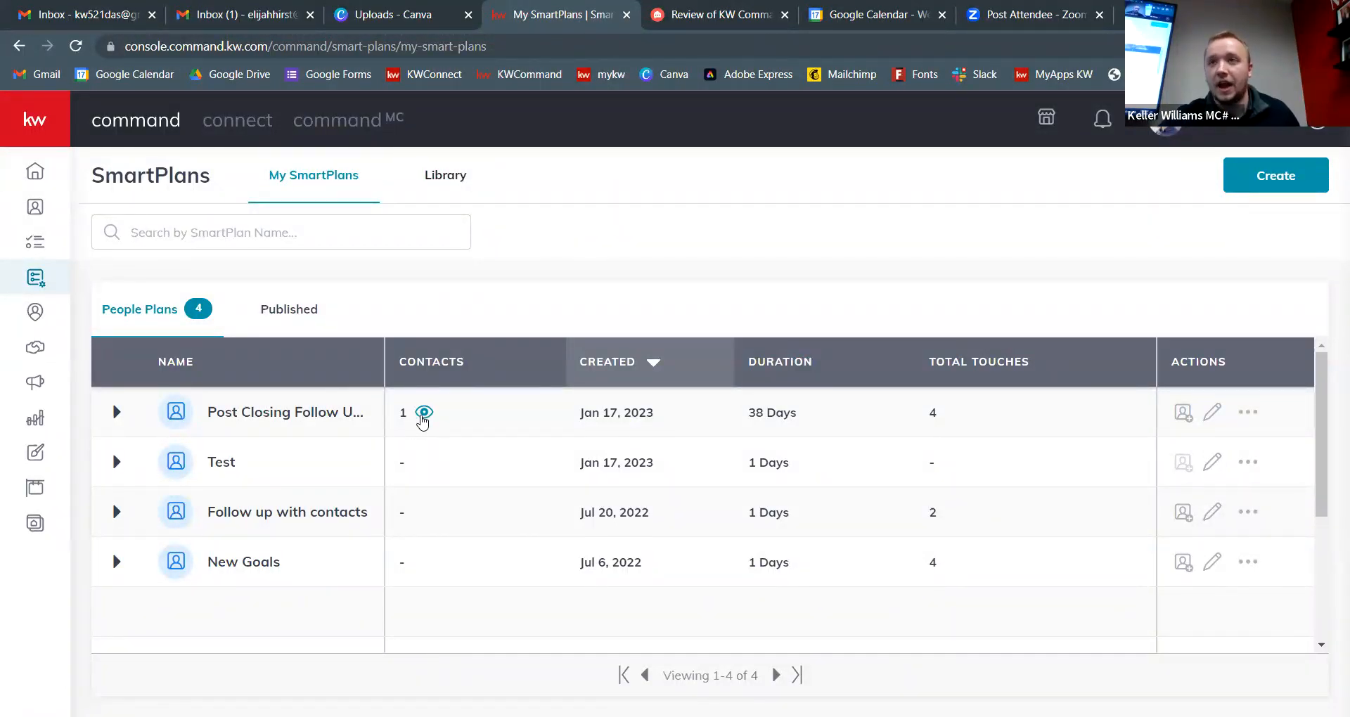
{"action": "left_click", "coordinate": [427, 413]}
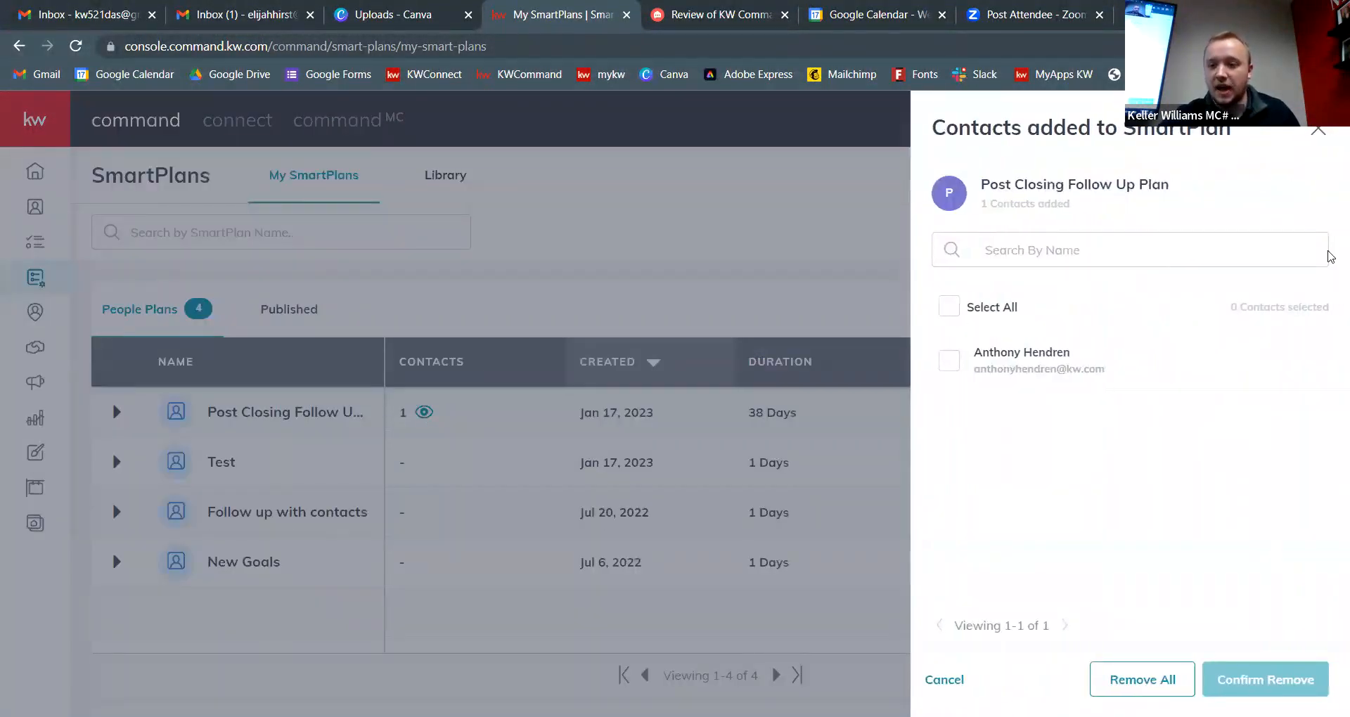
{"action": "left_click", "coordinate": [1319, 135]}
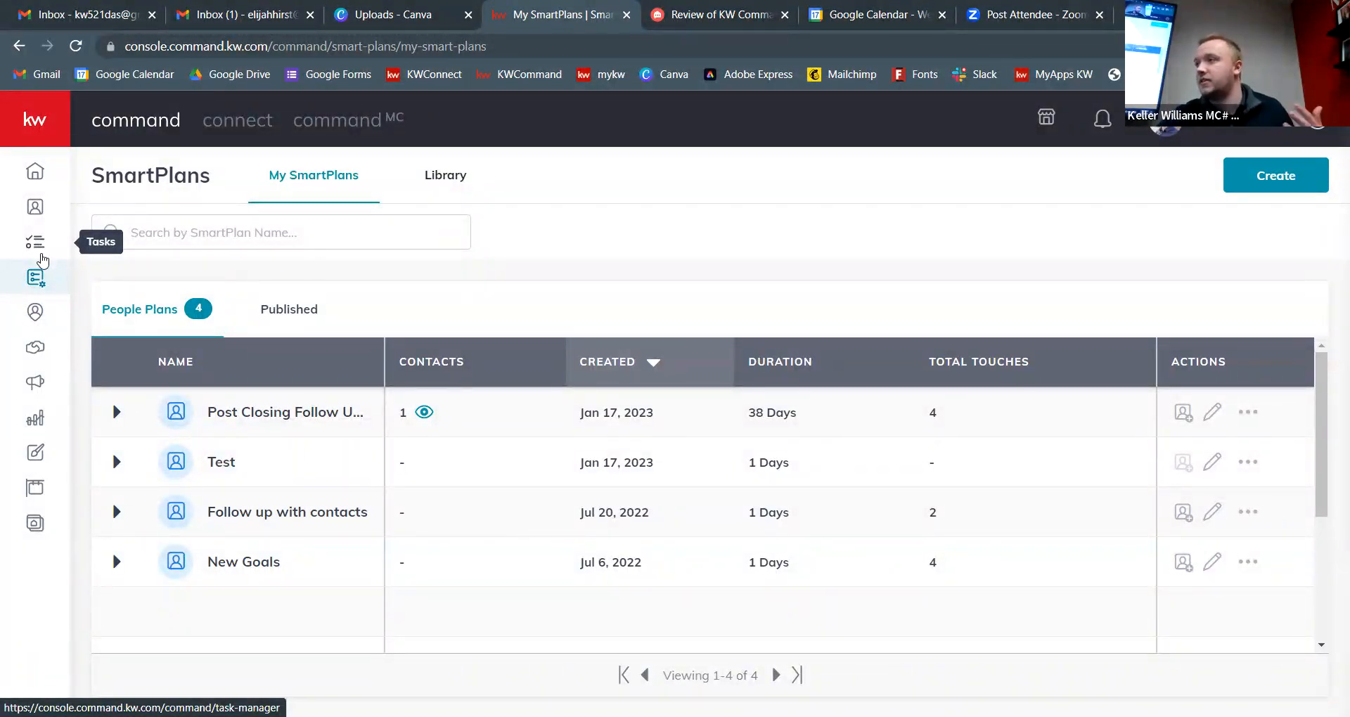
{"action": "left_click", "coordinate": [41, 254]}
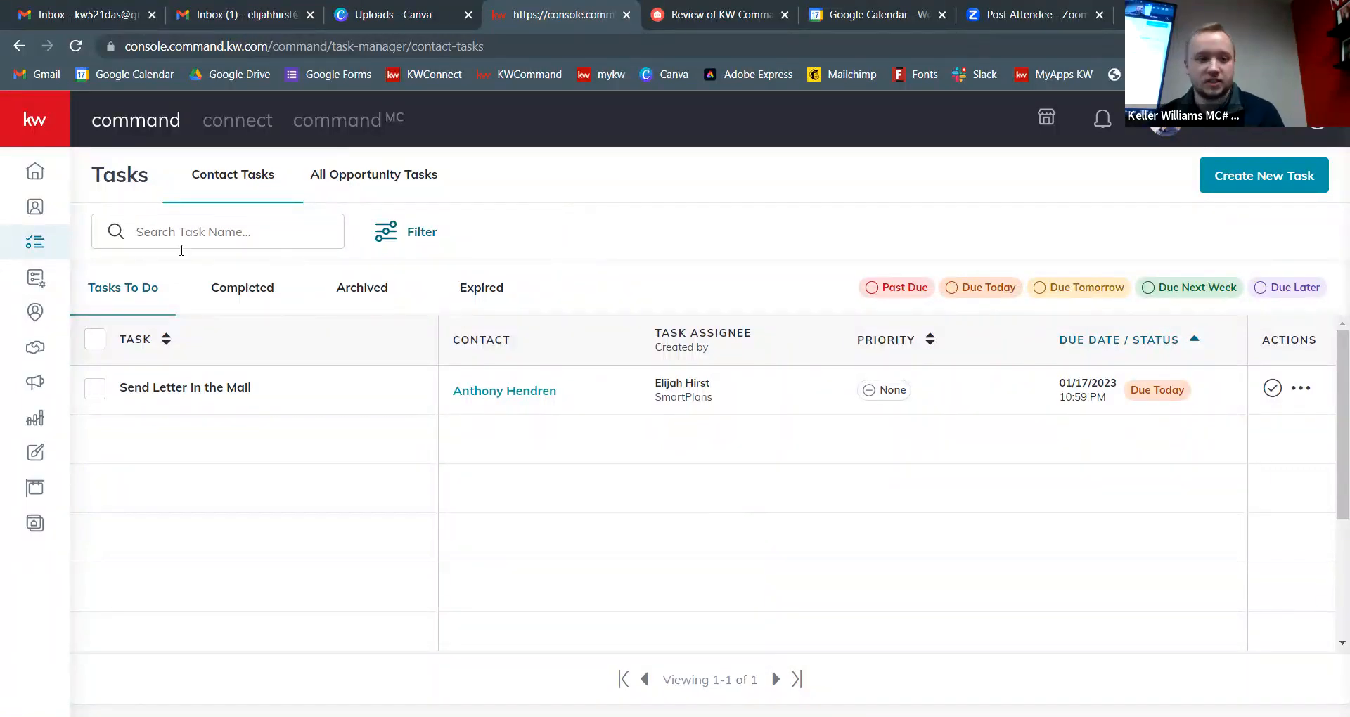
{"action": "left_click", "coordinate": [44, 283]}
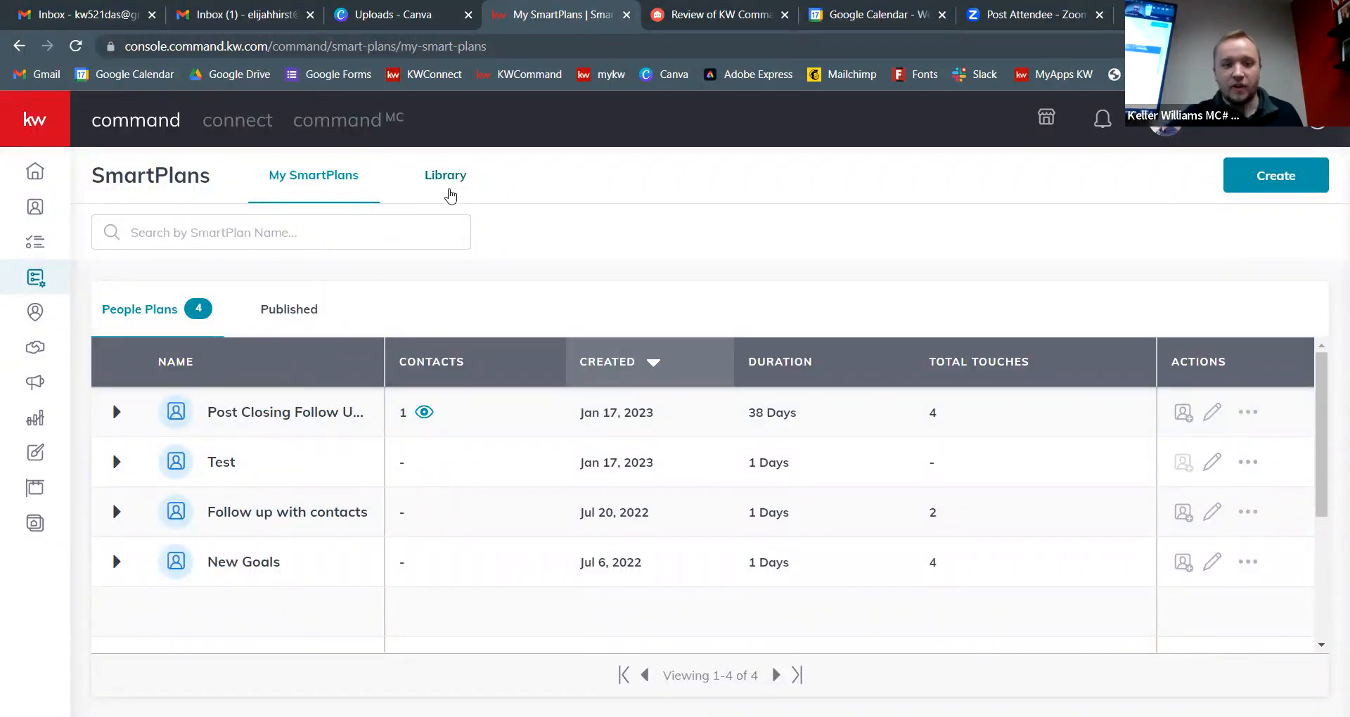
Step: Download Bi-Weekly Neighborhood Nurture from the Keller Williams library as 'My Bi-Weekly Neighborhood Nurture'
{"action": "left_click", "coordinate": [412, 171]}
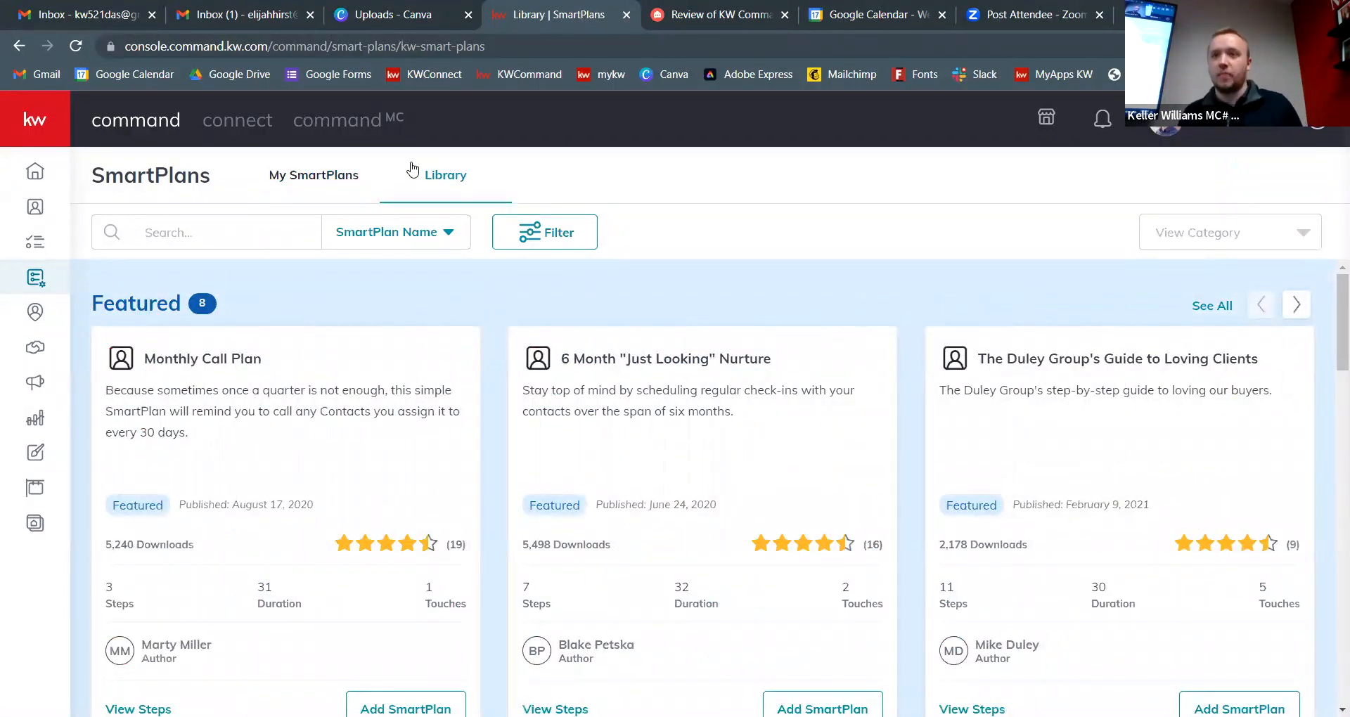
{"action": "scroll", "coordinate": [661, 284], "scroll_direction": "down", "scroll_amount": 3}
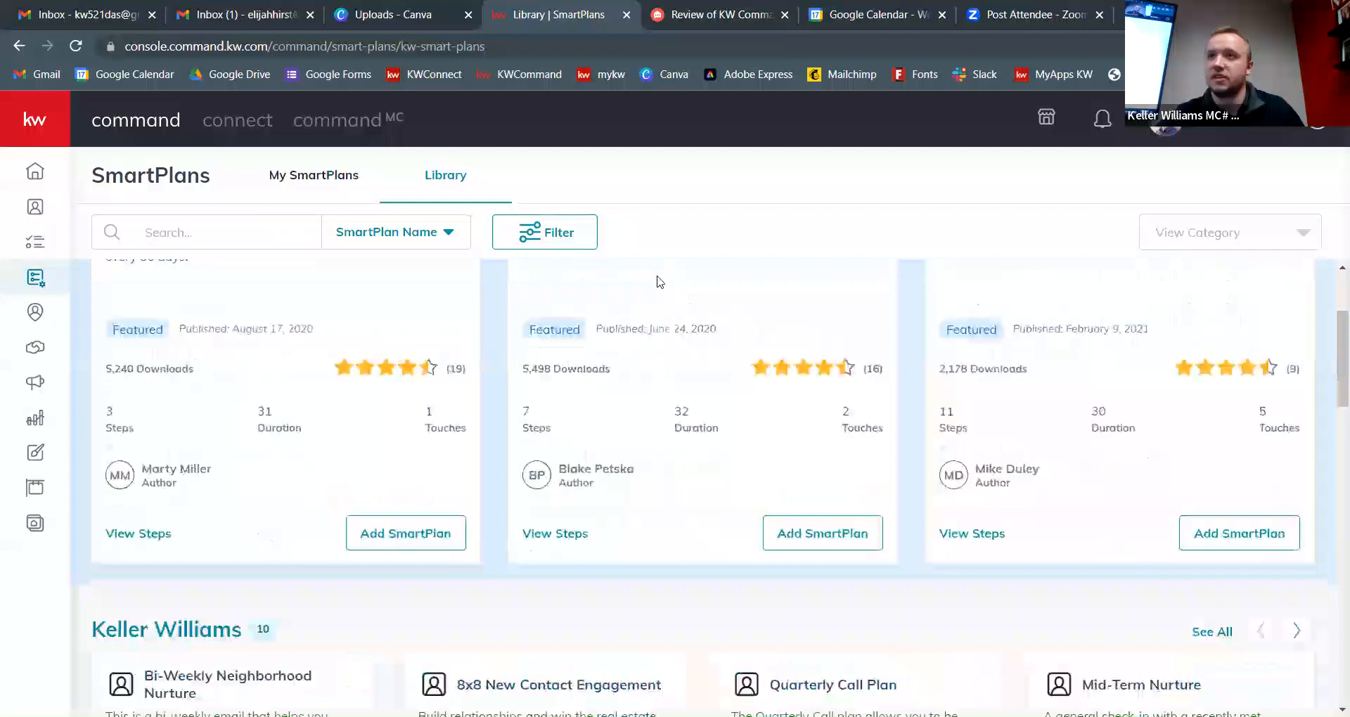
{"action": "scroll", "coordinate": [658, 285], "scroll_direction": "down", "scroll_amount": 4}
{"action": "scroll", "coordinate": [613, 327], "scroll_direction": "up", "scroll_amount": 2}
{"action": "scroll", "coordinate": [613, 327], "scroll_direction": "down", "scroll_amount": 1}
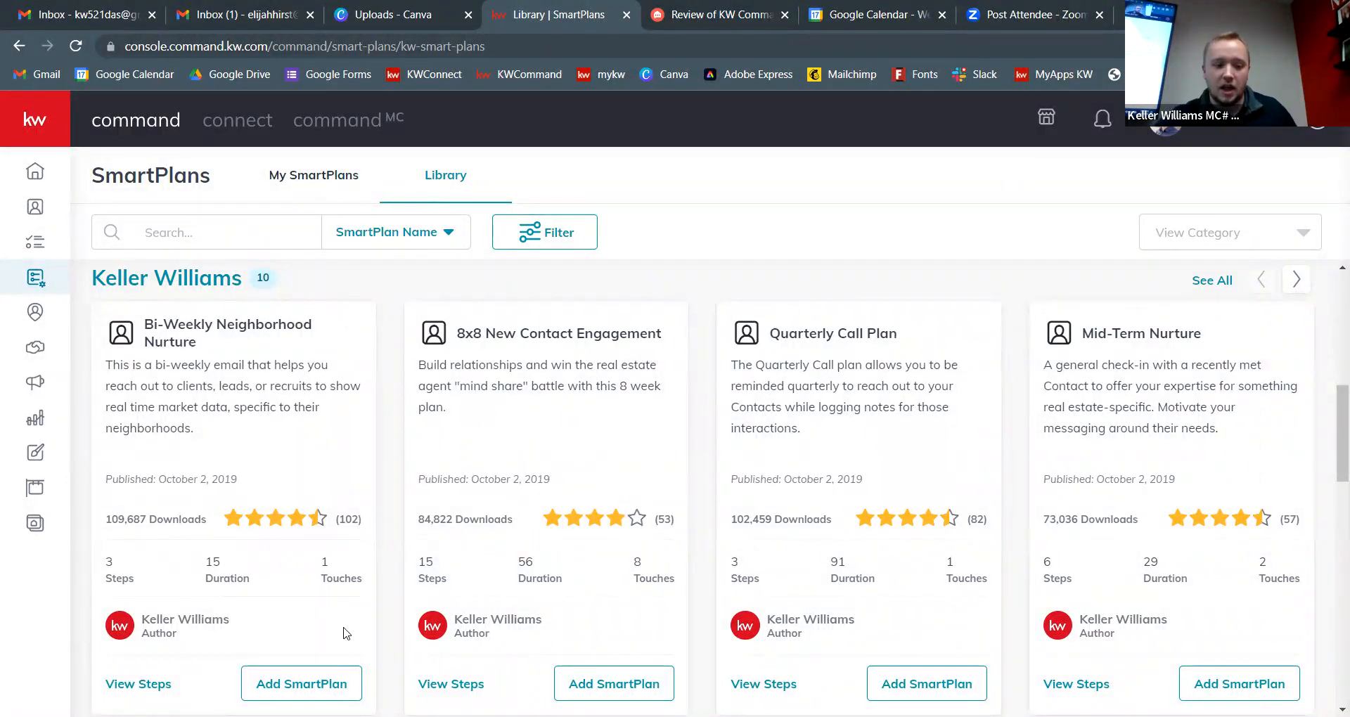
{"action": "left_click", "coordinate": [302, 684]}
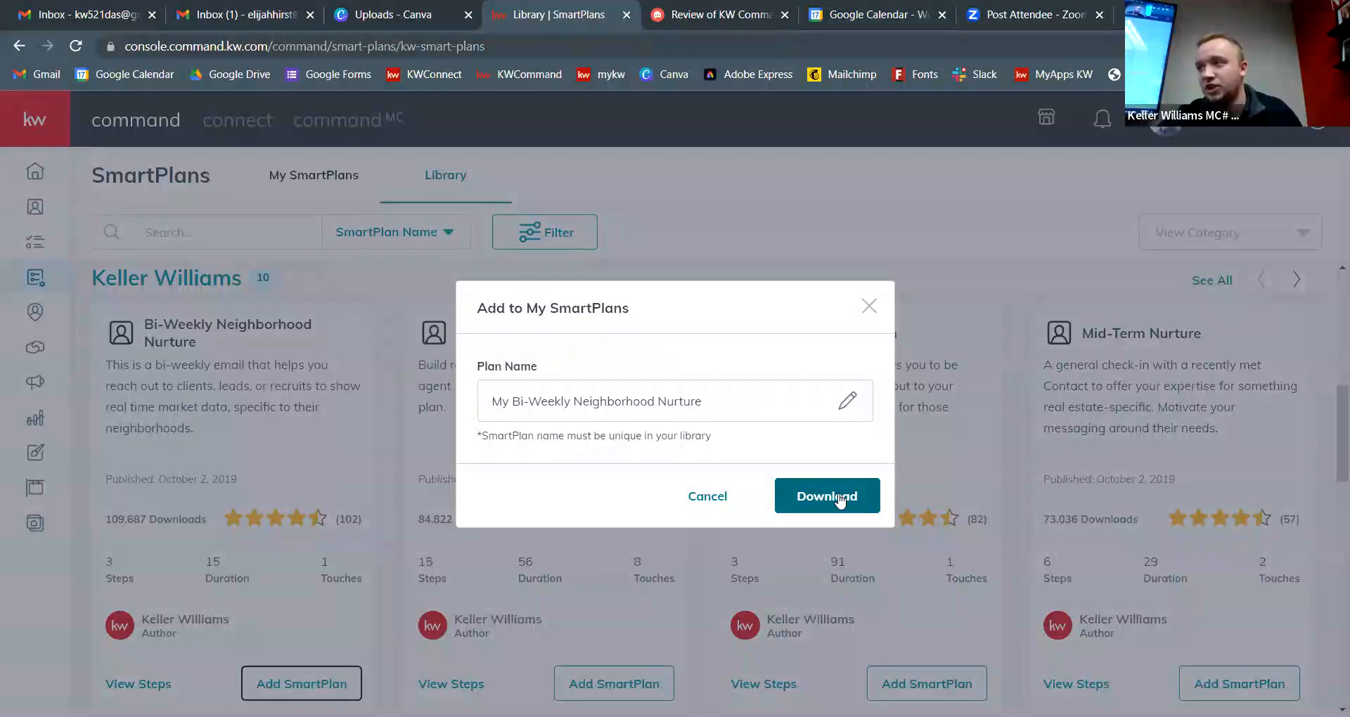
{"action": "left_click", "coordinate": [839, 498]}
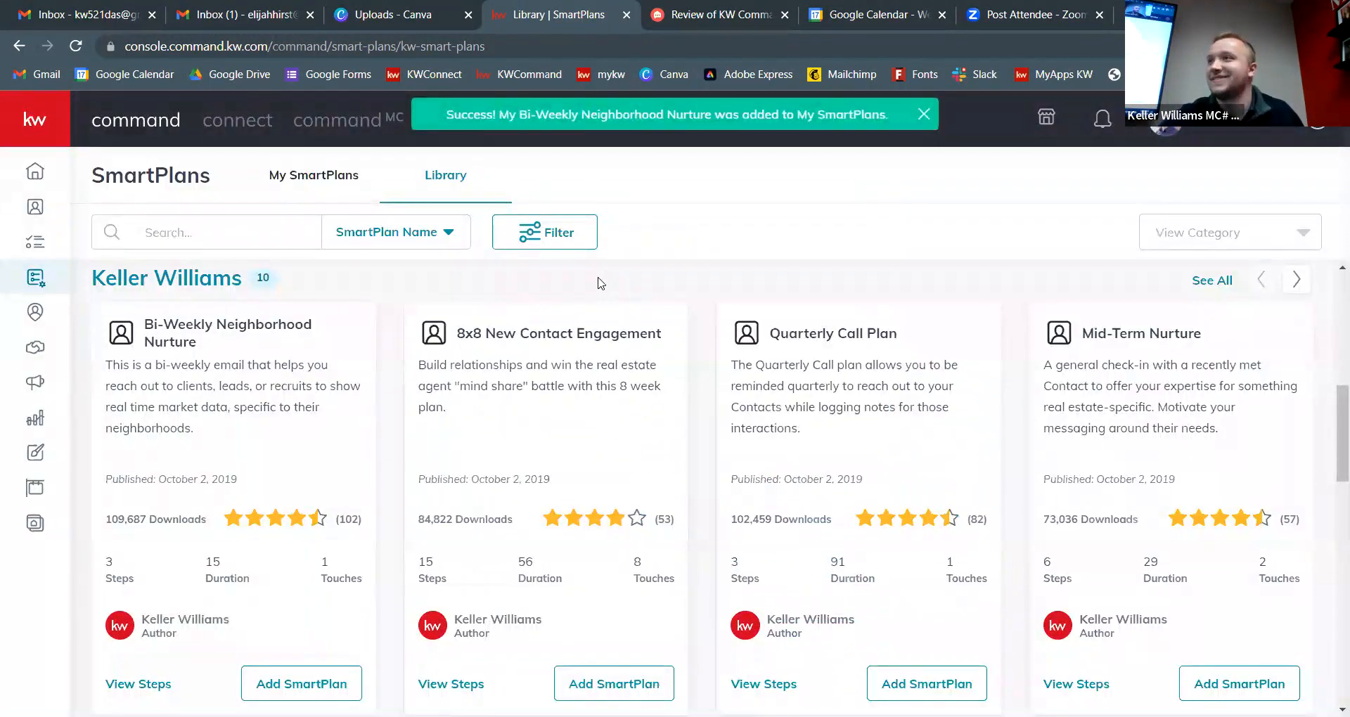
{"action": "left_click", "coordinate": [335, 175]}
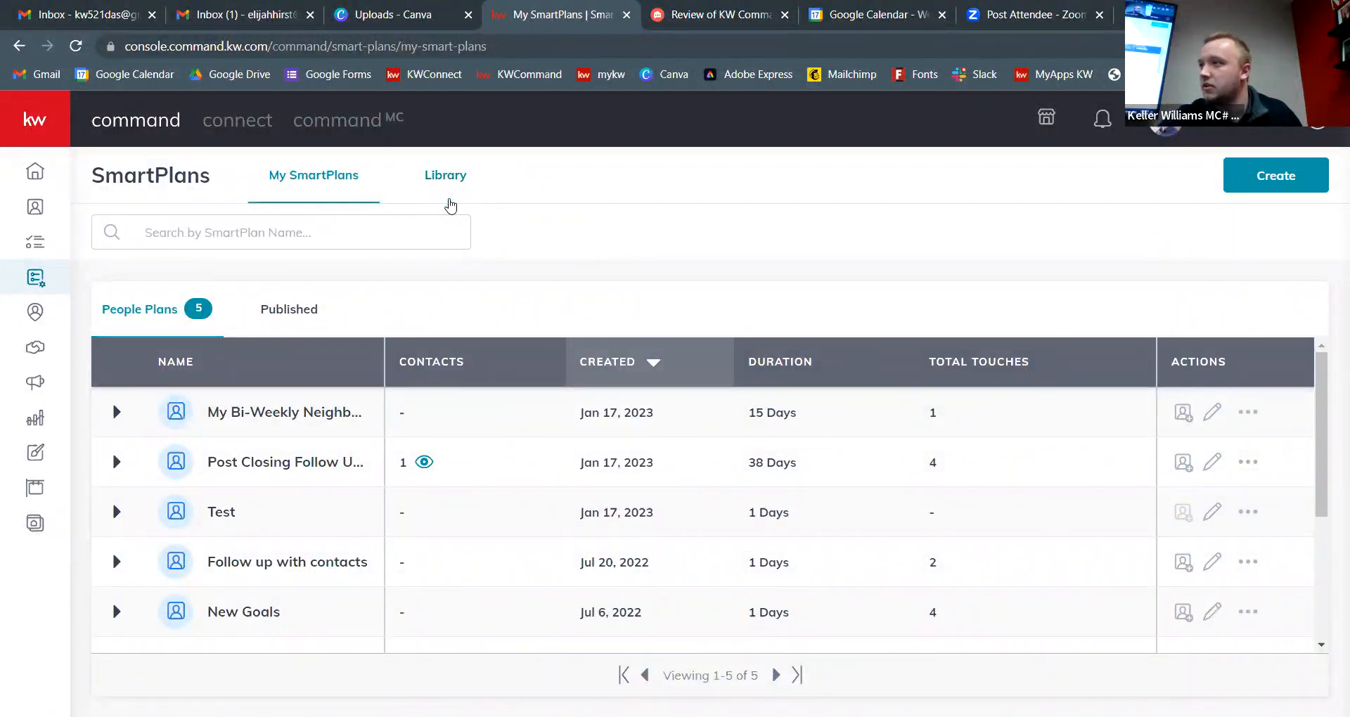
{"action": "left_click", "coordinate": [450, 204]}
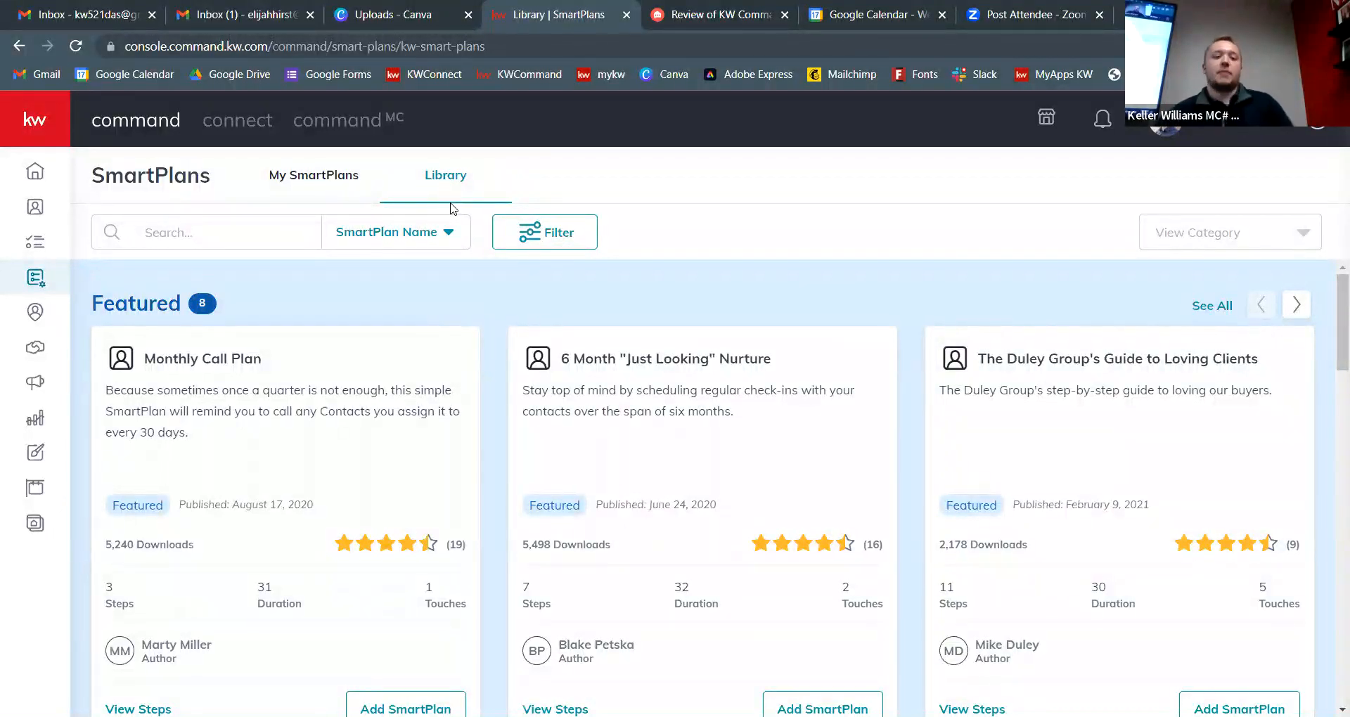
{"action": "left_click", "coordinate": [323, 176]}
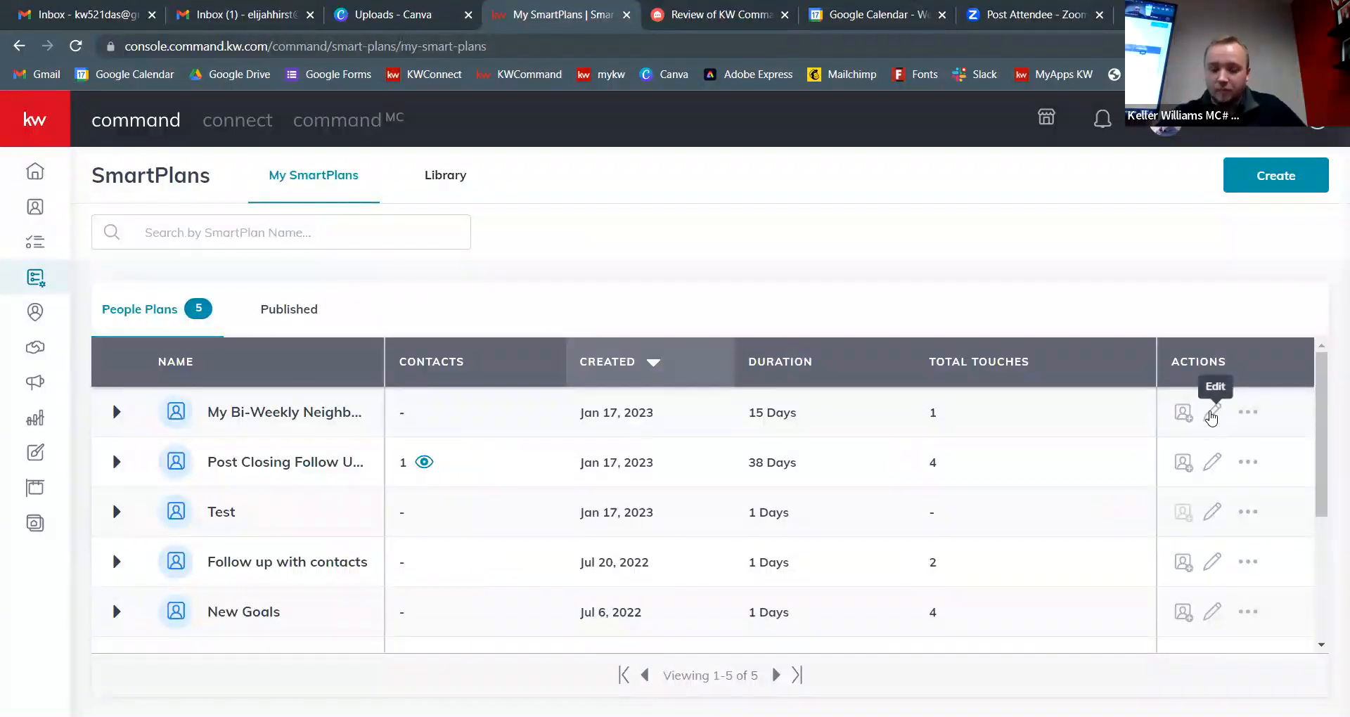
Step: Open My Bi-Weekly Neighborhood Nurture for editing and start adding a trigger event
{"action": "left_click", "coordinate": [1211, 415]}
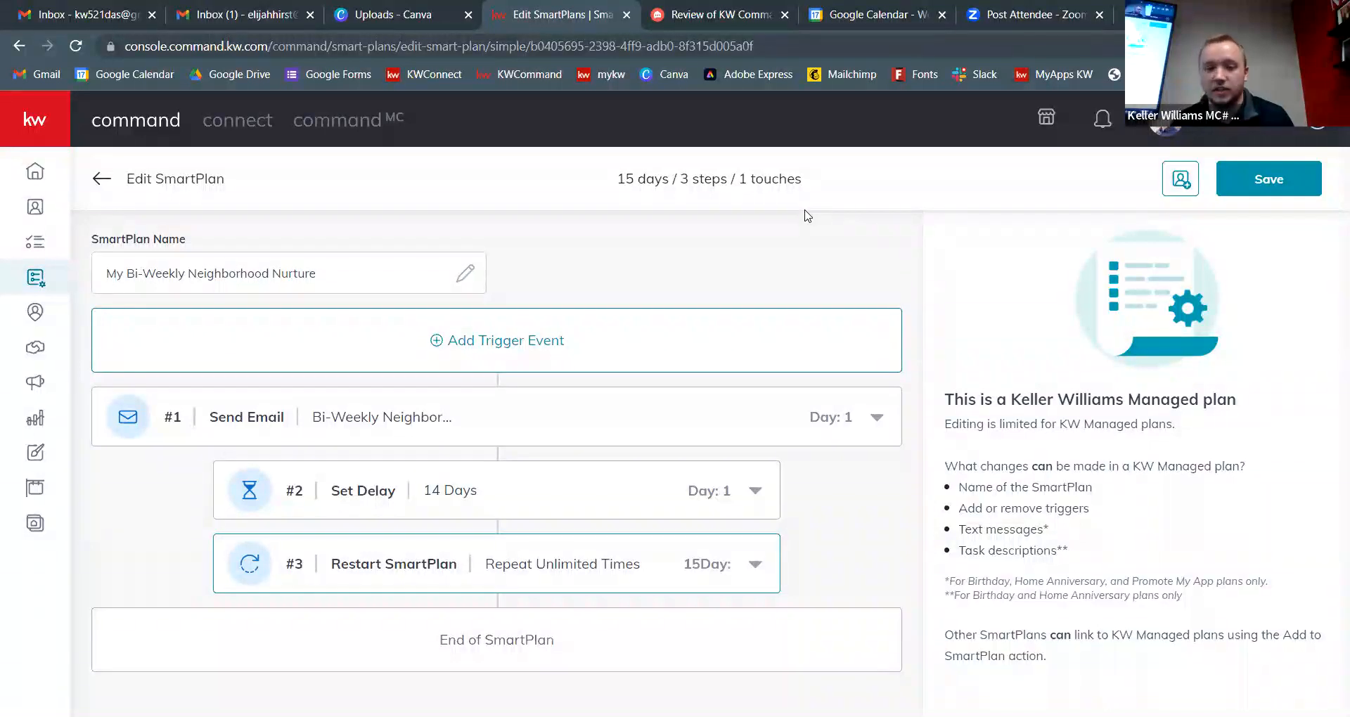
{"action": "left_click", "coordinate": [527, 344]}
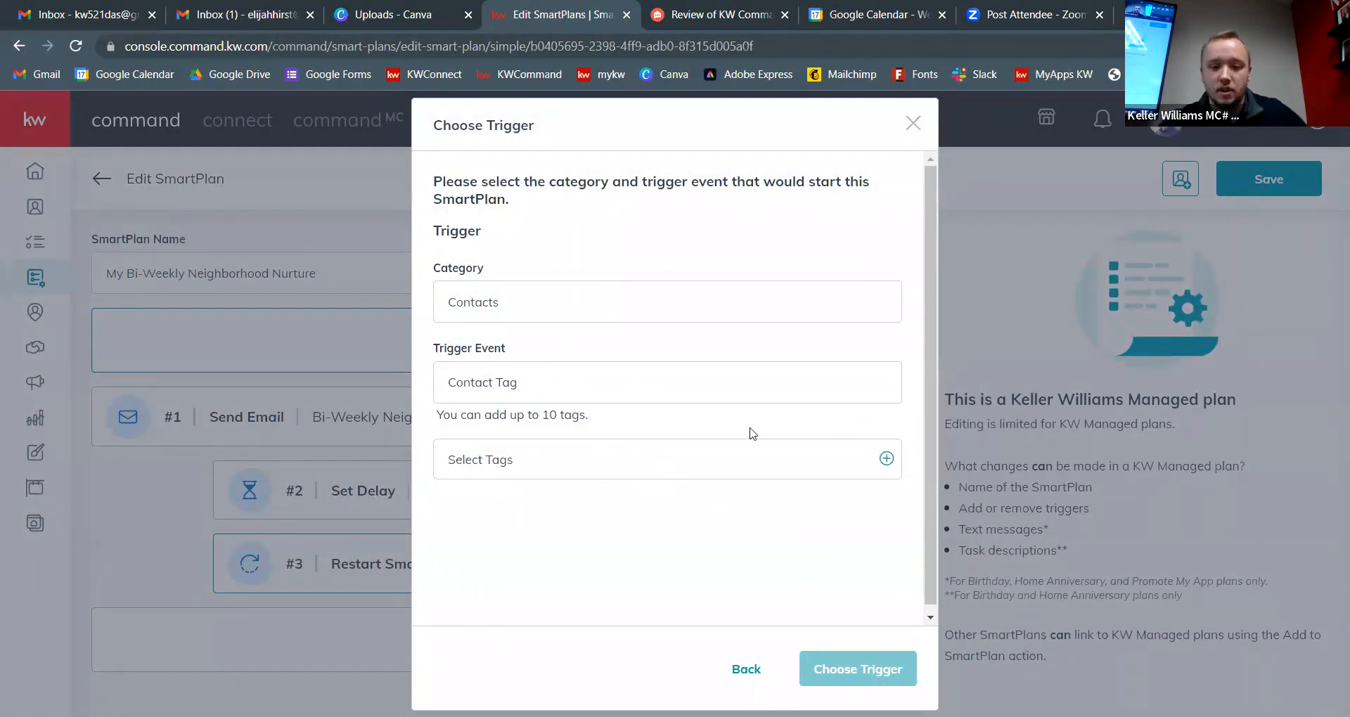
Step: Choose the Neighborhood Nurture tag as the trigger for My Bi-Weekly Neighborhood Nurture and confirm it
{"action": "left_click", "coordinate": [887, 460]}
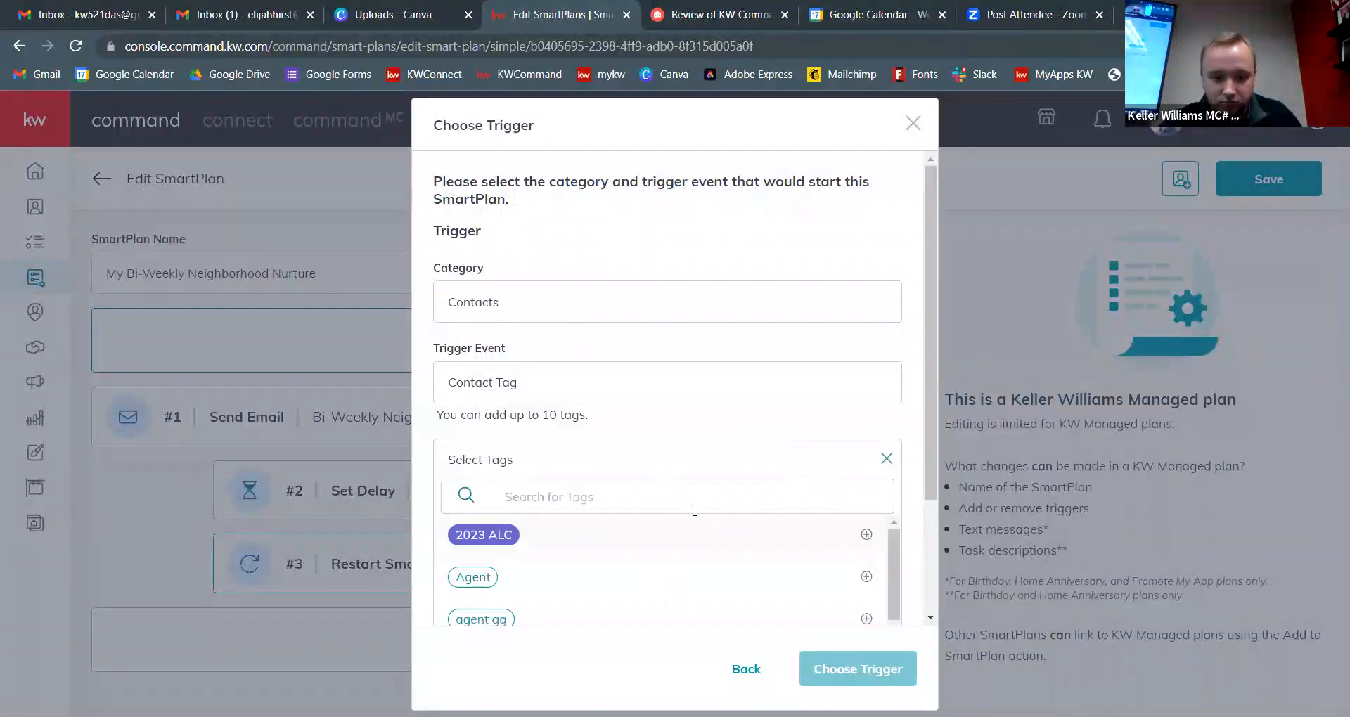
{"action": "scroll", "coordinate": [731, 421], "scroll_direction": "down", "scroll_amount": 4}
{"action": "scroll", "coordinate": [700, 434], "scroll_direction": "down", "scroll_amount": 10}
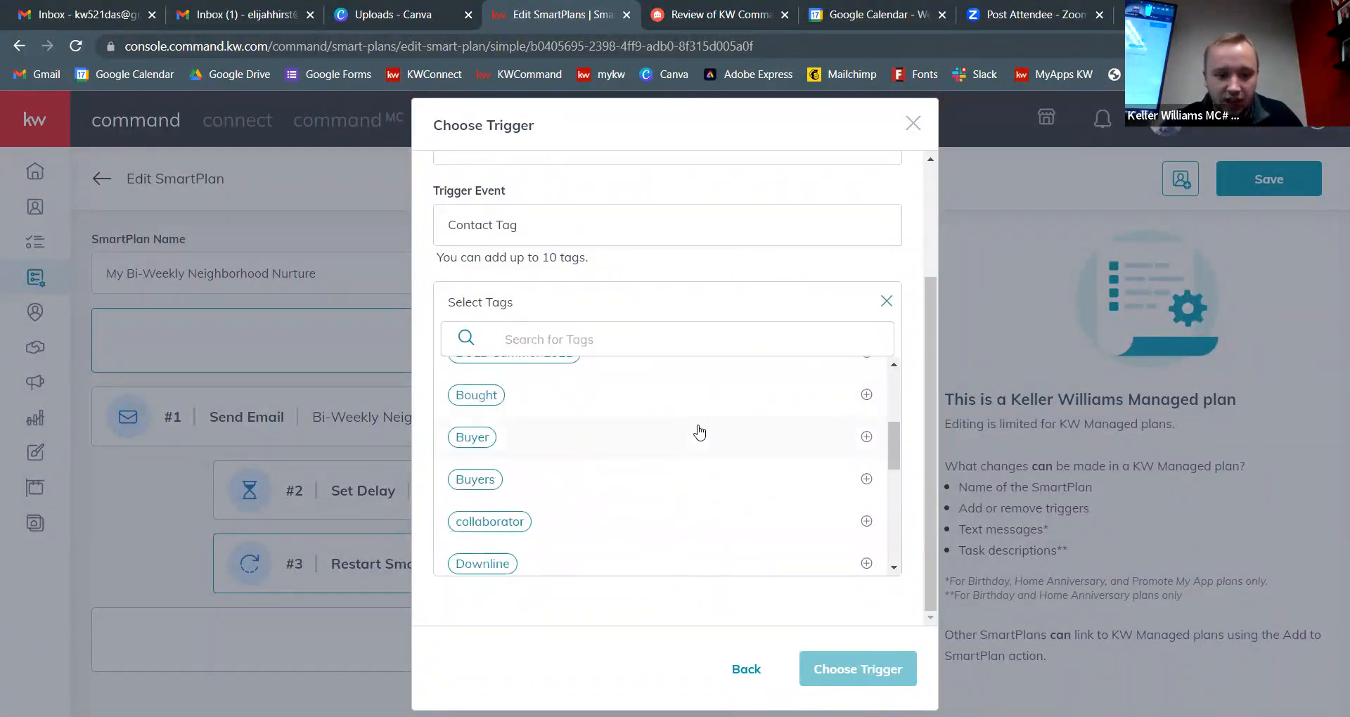
{"action": "scroll", "coordinate": [702, 431], "scroll_direction": "down", "scroll_amount": 4}
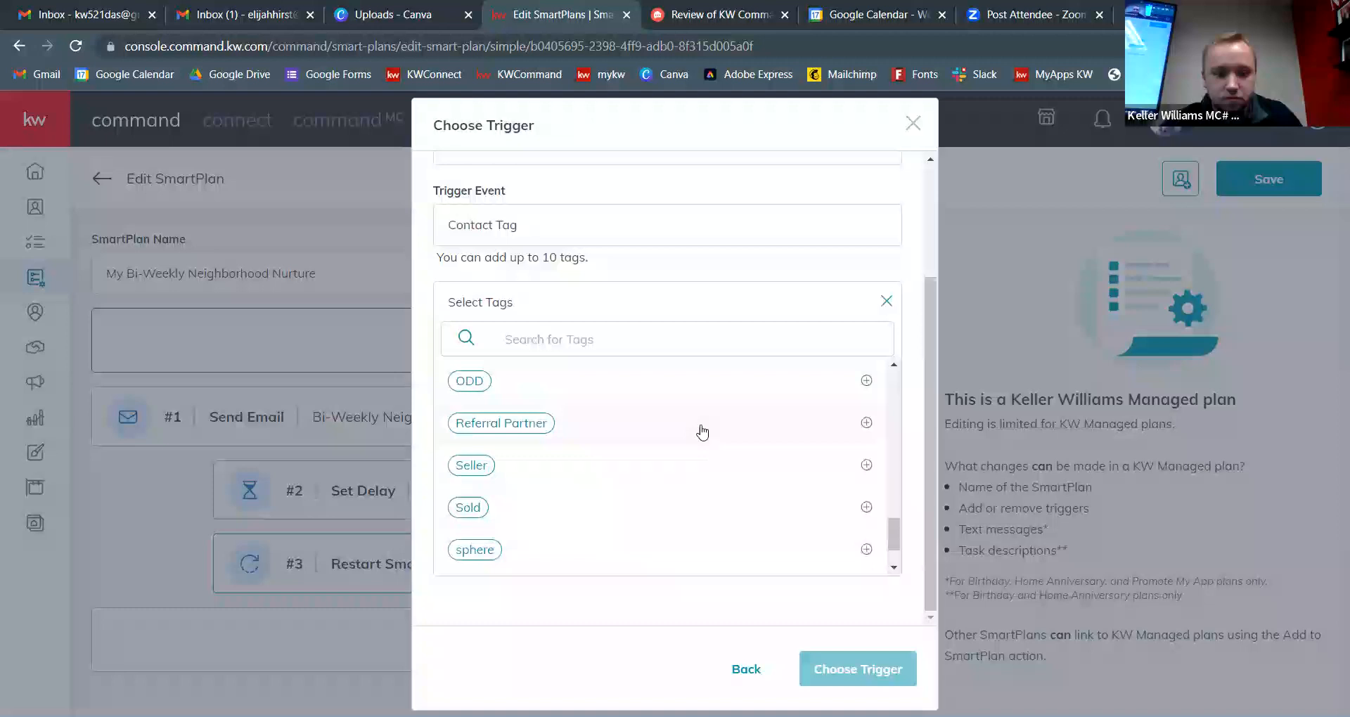
{"action": "scroll", "coordinate": [700, 450], "scroll_direction": "up", "scroll_amount": 3}
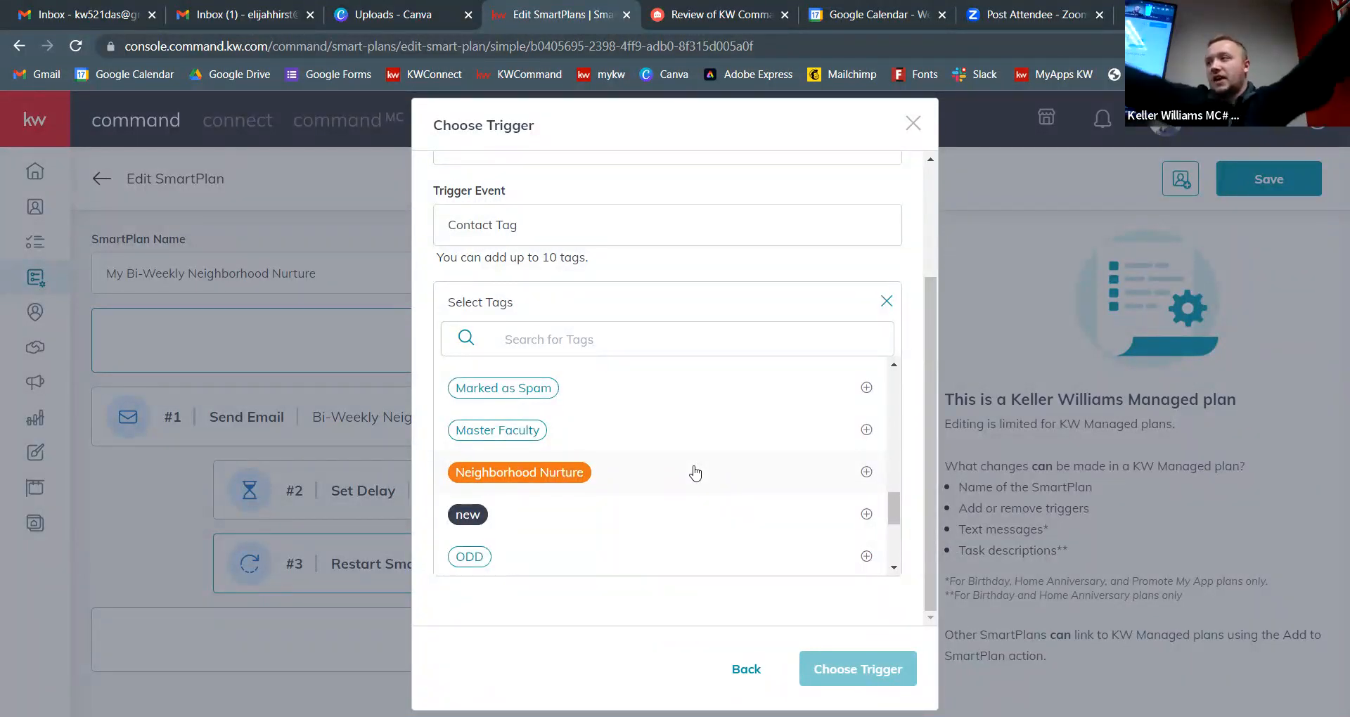
{"action": "left_click", "coordinate": [686, 462]}
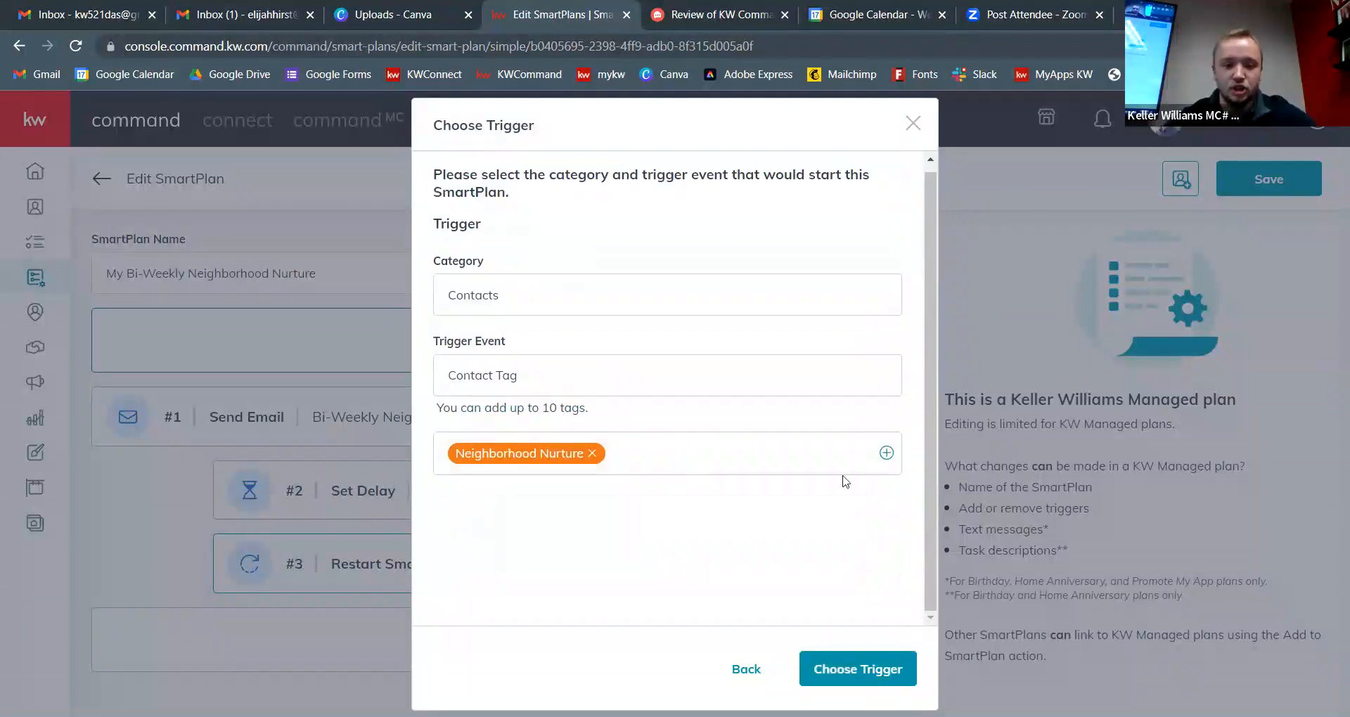
{"action": "left_click", "coordinate": [893, 669]}
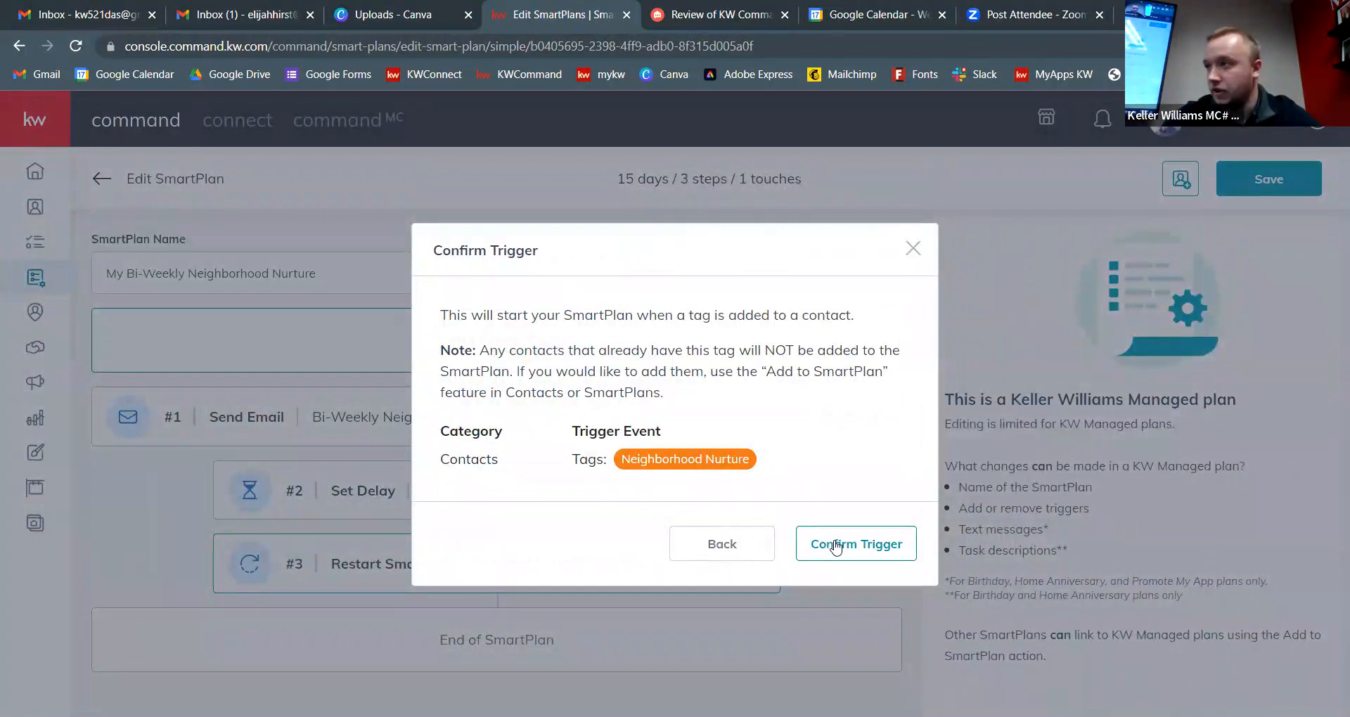
{"action": "left_click", "coordinate": [835, 546]}
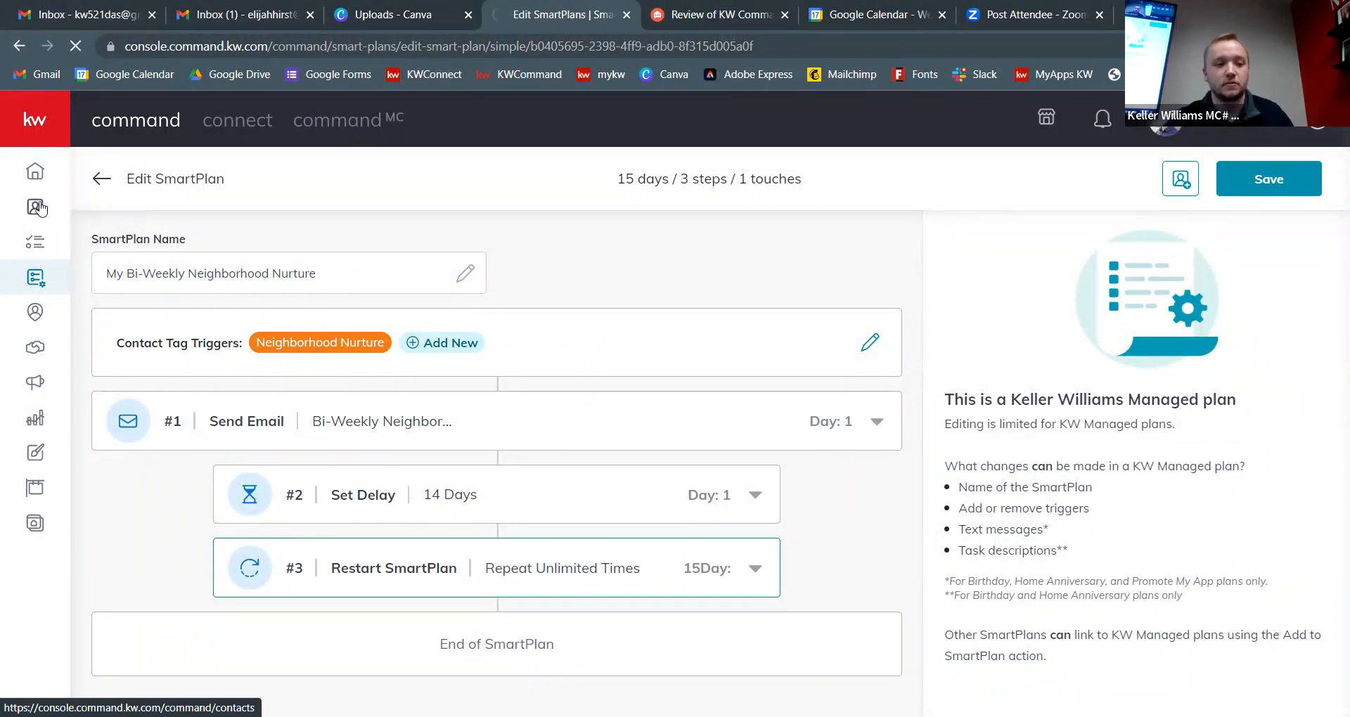
{"action": "left_click", "coordinate": [38, 208]}
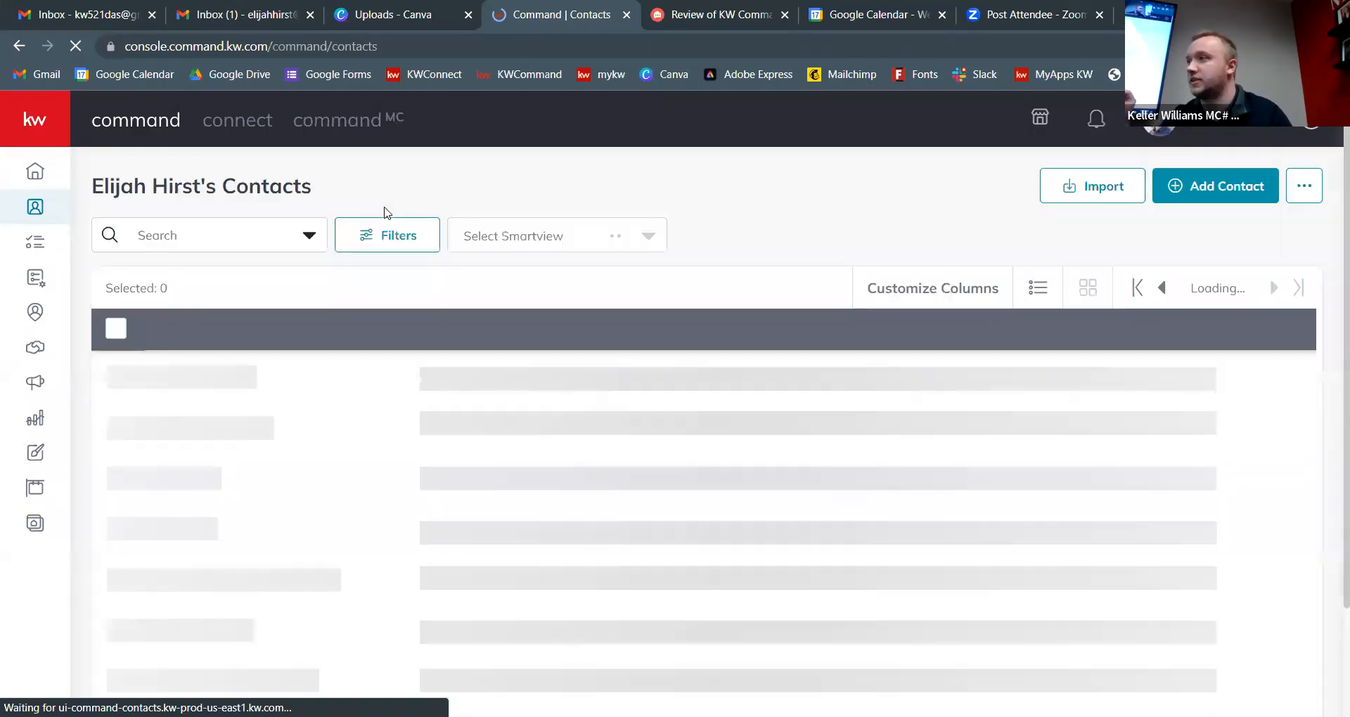
Step: Search the contacts list for the demo contact and open it for editing
{"action": "left_click", "coordinate": [176, 237]}
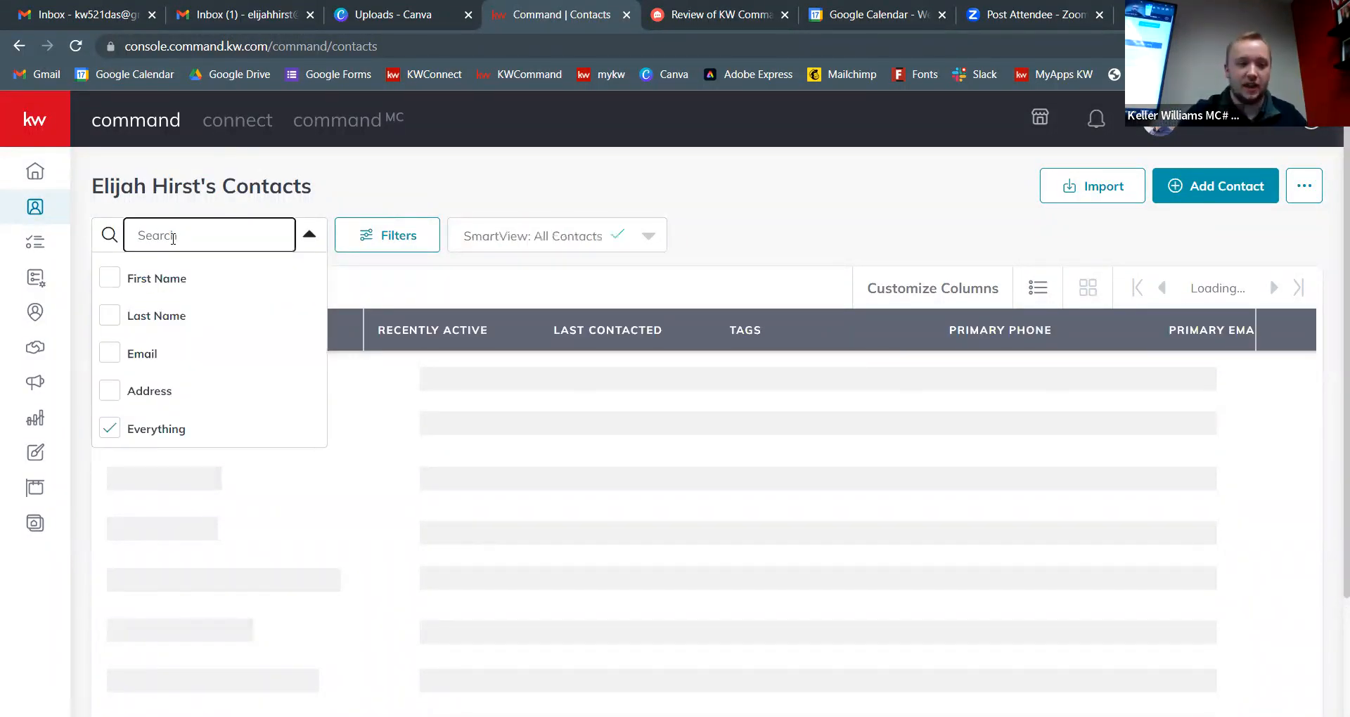
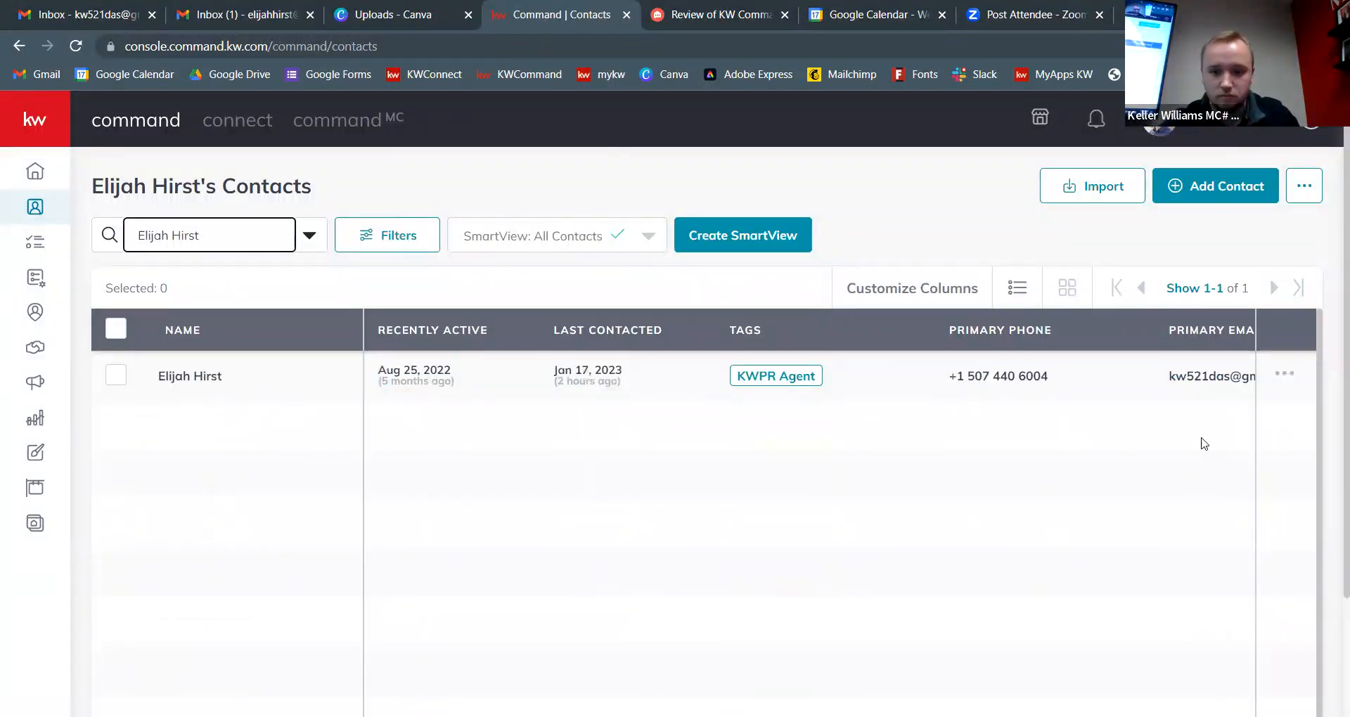
{"action": "left_click", "coordinate": [1284, 374]}
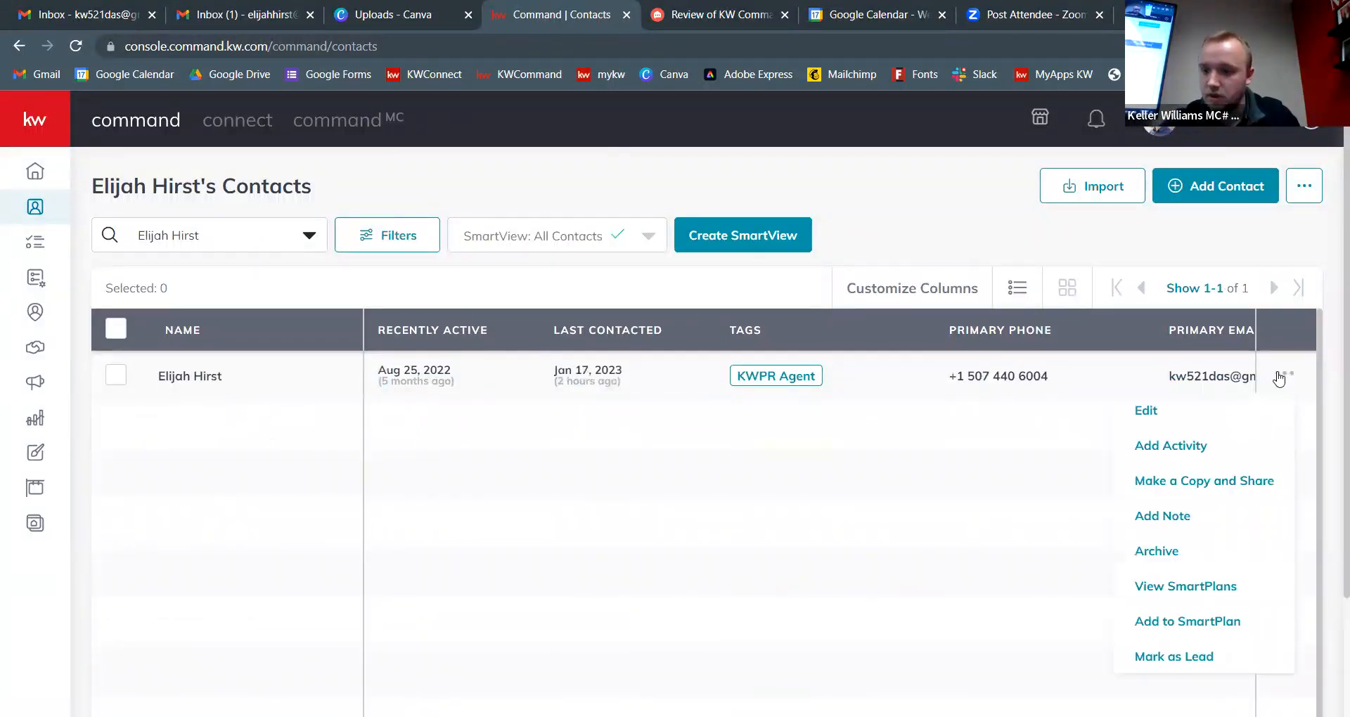
{"action": "left_click", "coordinate": [1178, 414]}
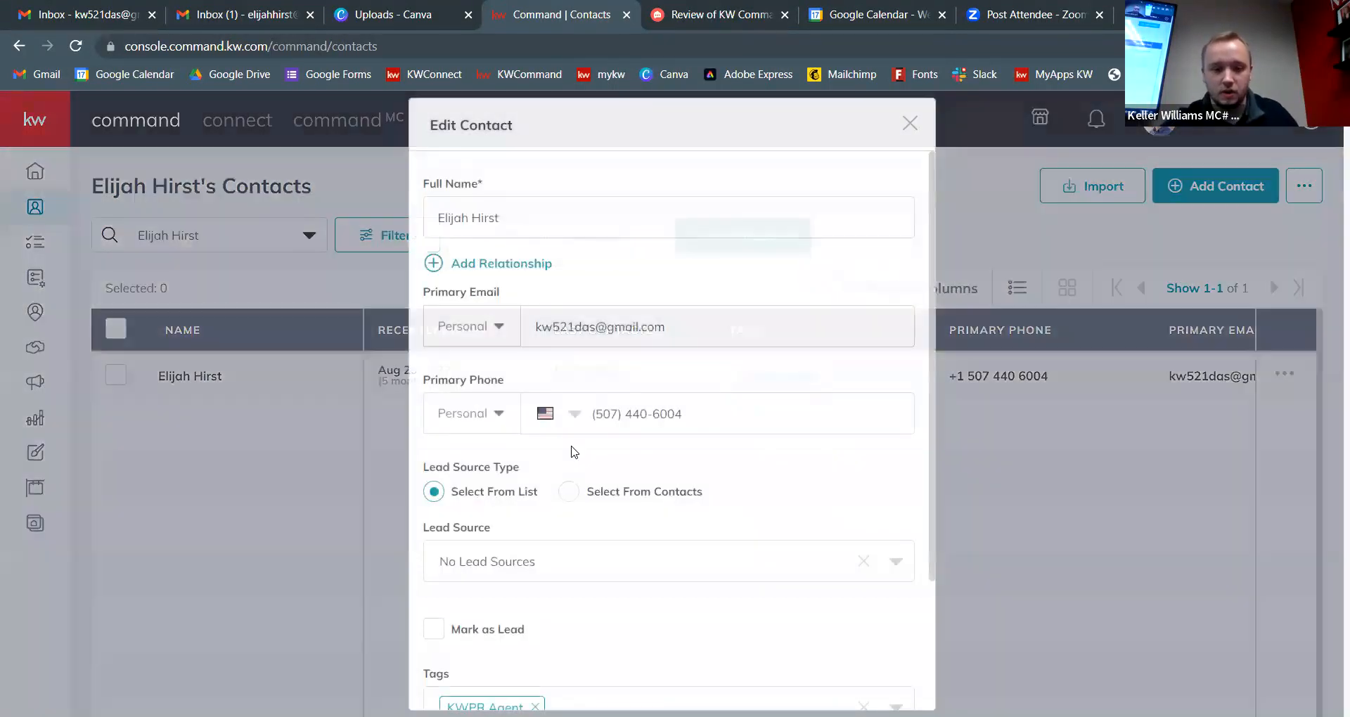
Step: Add the Neighborhood Nurture tag to the contact and save it
{"action": "scroll", "coordinate": [576, 507], "scroll_direction": "down", "scroll_amount": 3}
{"action": "left_click", "coordinate": [896, 542]}
{"action": "scroll", "coordinate": [621, 607], "scroll_direction": "down", "scroll_amount": 5}
{"action": "scroll", "coordinate": [622, 609], "scroll_direction": "down", "scroll_amount": 8}
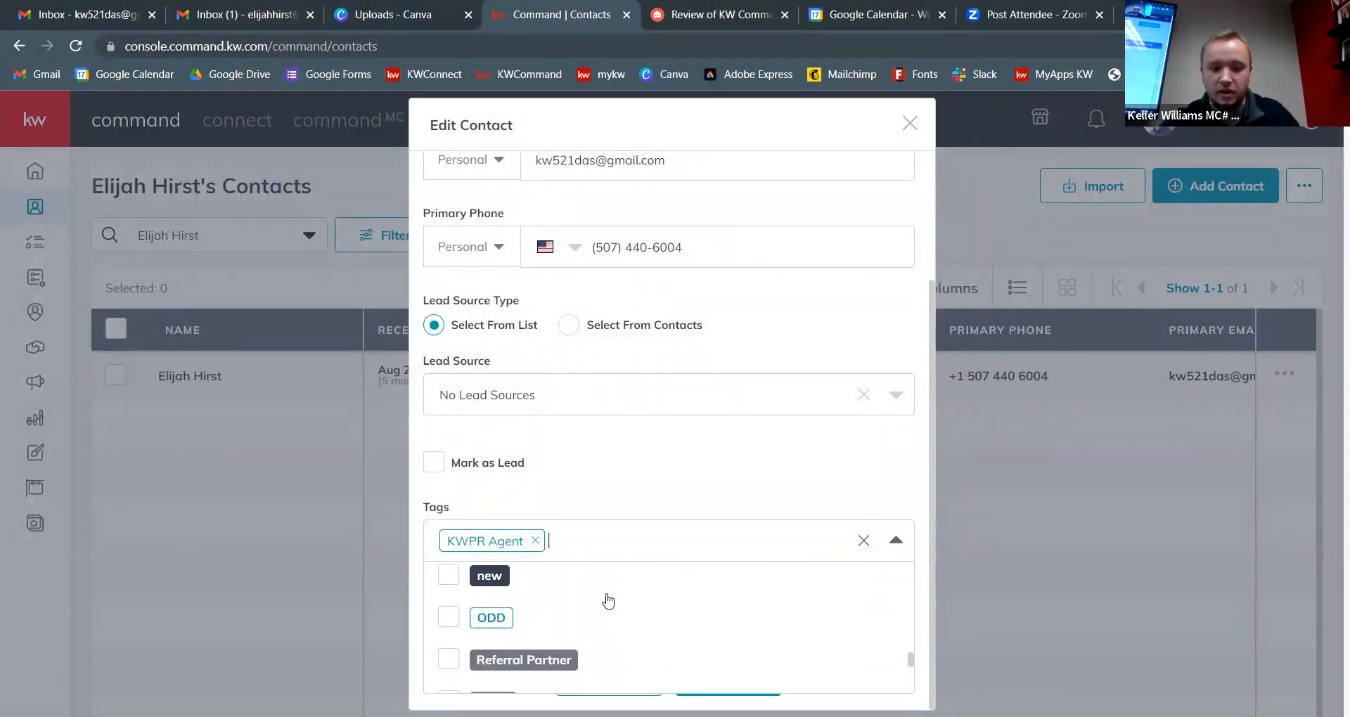
{"action": "scroll", "coordinate": [608, 601], "scroll_direction": "up", "scroll_amount": 2}
{"action": "left_click", "coordinate": [562, 624]}
{"action": "left_click", "coordinate": [679, 482]}
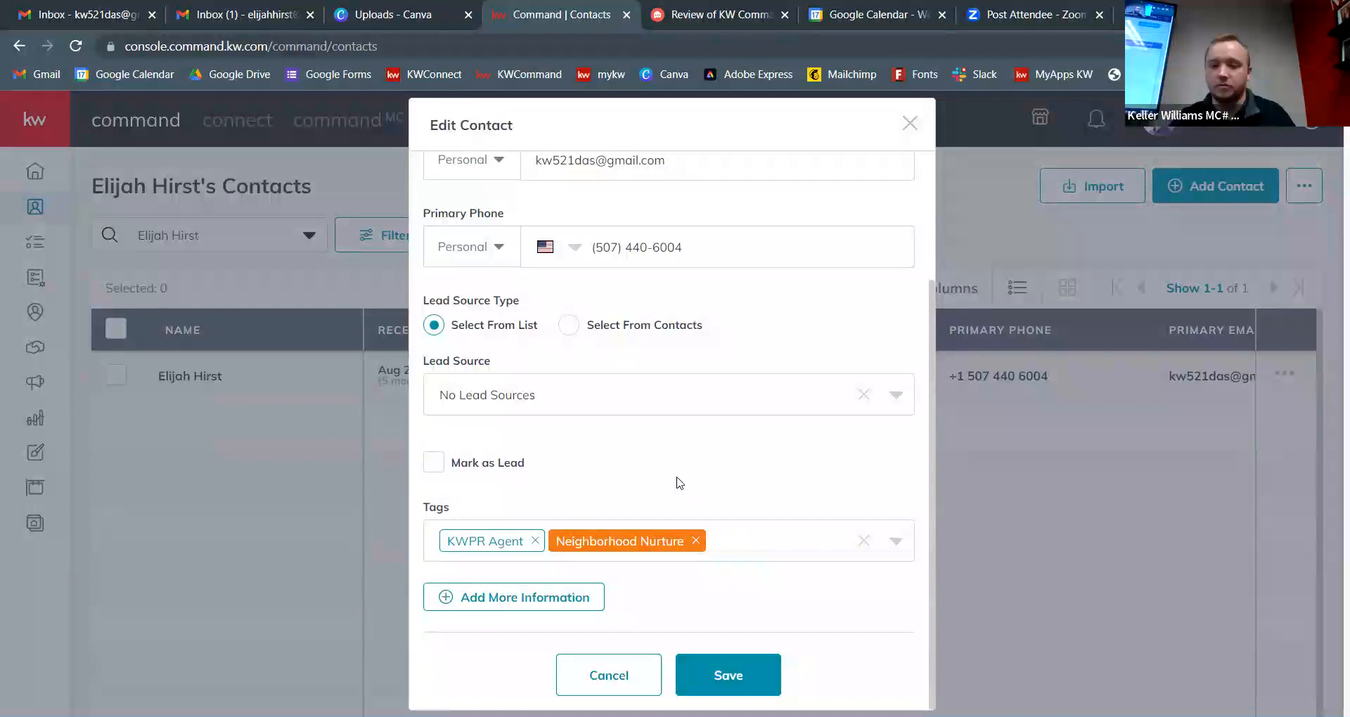
{"action": "left_click", "coordinate": [763, 679]}
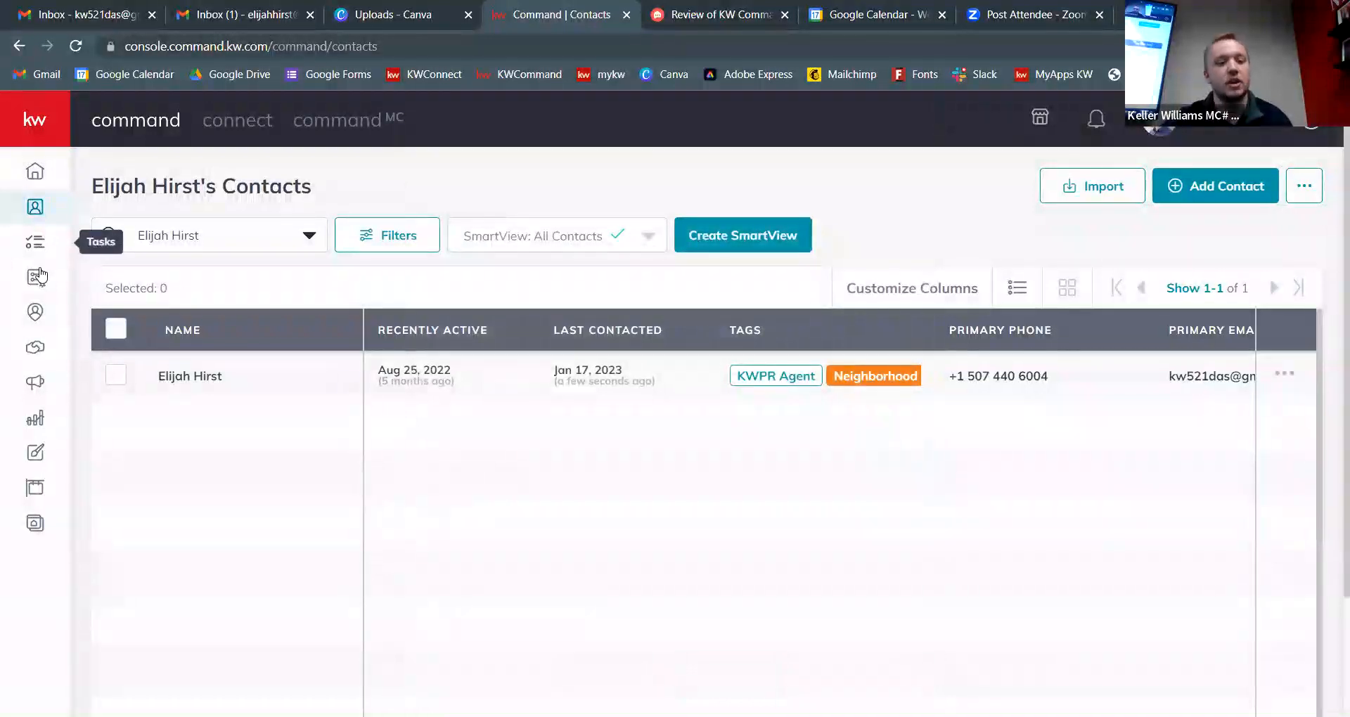
{"action": "left_click", "coordinate": [37, 279]}
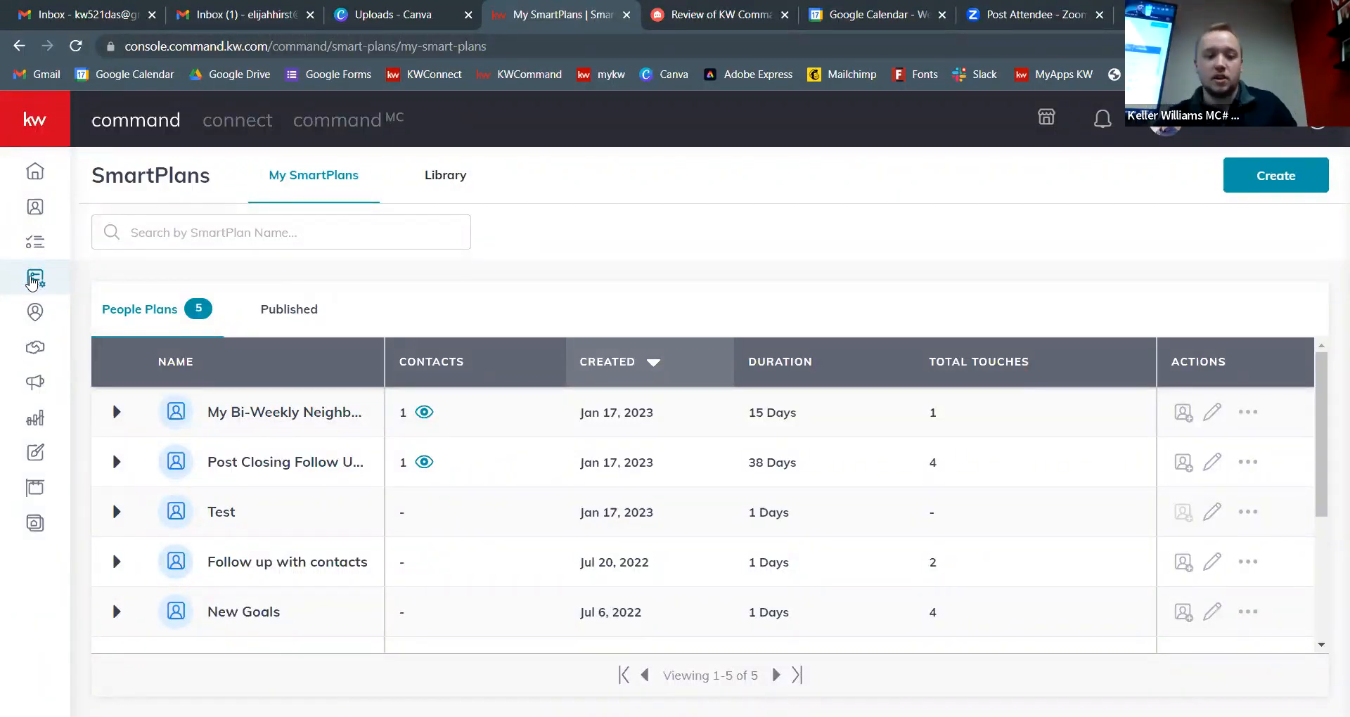
{"action": "left_click", "coordinate": [426, 413]}
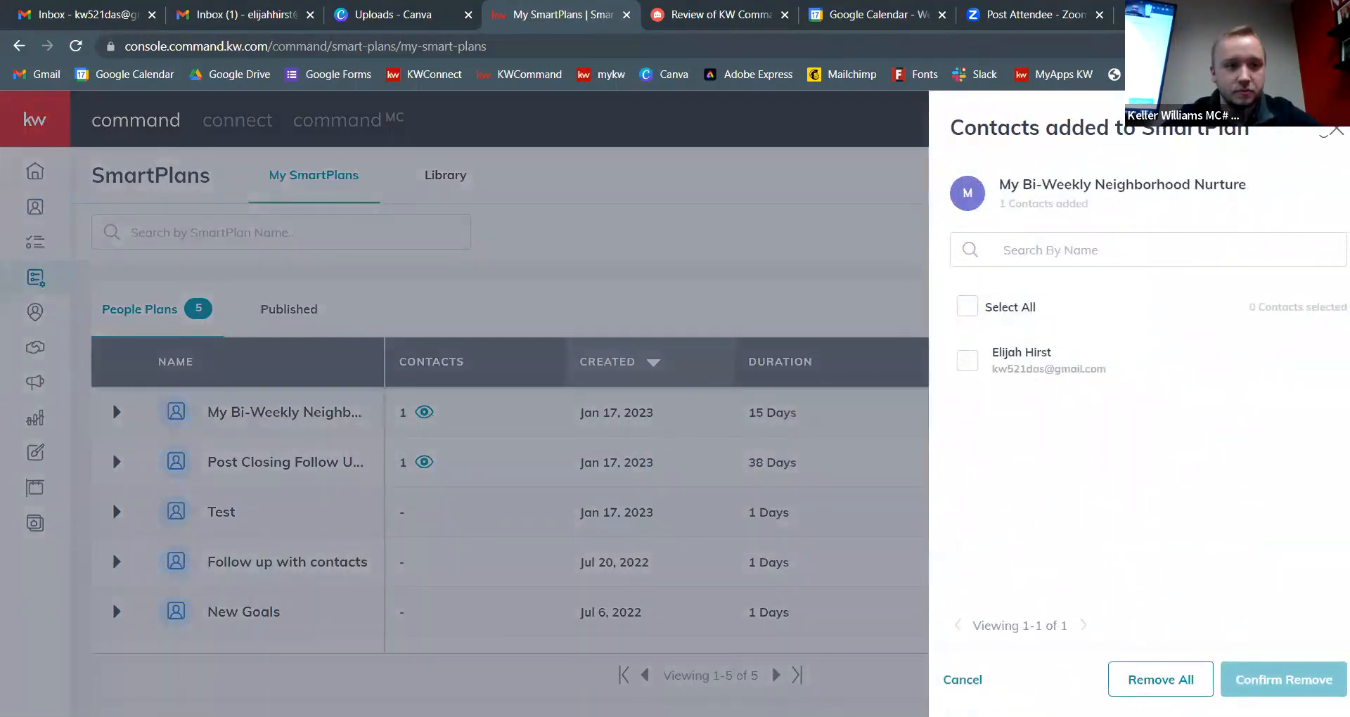
{"action": "left_click", "coordinate": [1336, 131]}
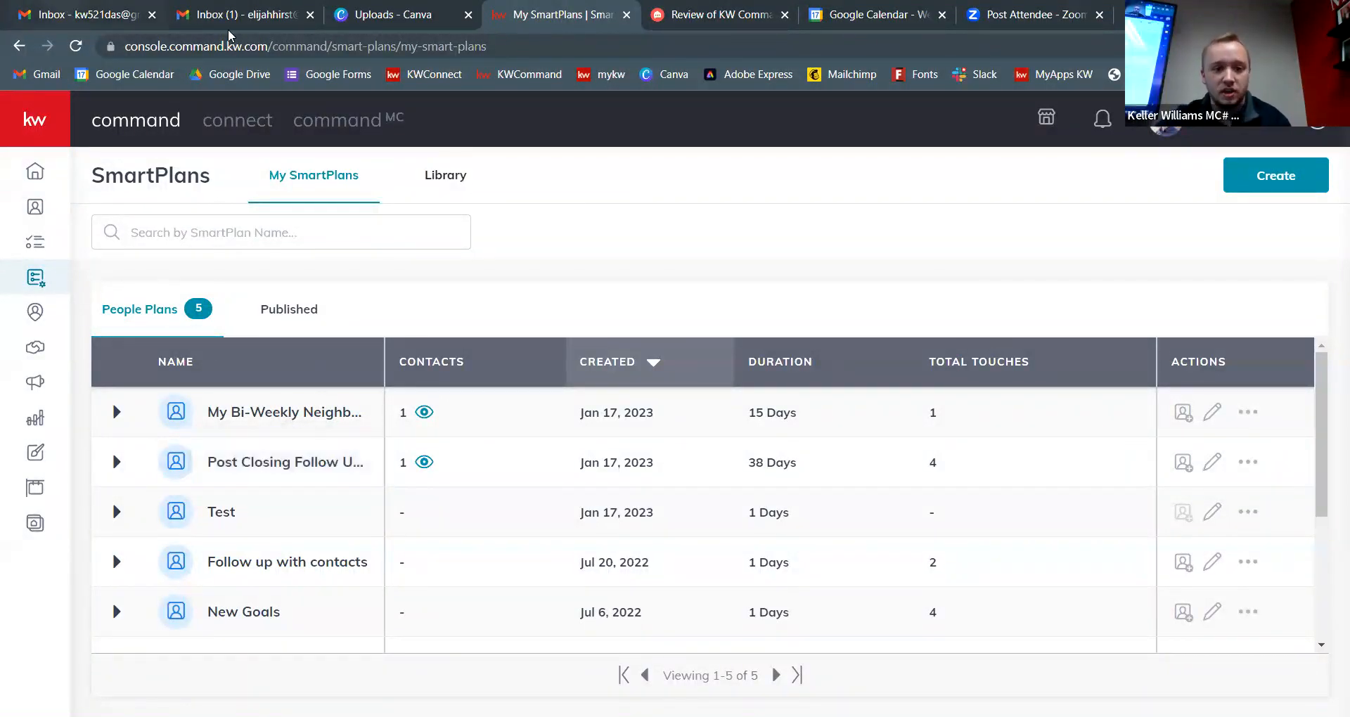
{"action": "left_click", "coordinate": [105, 16]}
Step: Refresh the Gmail inbox and open the Bi-Weekly Neighborhood Update email
{"action": "left_click", "coordinate": [362, 171]}
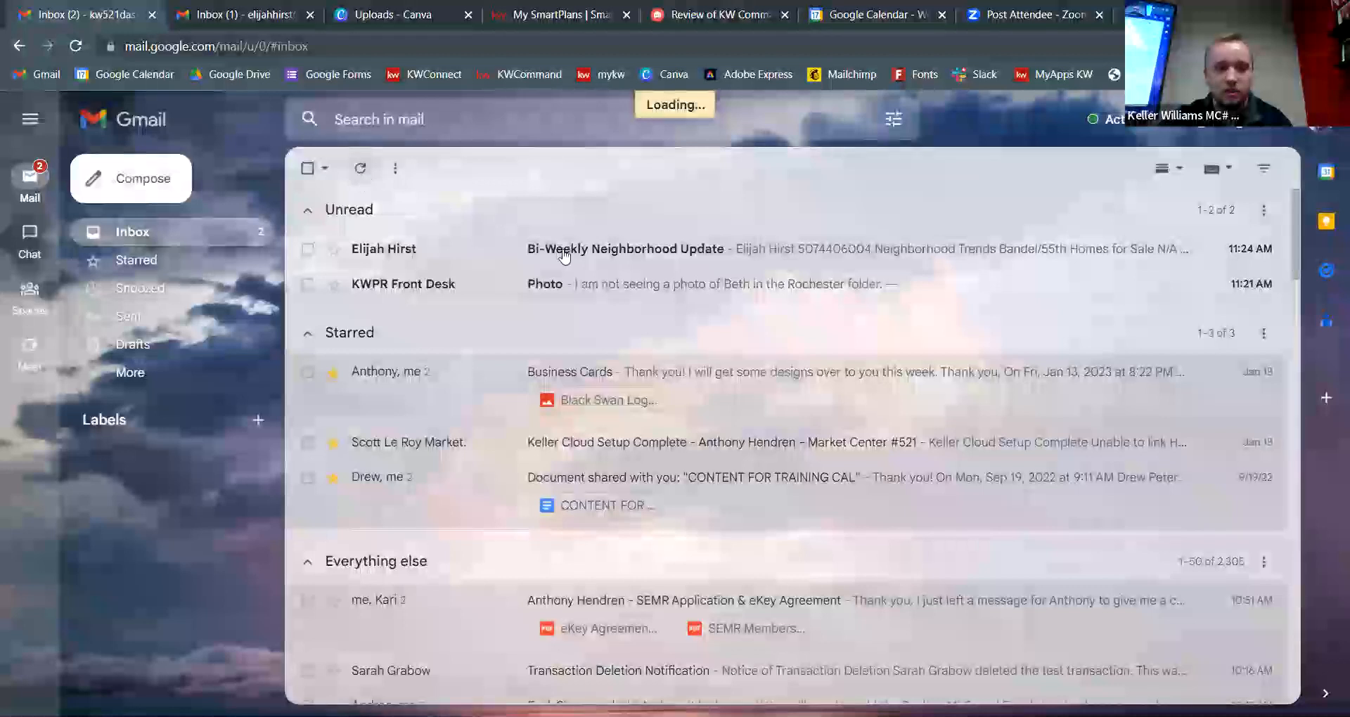
{"action": "left_click", "coordinate": [632, 261]}
{"action": "scroll", "coordinate": [962, 417], "scroll_direction": "down", "scroll_amount": 1}
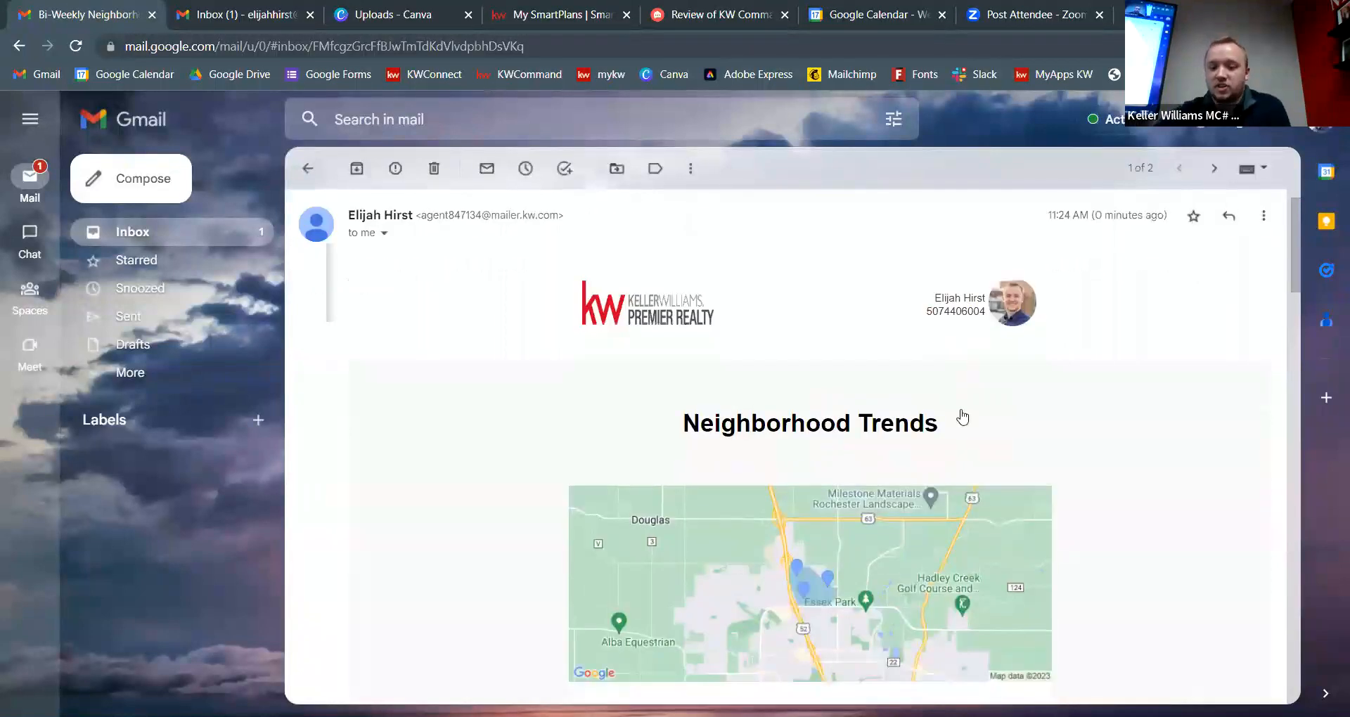
{"action": "scroll", "coordinate": [962, 417], "scroll_direction": "down", "scroll_amount": 2}
{"action": "scroll", "coordinate": [1170, 415], "scroll_direction": "up", "scroll_amount": 1}
{"action": "scroll", "coordinate": [1170, 410], "scroll_direction": "down", "scroll_amount": 1}
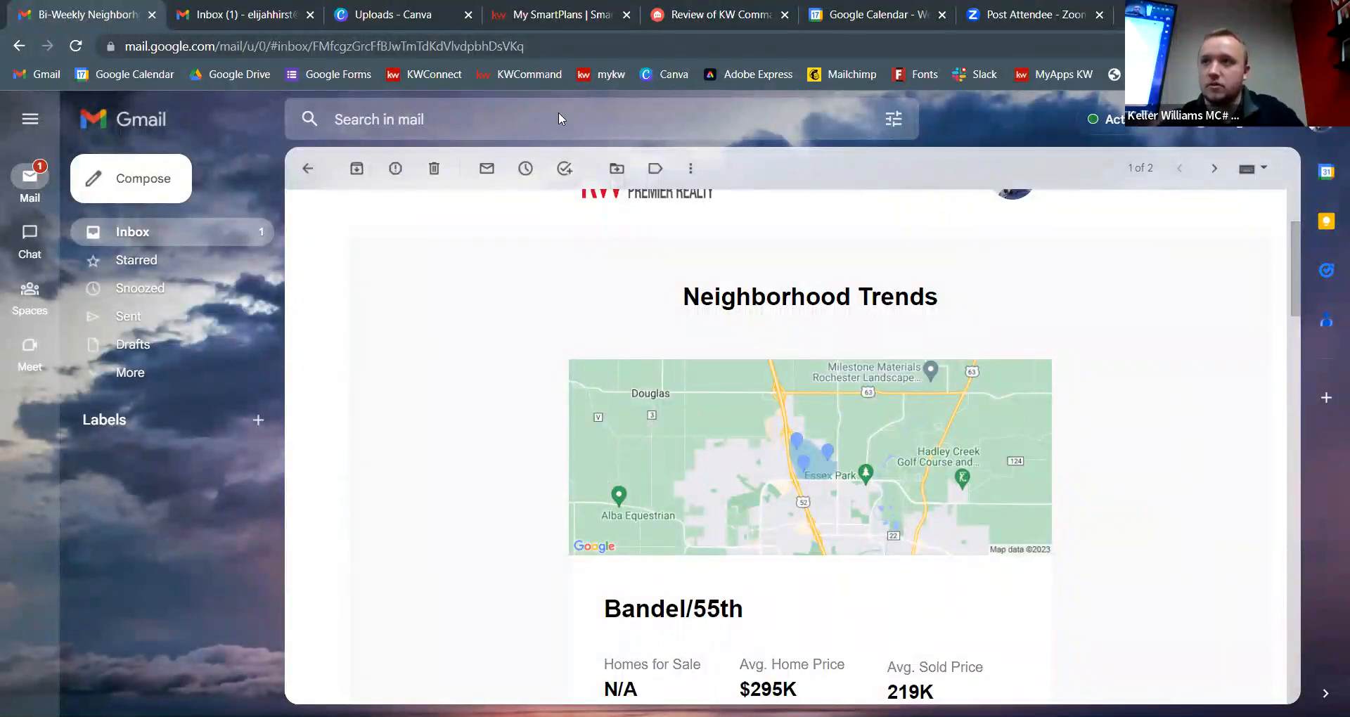
Step: Review the email's Neighborhood Trends for Bandel/55th, Listing Activity and signature
{"action": "scroll", "coordinate": [686, 338], "scroll_direction": "up", "scroll_amount": 3}
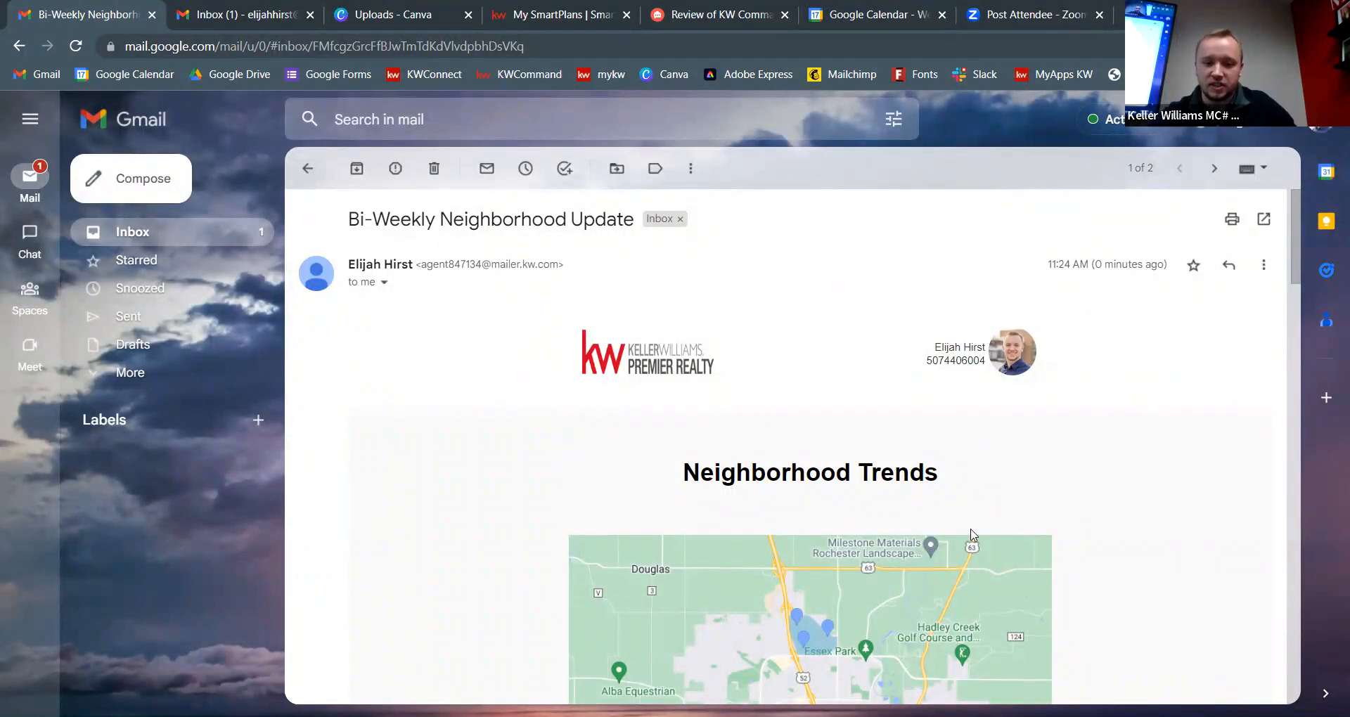
{"action": "scroll", "coordinate": [992, 508], "scroll_direction": "down", "scroll_amount": 3}
{"action": "scroll", "coordinate": [995, 508], "scroll_direction": "down", "scroll_amount": 1}
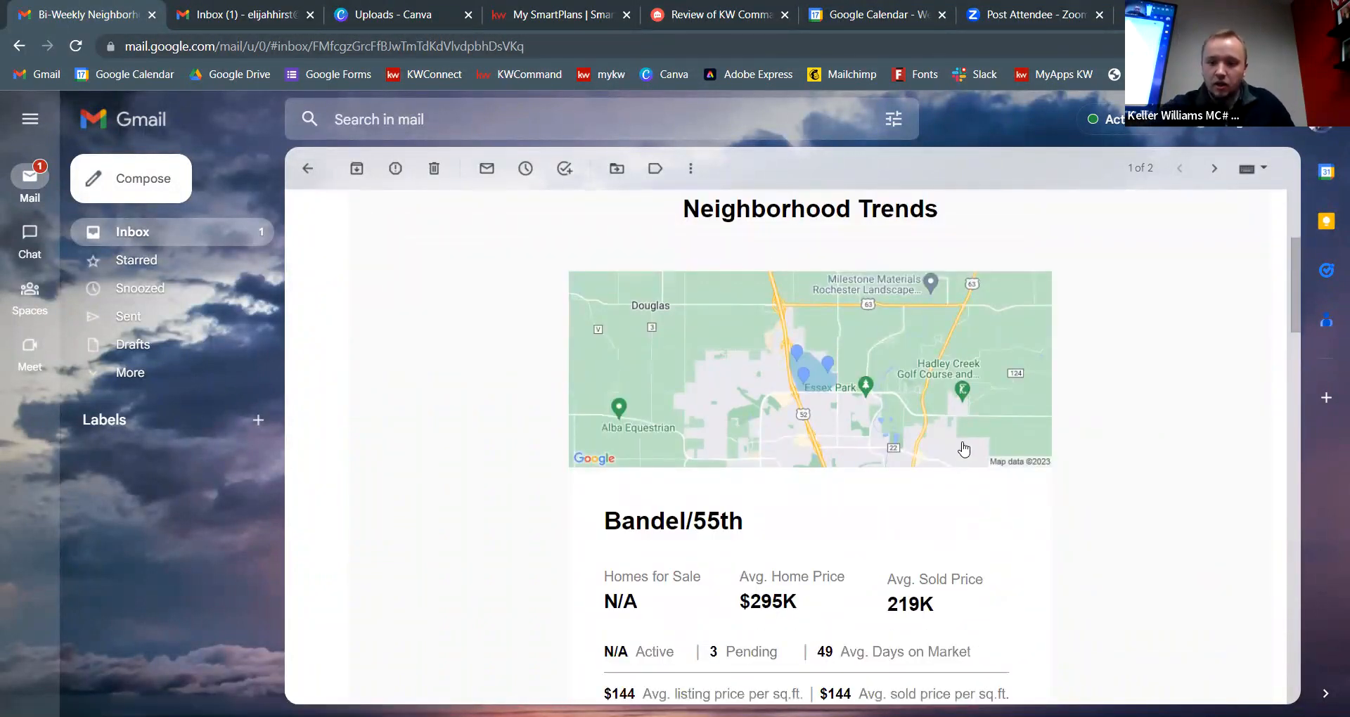
{"action": "scroll", "coordinate": [938, 410], "scroll_direction": "down", "scroll_amount": 3}
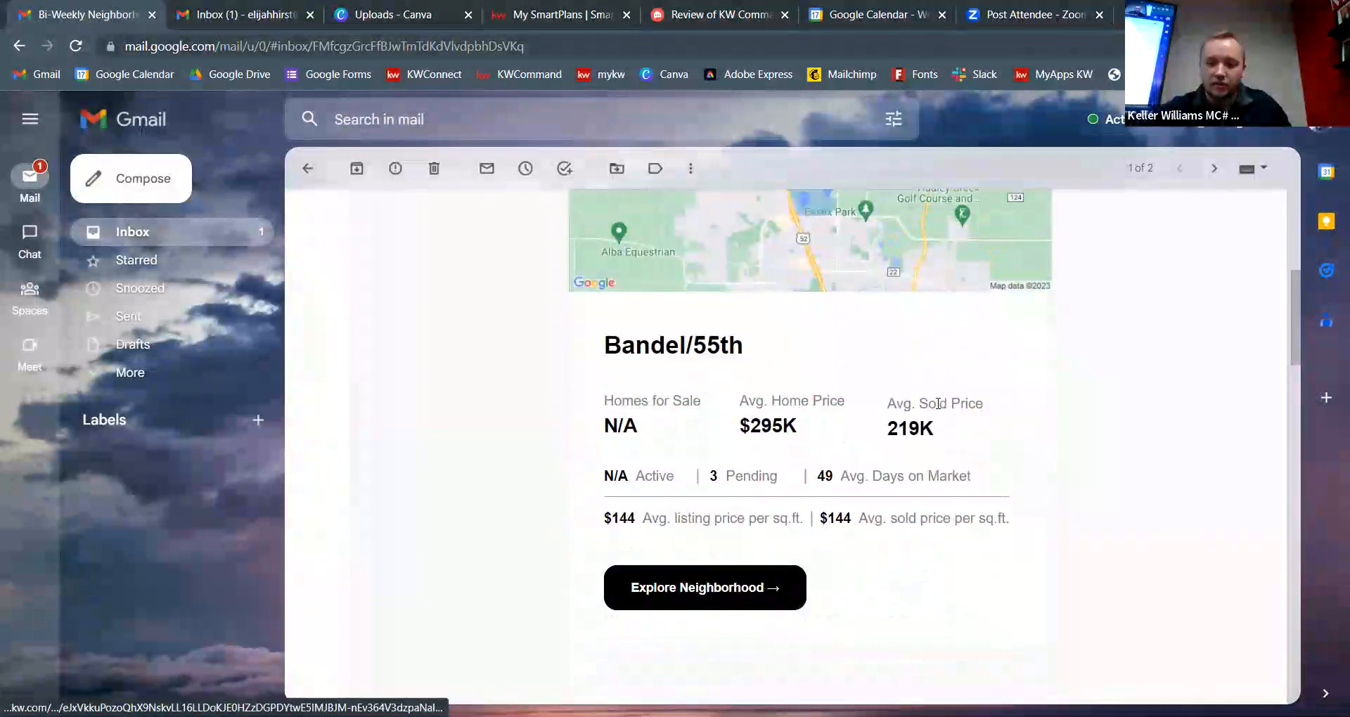
{"action": "scroll", "coordinate": [943, 411], "scroll_direction": "down", "scroll_amount": 5}
{"action": "scroll", "coordinate": [969, 435], "scroll_direction": "up", "scroll_amount": 15}
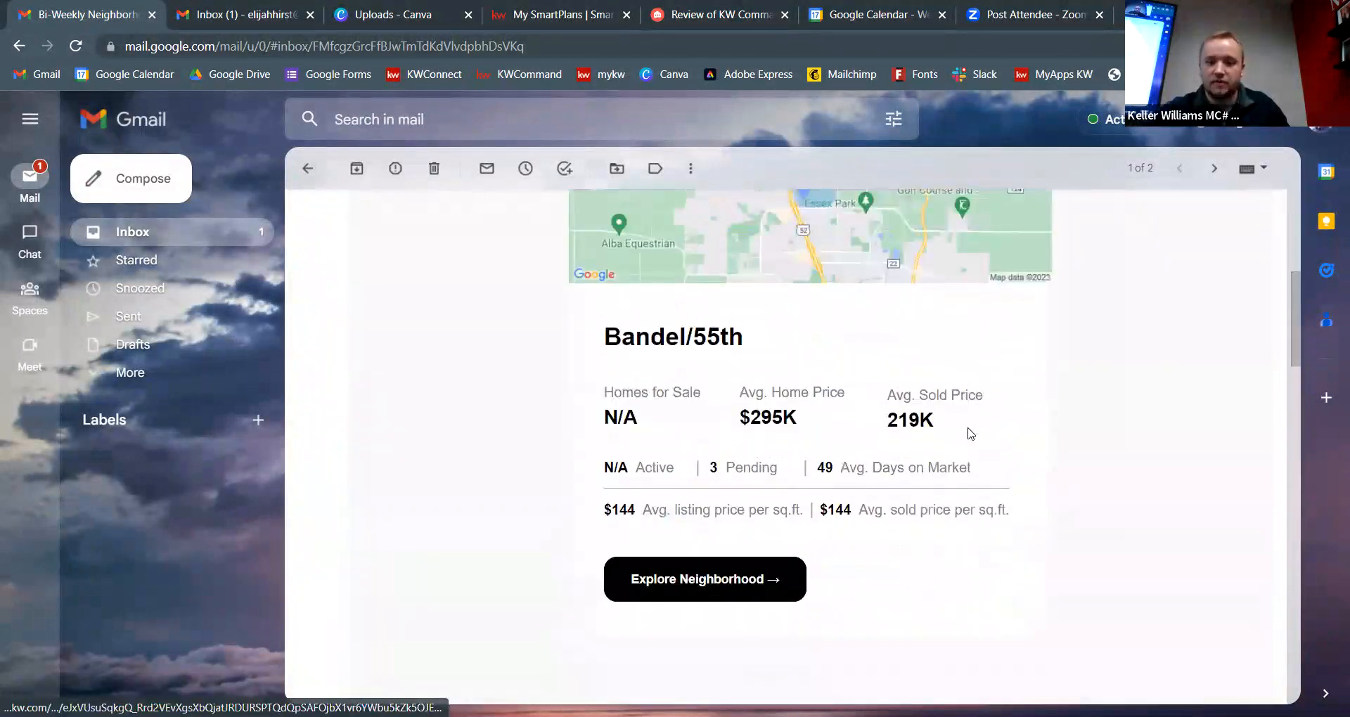
{"action": "scroll", "coordinate": [978, 430], "scroll_direction": "up", "scroll_amount": 2}
{"action": "scroll", "coordinate": [980, 429], "scroll_direction": "down", "scroll_amount": 20}
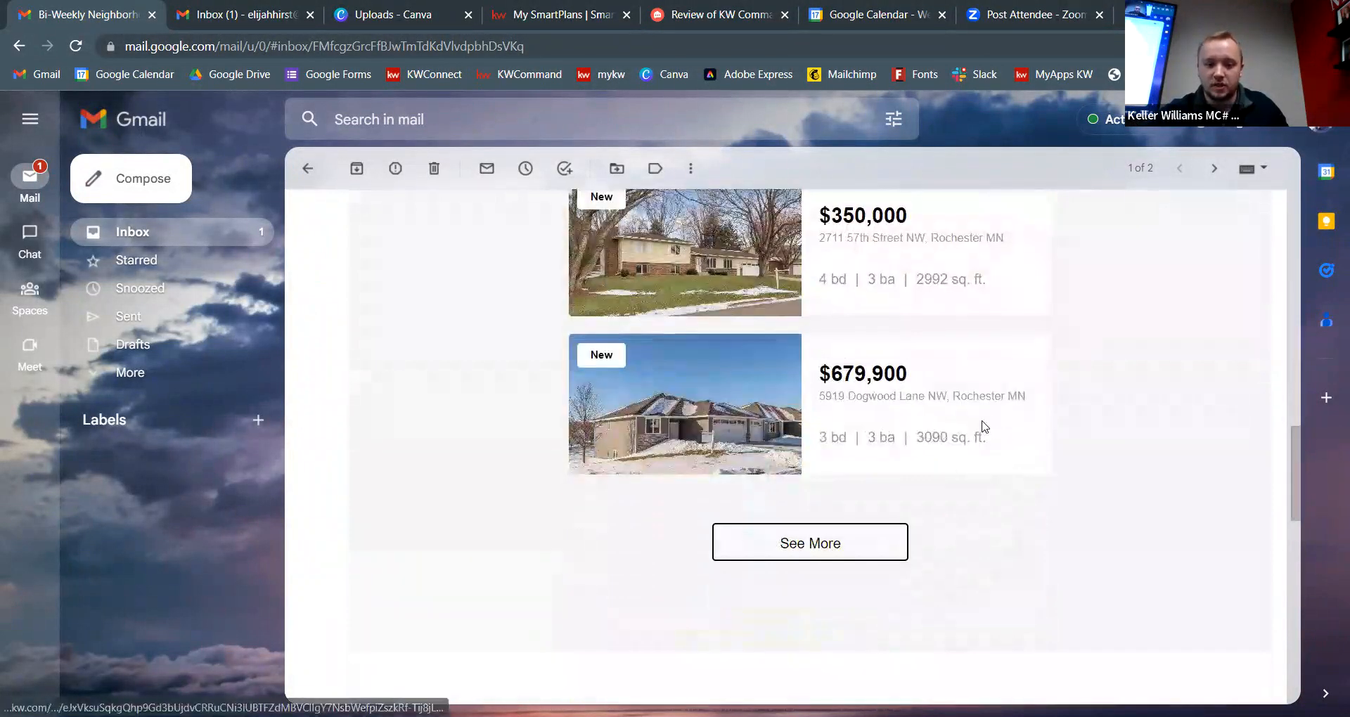
{"action": "scroll", "coordinate": [984, 416], "scroll_direction": "down", "scroll_amount": 1}
{"action": "scroll", "coordinate": [984, 415], "scroll_direction": "up", "scroll_amount": 2}
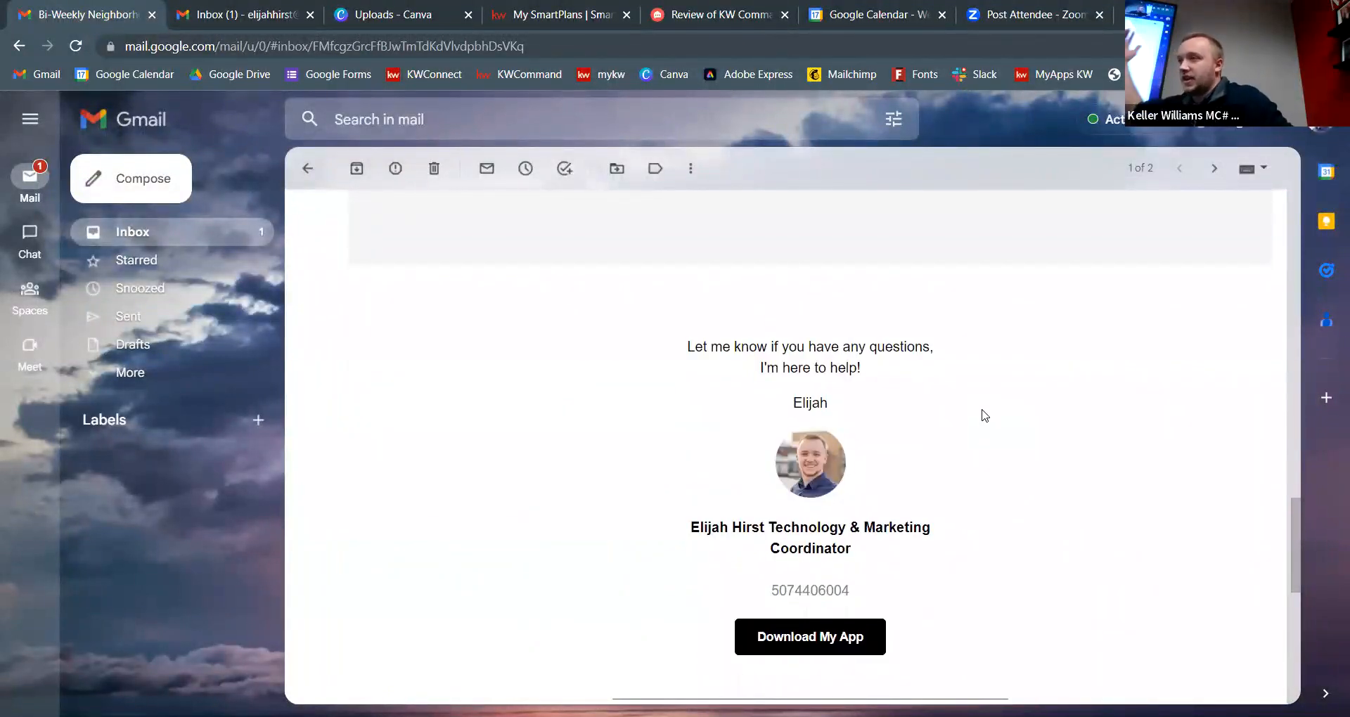
{"action": "scroll", "coordinate": [907, 469], "scroll_direction": "down", "scroll_amount": 6}
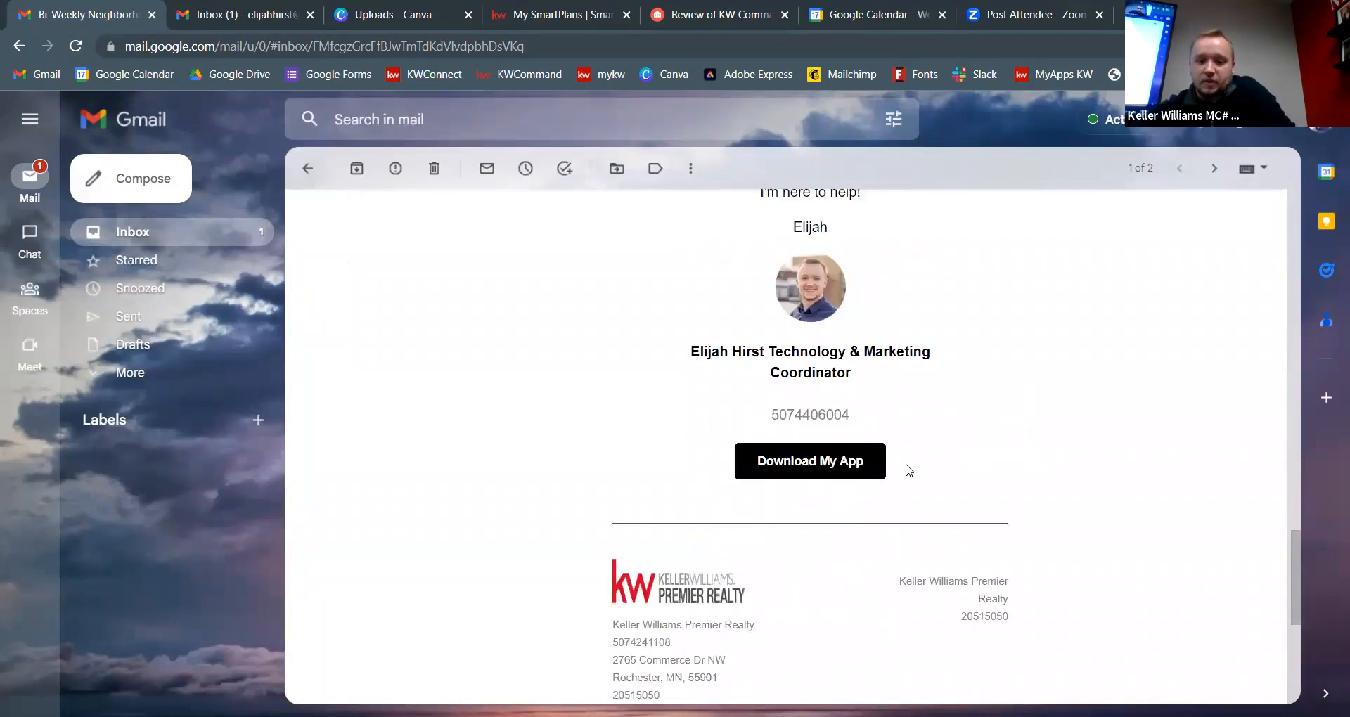
{"action": "scroll", "coordinate": [907, 470], "scroll_direction": "up", "scroll_amount": 15}
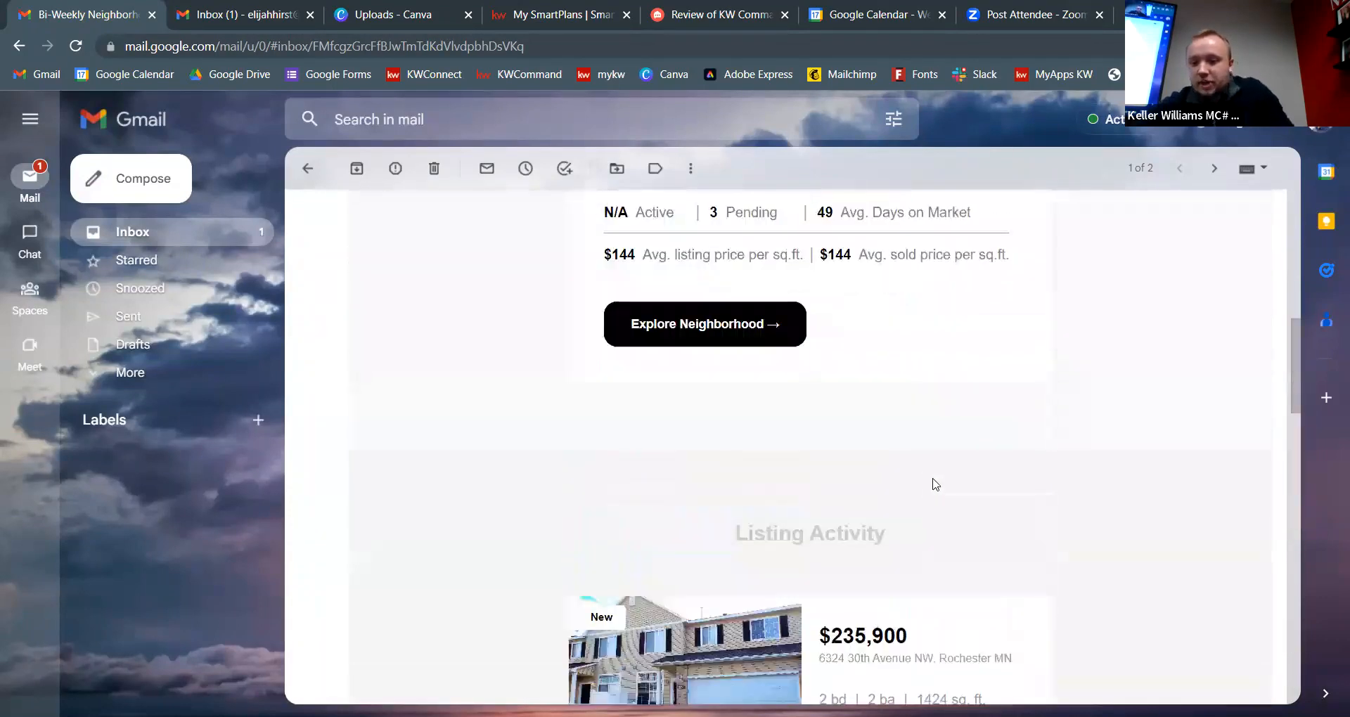
{"action": "scroll", "coordinate": [935, 475], "scroll_direction": "up", "scroll_amount": 3}
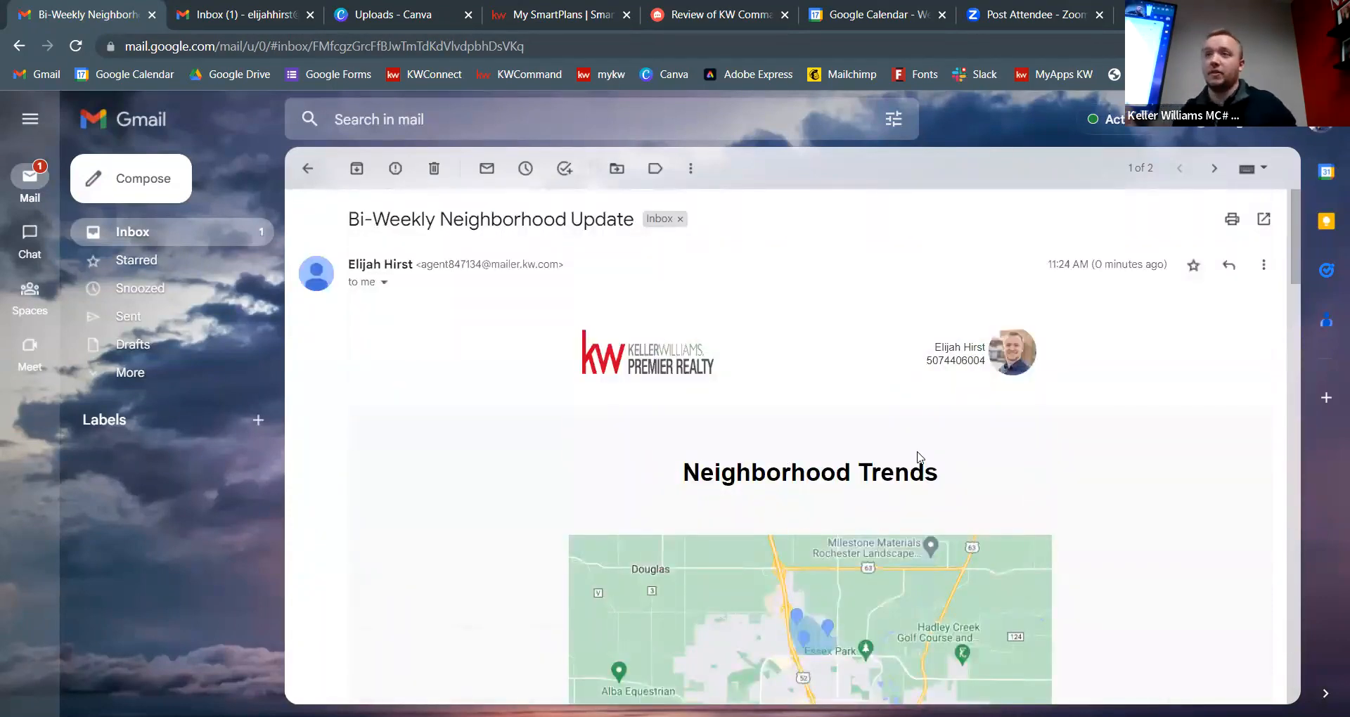